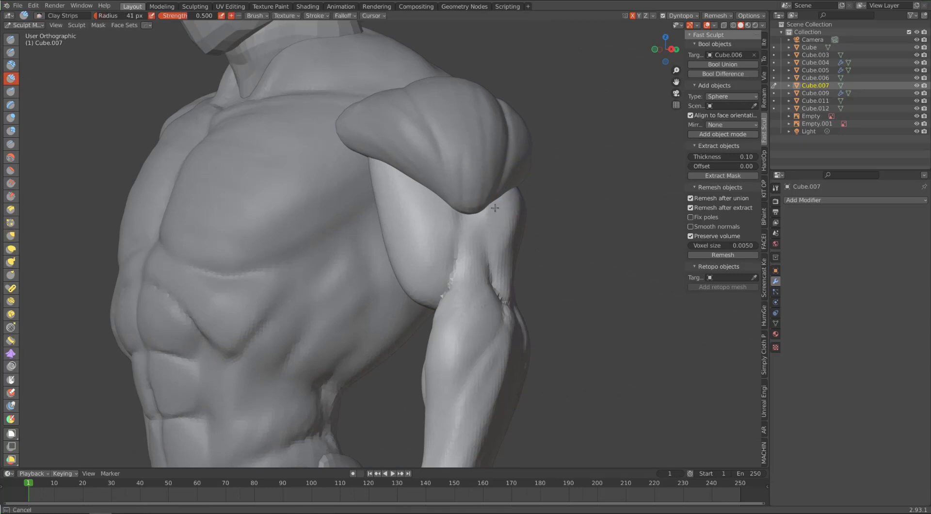
Step: Build up the outer head of the triceps below the shoulder with Clay Strips strokes
middle_click_drag(512, 199, 384, 193)
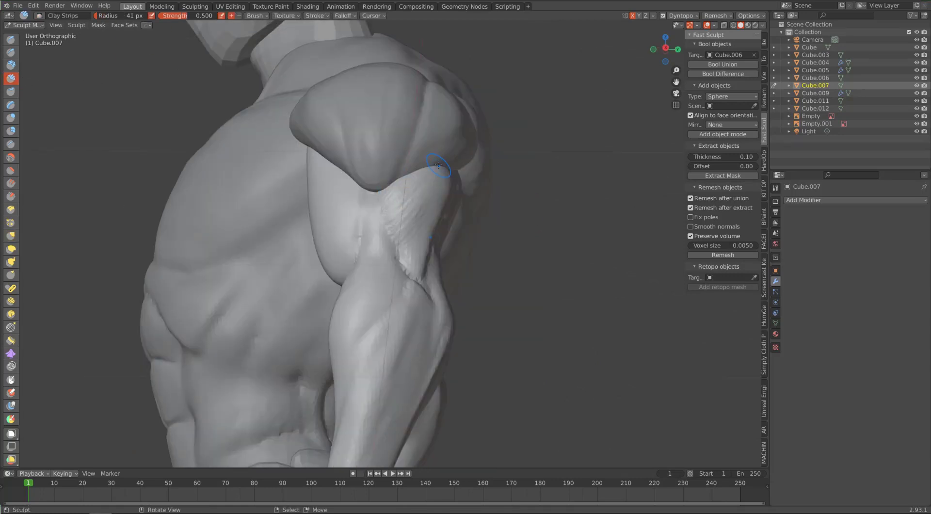
middle_click_drag(439, 203, 450, 160)
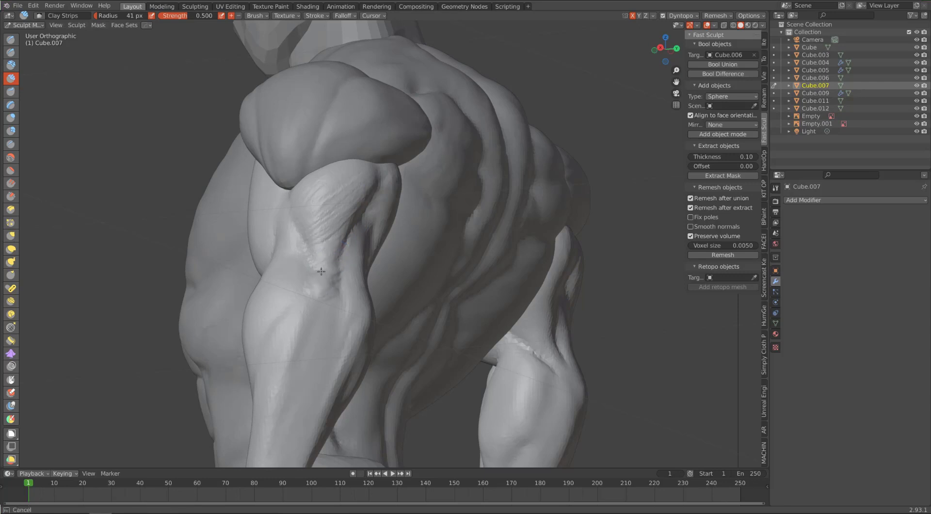
middle_click_drag(321, 272, 438, 238)
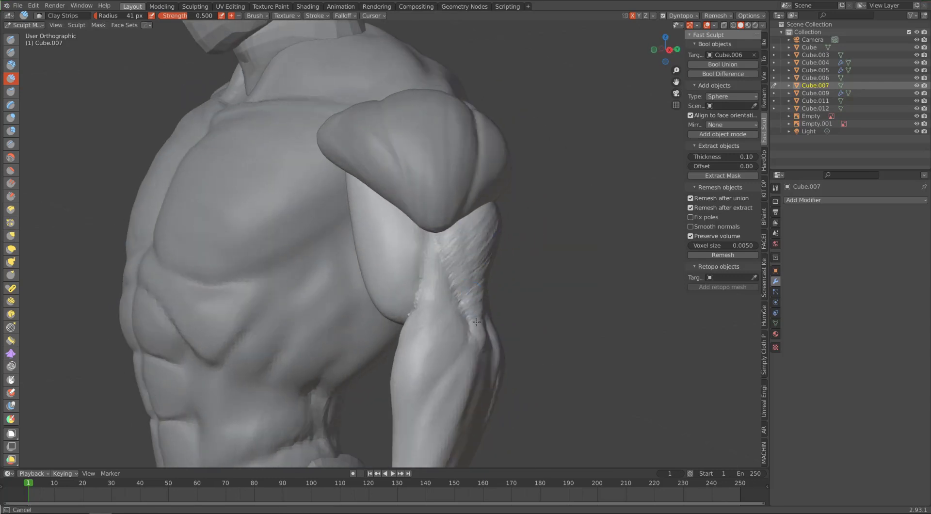
middle_click_drag(477, 322, 309, 122)
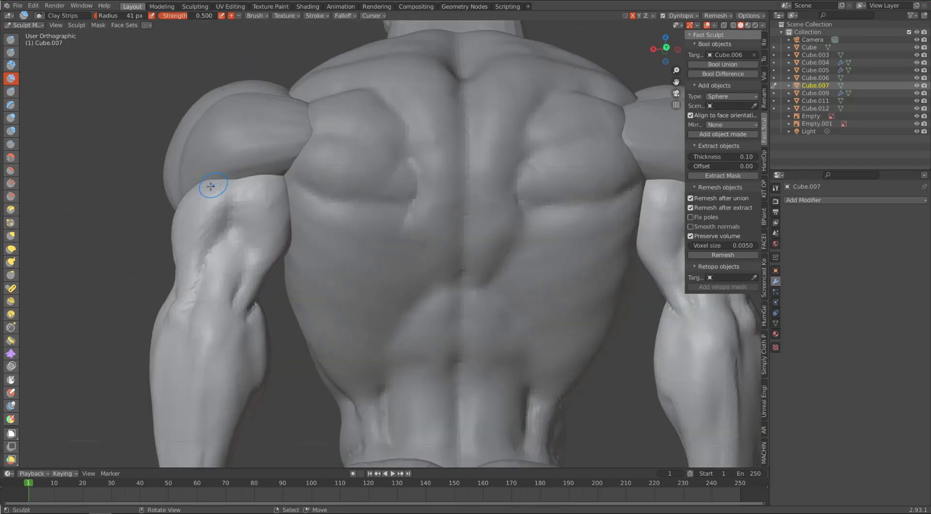
Step: Sculpt the triceps heads and the recess between them on the back of the upper arm with Clay Strips
mouse_move(192, 253)
middle_mouse_down()
mouse_move(191, 276)
mouse_move(262, 165)
middle_mouse_up()
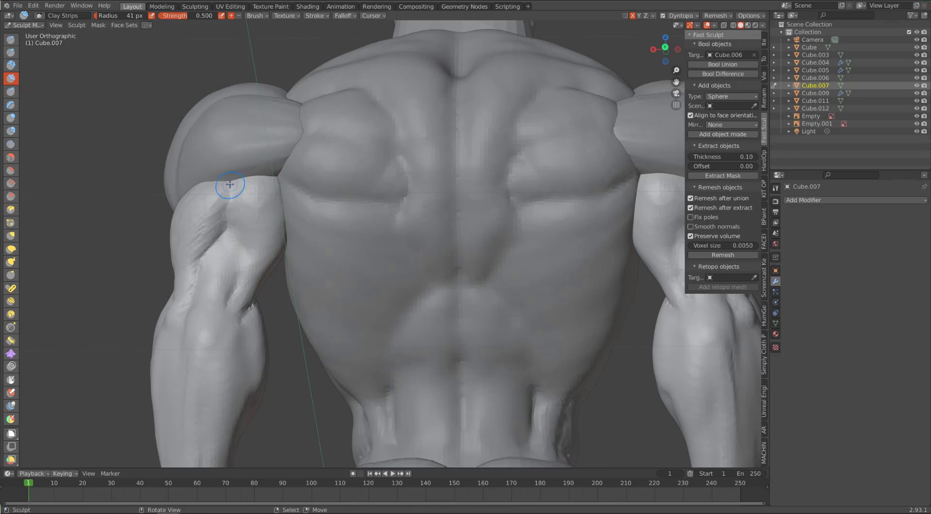
mouse_move(227, 220)
middle_mouse_down()
mouse_move(339, 291)
mouse_move(235, 229)
mouse_move(282, 231)
mouse_move(209, 242)
middle_mouse_up()
left_click_drag(387, 180, 397, 205)
mouse_move(397, 204)
middle_mouse_down()
mouse_move(464, 225)
mouse_move(415, 218)
mouse_move(538, 181)
middle_mouse_up()
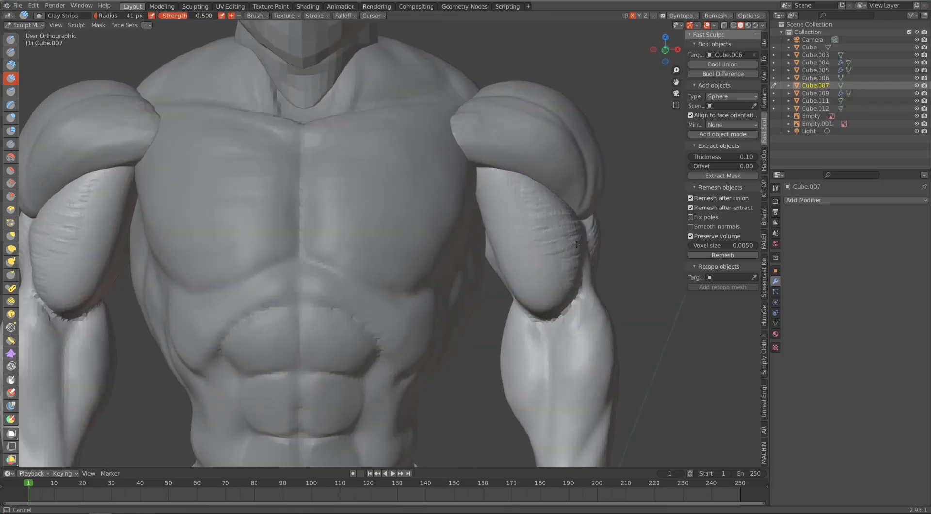
Step: Add volume and fibre strokes to the biceps, down to where it meets the forearm
middle_click_drag(577, 244, 525, 275)
middle_click_drag(446, 185, 546, 277)
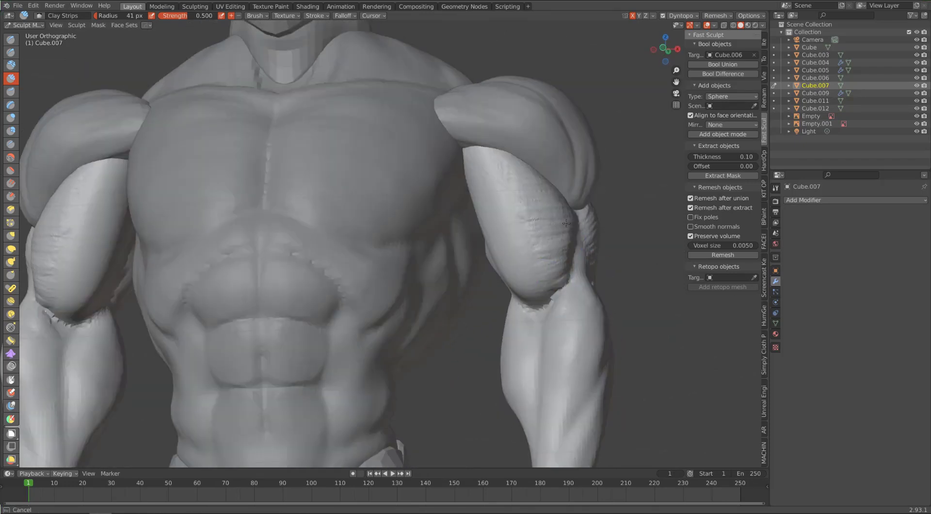
middle_click_drag(566, 223, 28, 312)
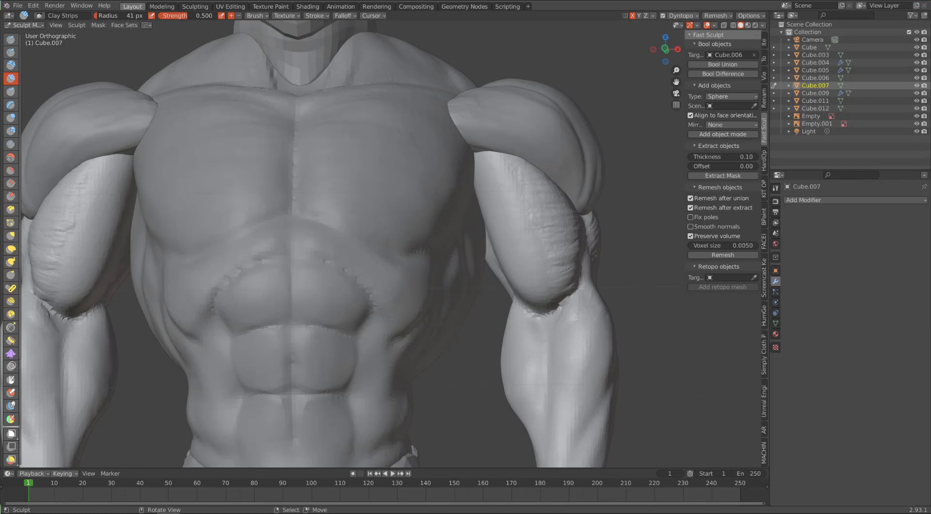
middle_click_drag(607, 233, 512, 230)
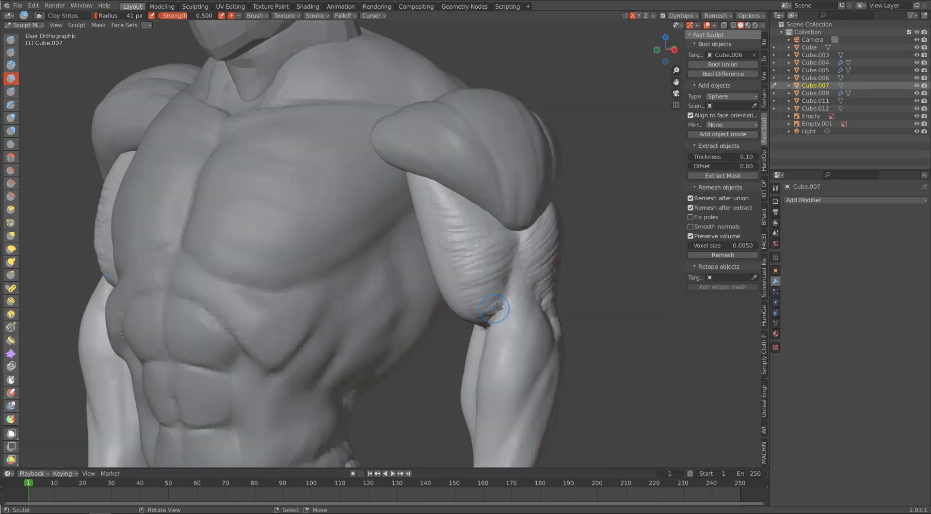
middle_click_drag(497, 307, 434, 108)
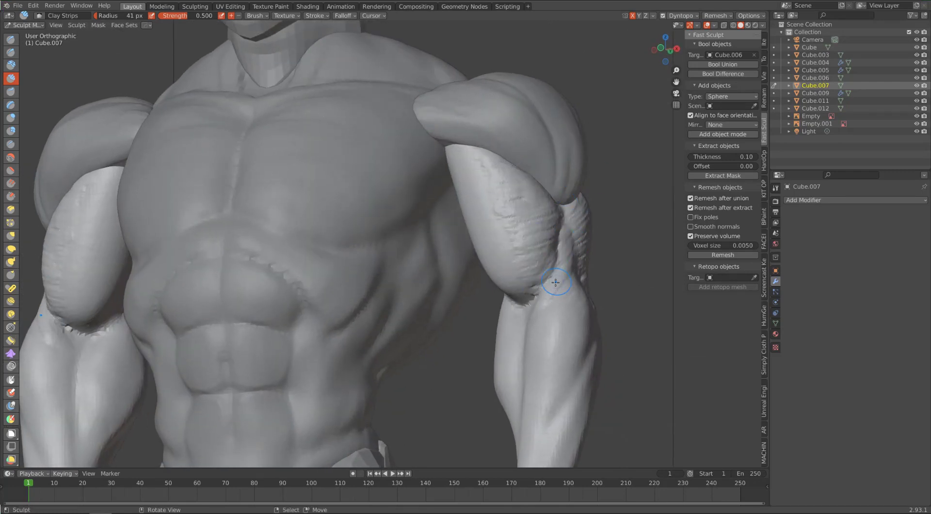
middle_click_drag(533, 316, 532, 241)
Step: Reshape the upper forearm just below the biceps with the Grab brush
key("g")
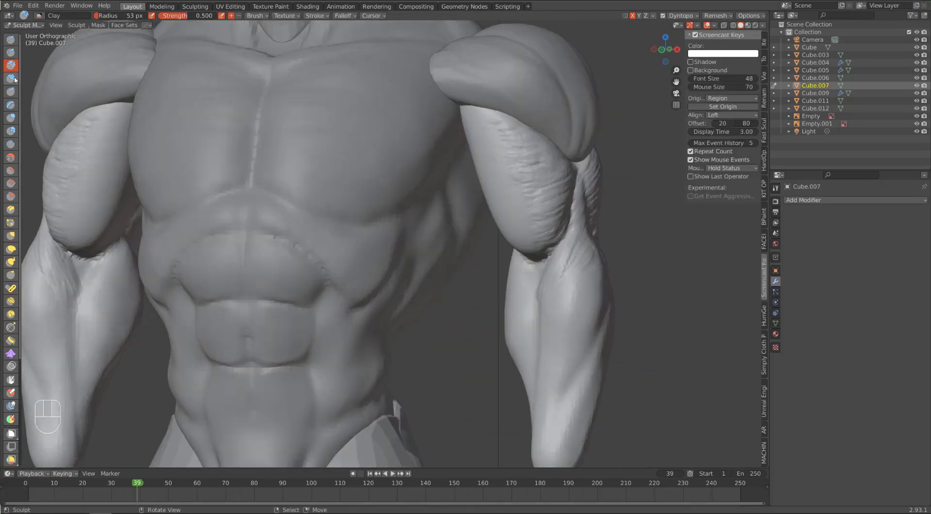
mouse_move(533, 267)
middle_mouse_down()
mouse_move(482, 265)
mouse_move(597, 267)
mouse_move(561, 333)
mouse_move(565, 305)
mouse_move(418, 243)
middle_mouse_up()
key("g")
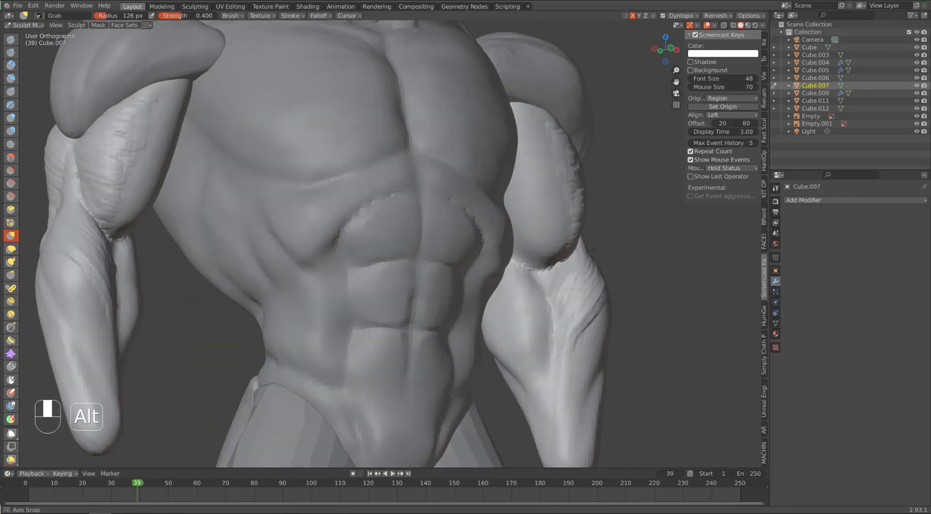
mouse_move(593, 249)
middle_mouse_down("alt")
mouse_move(599, 202)
mouse_move(436, 262)
middle_mouse_up("alt")
left_click_drag(223, 312, 230, 318)
mouse_move(230, 319)
middle_mouse_down("alt")
mouse_move(379, 271)
mouse_move(340, 281)
middle_mouse_up("alt")
Step: Sculpt the diagonal muscle strands running from the elbow across the front of the forearm with Clay Strips
key("c")
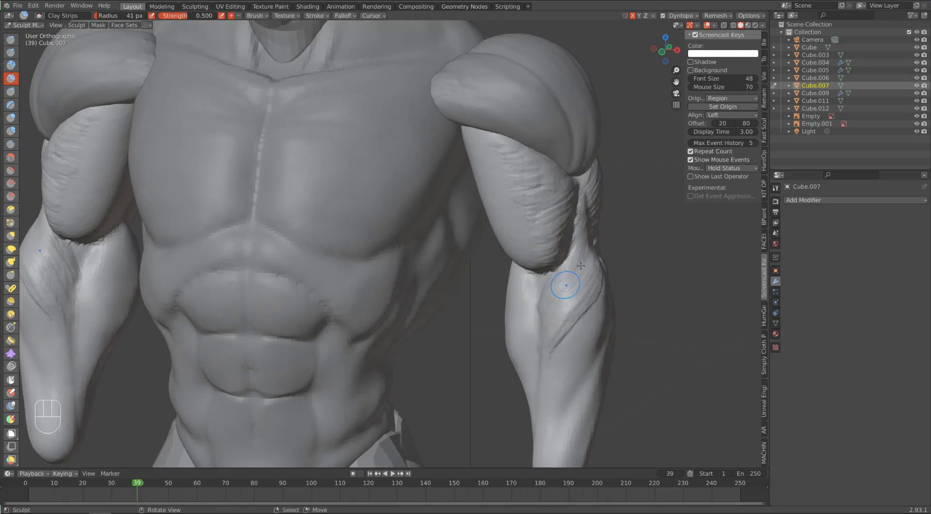
middle_click_drag(589, 241, 561, 288, "alt")
left_click_drag(561, 288, 563, 278)
mouse_move(564, 277)
middle_mouse_down("alt")
mouse_move(616, 273)
mouse_move(542, 268)
middle_mouse_up("alt")
middle_click_drag(585, 234, 612, 238)
left_click_drag(556, 403, 562, 353)
middle_click_drag(561, 354, 577, 355)
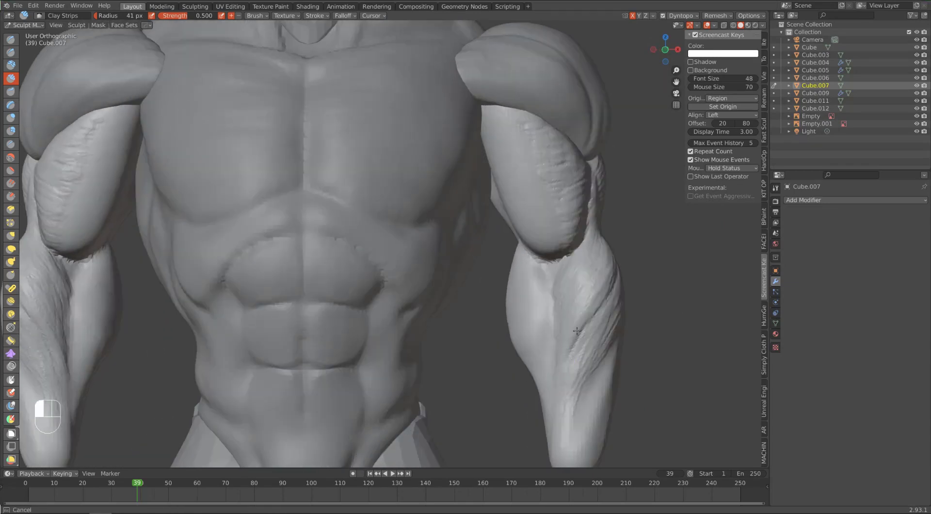
left_click_drag(565, 373, 588, 345)
middle_click_drag(588, 340, 607, 338)
mouse_move(611, 333)
left_mouse_down()
mouse_move(596, 348)
mouse_move(585, 391)
left_mouse_up()
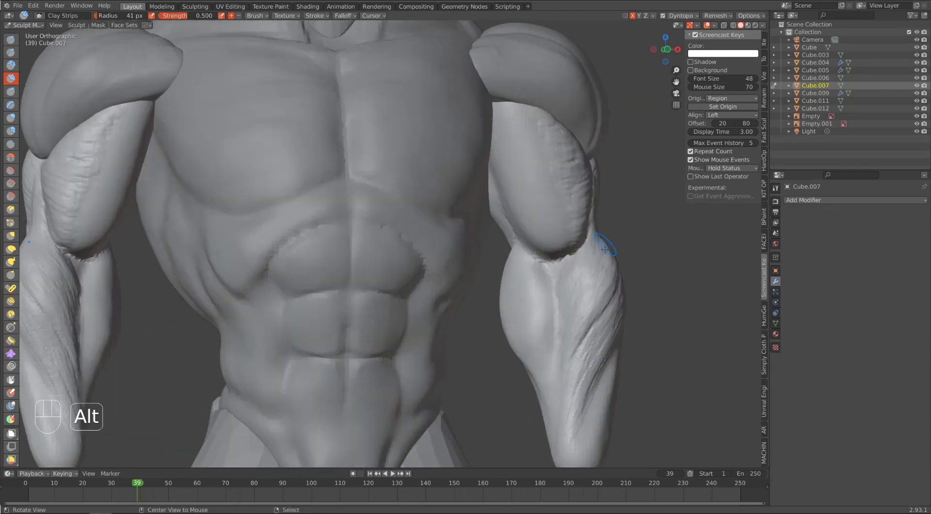
Step: Build up the inner forearm muscle and blend it towards the elbow crease and wrist
middle_click_drag(603, 244, 563, 250, "alt")
left_click_drag(553, 328, 533, 339)
mouse_move(539, 271)
middle_mouse_down("alt")
mouse_move(480, 254)
mouse_move(531, 253)
middle_mouse_up("alt")
left_click_drag(538, 293, 523, 319)
middle_click_drag(528, 315, 558, 317)
left_click_drag(563, 343, 548, 388)
mouse_move(600, 231)
middle_mouse_down()
mouse_move(567, 223)
mouse_move(451, 392)
middle_mouse_up()
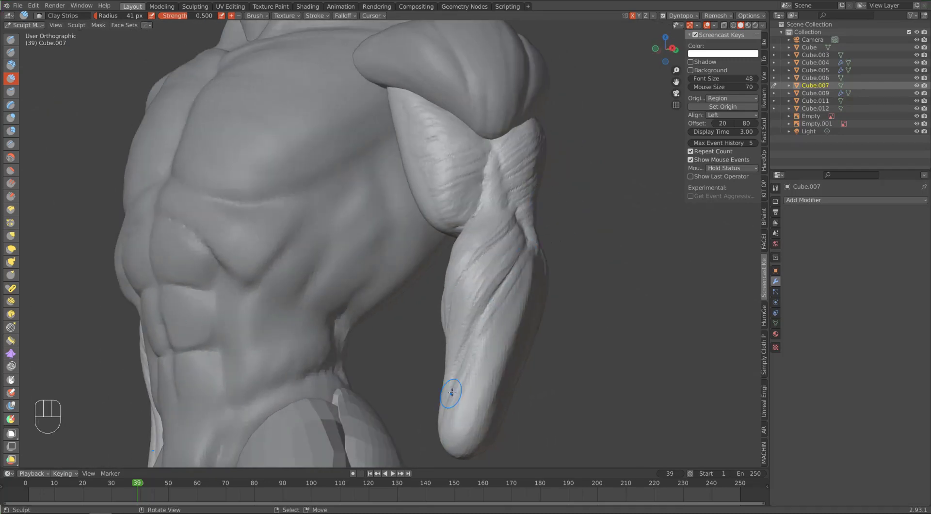
Step: Define the muscle strands along the side of the forearm, from below the biceps towards the wrist
left_click_drag(502, 240, 478, 245, "alt")
left_click_drag(457, 322, 499, 324, "alt")
left_click_drag(509, 345, 496, 373)
mouse_move(531, 233)
left_mouse_down("alt")
mouse_move(483, 217)
mouse_move(505, 221)
left_mouse_up("alt")
left_click_drag(476, 377, 478, 191, "alt")
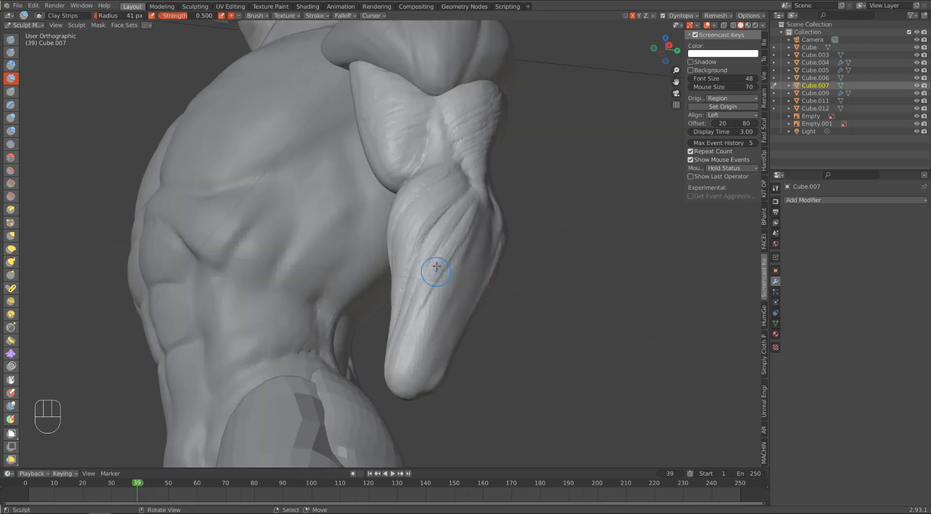
left_click_drag(436, 266, 553, 296, "alt")
left_click_drag(572, 413, 586, 364)
Step: Sculpt long muscle ridges and a groove down the outer forearm from the elbow to the wrist
left_click_drag(494, 218, 343, 201, "alt")
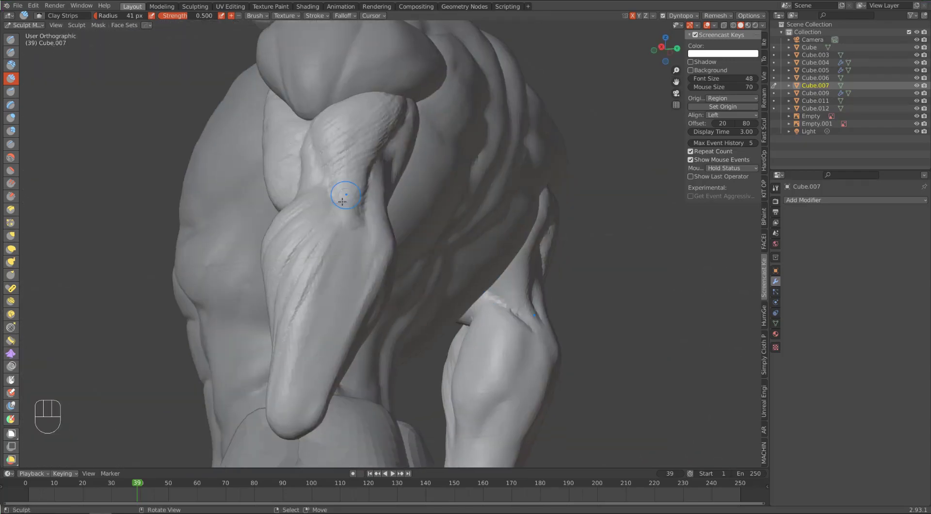
left_click_drag(278, 377, 278, 384)
left_click_drag(334, 246, 289, 410)
mouse_move(388, 253)
left_mouse_down("alt")
mouse_move(412, 243)
mouse_move(454, 246)
mouse_move(484, 308)
left_mouse_up("alt")
left_click_drag(519, 381, 287, 387, "alt")
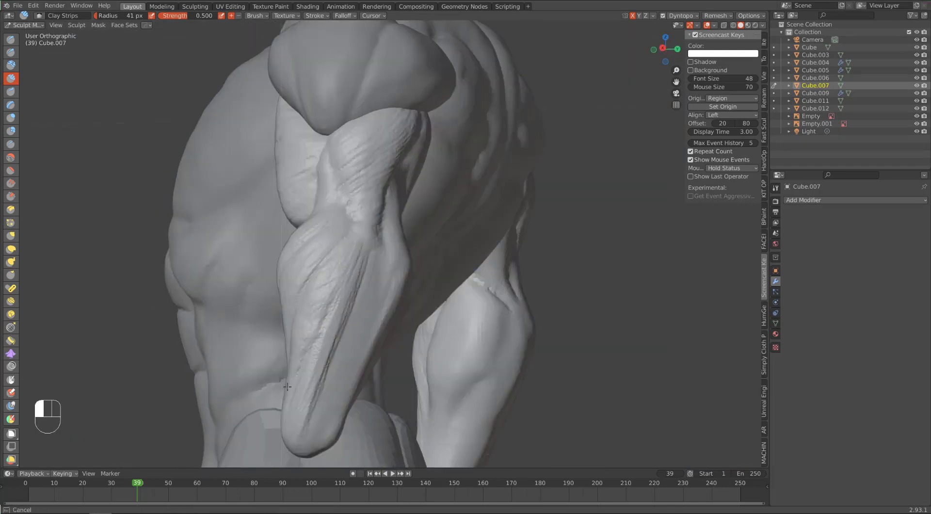
mouse_move(370, 307)
left_mouse_down("alt")
mouse_move(291, 310)
mouse_move(408, 281)
mouse_move(480, 279)
left_mouse_up("alt")
Step: Adjust the arm's shape with the Elastic Deform brush
key("g")
key("f")
key("f")
key("ctrl+z")
left_click(11, 249)
mouse_move(442, 245)
left_mouse_down()
mouse_move(434, 242)
mouse_move(466, 243)
mouse_move(440, 227)
mouse_move(447, 261)
mouse_move(417, 262)
mouse_move(461, 252)
mouse_move(377, 228)
mouse_move(333, 239)
mouse_move(155, 155)
left_mouse_up()
Step: Sculpt the lower triceps, the elbow bump and the inner elbow area with Clay Strips
key("c")
mouse_move(235, 180)
left_mouse_down()
mouse_move(223, 236)
mouse_move(273, 255)
left_mouse_up()
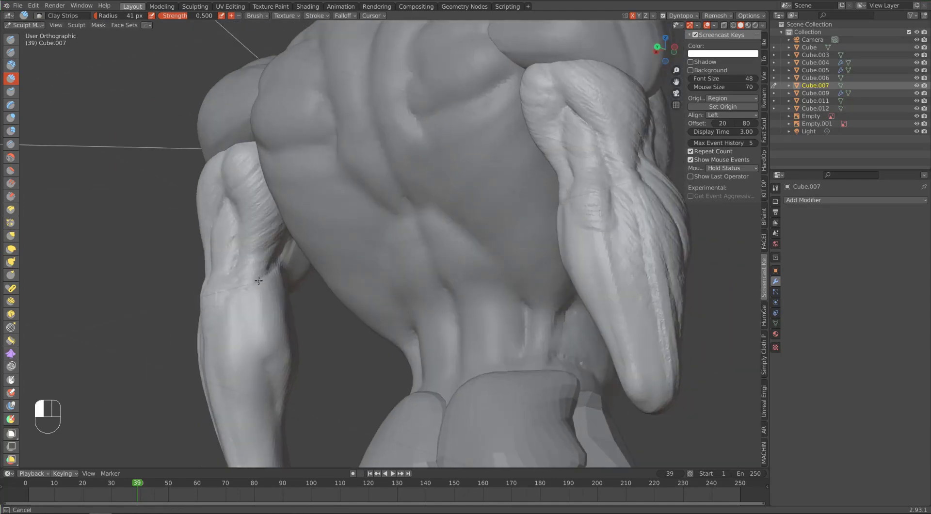
mouse_move(276, 205)
left_mouse_down("alt")
mouse_move(301, 204)
mouse_move(270, 197)
mouse_move(505, 264)
mouse_move(542, 303)
mouse_move(291, 229)
mouse_move(333, 291)
mouse_move(328, 308)
mouse_move(377, 288)
mouse_move(362, 354)
left_mouse_up("alt")
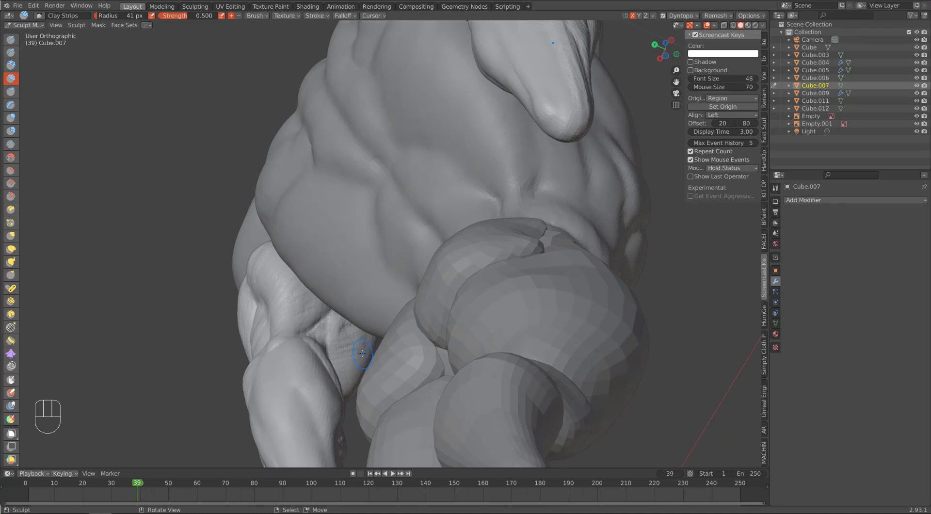
mouse_move(362, 354)
left_mouse_down("alt")
mouse_move(427, 400)
mouse_move(412, 403)
left_mouse_up("alt")
left_click_drag(199, 281, 206, 265)
left_click_drag(198, 194, 212, 189, "alt")
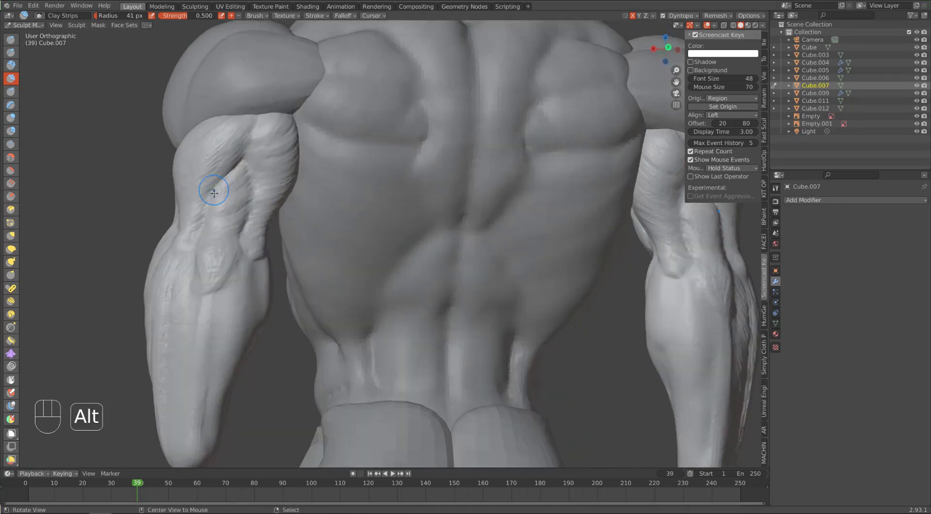
Step: Layer slanted muscle strokes over the back of the forearm below the elbow and soften them
key("KP_Enter")
key("KP_Enter")
key("KP_Enter")
middle_click_drag(214, 289, 286, 310)
left_click_drag(286, 325, 294, 300, "shift")
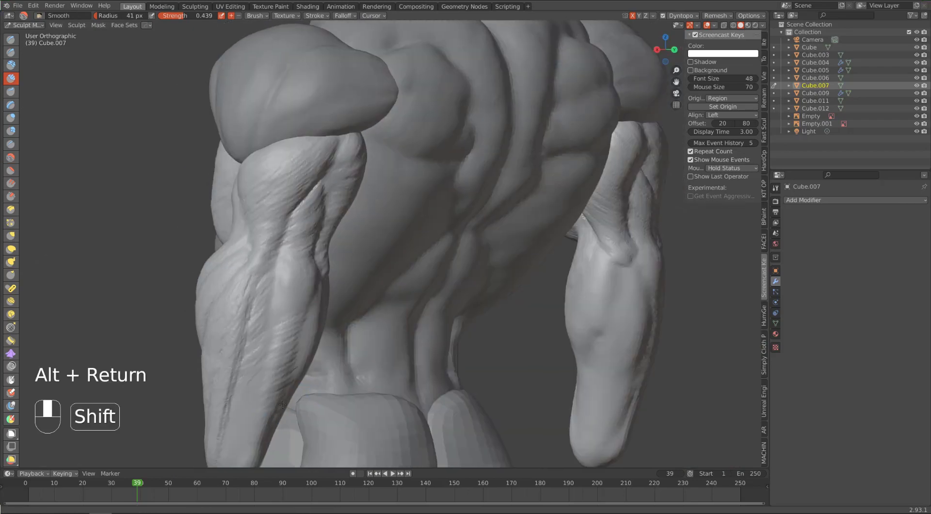
middle_click_drag(293, 301, 324, 254, "shift")
mouse_move(330, 248)
left_mouse_down("shift")
mouse_move(320, 252)
mouse_move(286, 394)
left_mouse_up("shift")
Step: Refine and smooth the muscle ridges along the outer forearm down to the wrist
middle_click_drag(325, 195, 352, 199)
left_click_drag(370, 209, 365, 287, "shift")
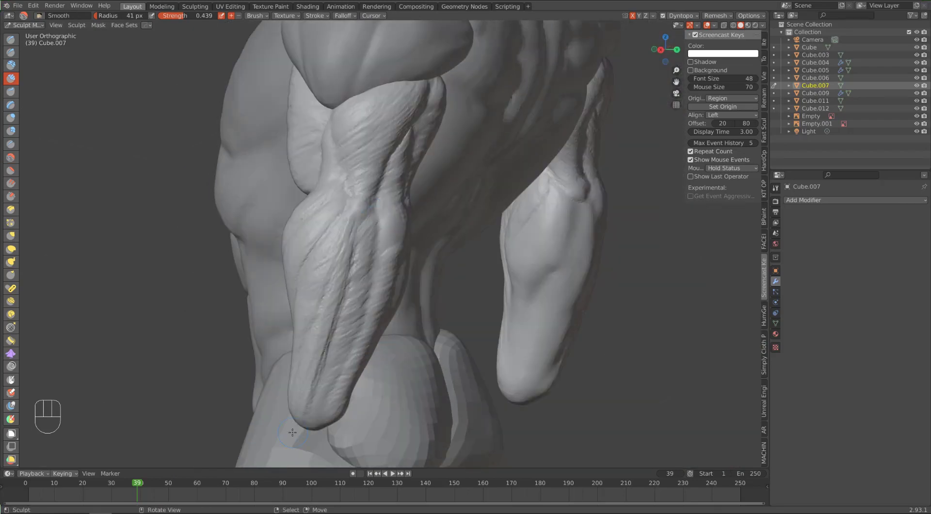
middle_click_drag(346, 310, 312, 290)
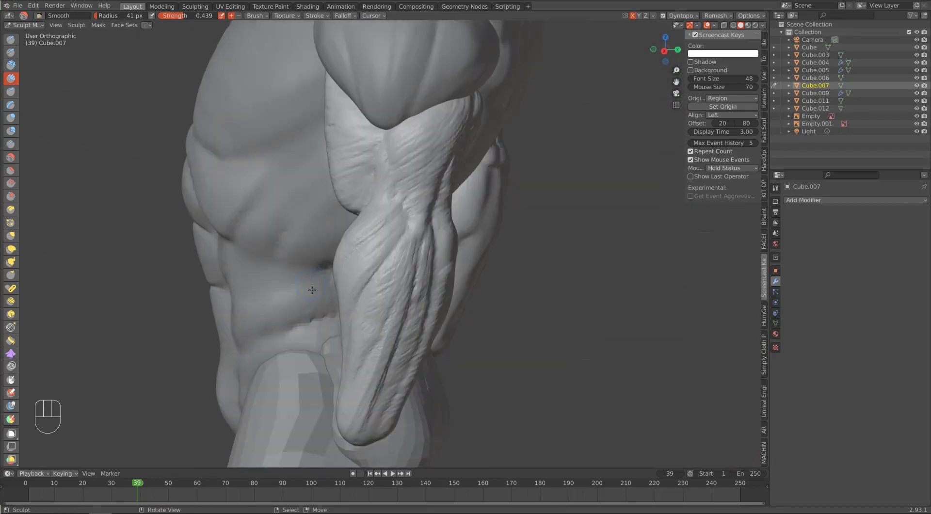
middle_click_drag(382, 318, 396, 277)
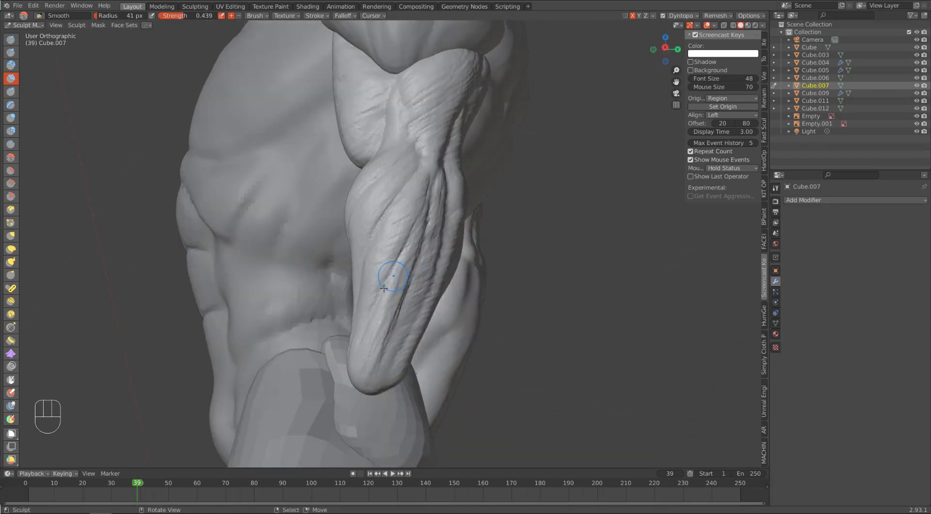
Step: Set the brush radius to 90 px and smooth the muscles of the whole arm from several angles
middle_click_drag(313, 127, 332, 243, "ctrl")
middle_click_drag(333, 243, 381, 237)
key("f")
left_click(416, 193)
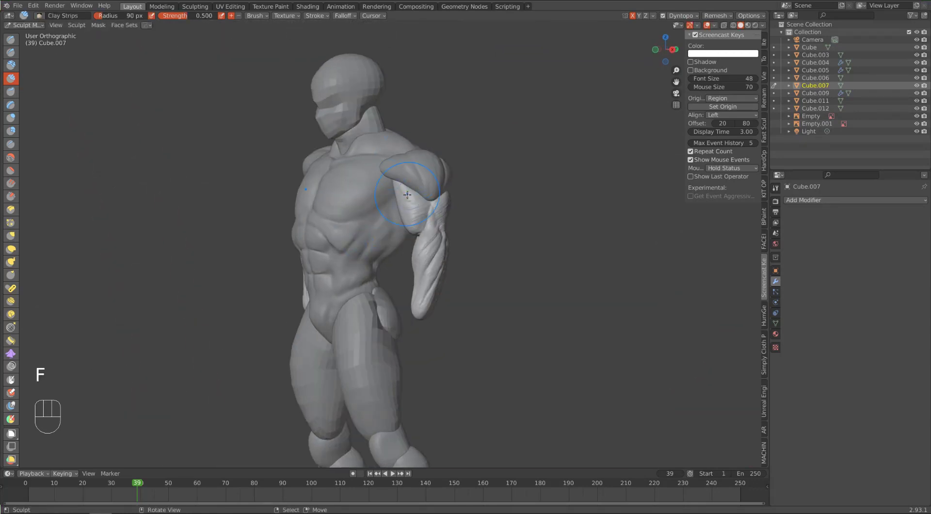
left_click_drag(417, 211, 420, 238, "shift")
middle_click_drag(420, 238, 359, 232)
middle_click_drag(465, 228, 359, 218)
left_click_drag(519, 213, 523, 233, "shift")
mouse_move(485, 194)
middle_mouse_down()
mouse_move(242, 138)
mouse_move(264, 123)
mouse_move(202, 139)
middle_mouse_up()
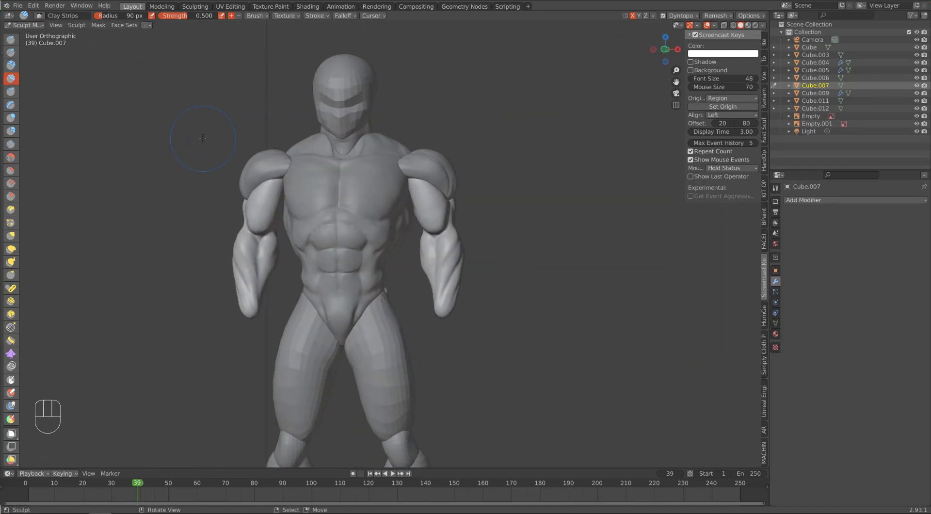
middle_click_drag(202, 138, 252, 141)
Step: Switch to Object Mode, save the file and merge the arms with the shoulder object Cube.006 using Bool Union
key("ctrl+Tab")
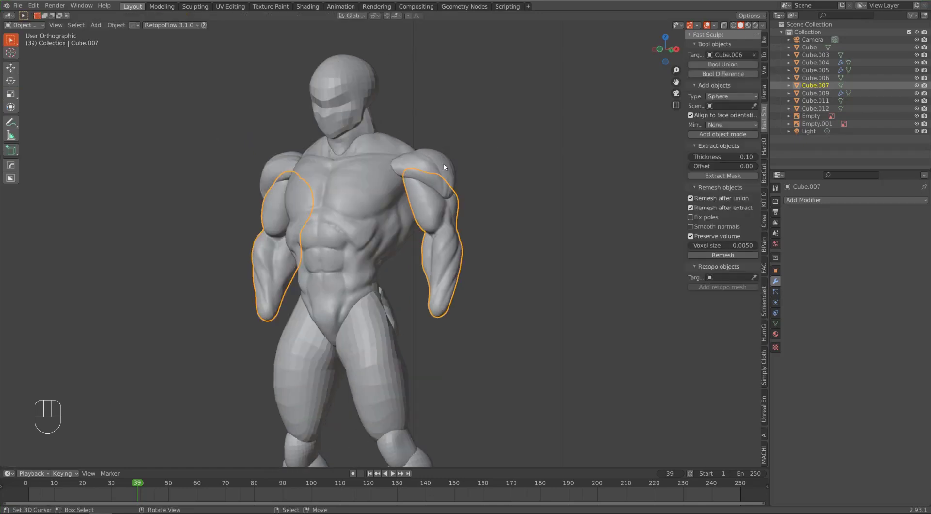
key("ctrl+s")
left_click(702, 66)
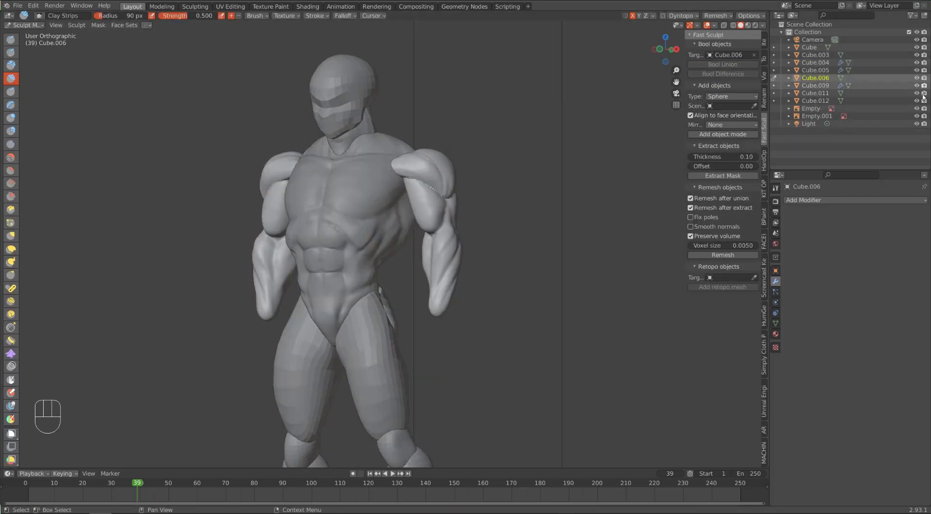
Step: Choose the Pose brush, align the model to the front reference view and set the brush radius to 258 px
middle_click_drag(558, 187, 369, 194)
key("KP_1")
left_click(11, 288)
key("ctrl+z")
scroll(412, 255, "down", 5)
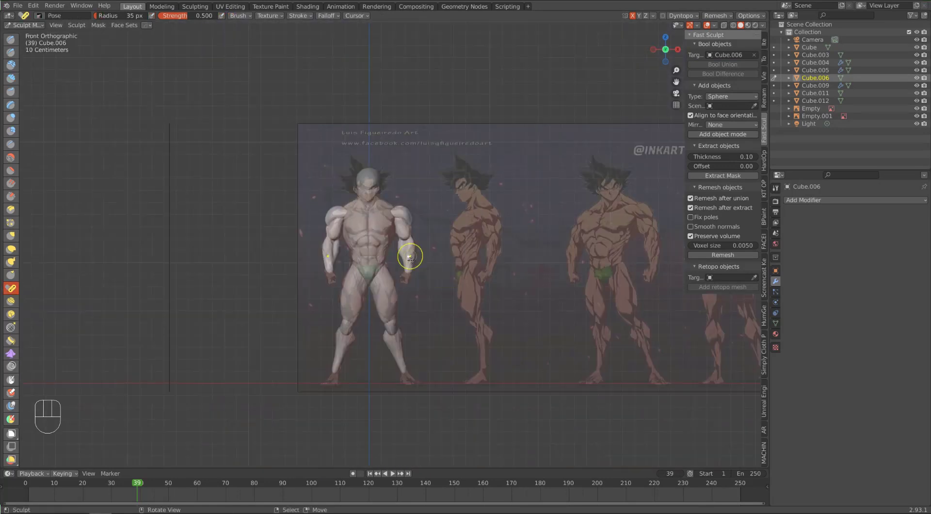
scroll(411, 255, "up", 2)
middle_click_drag(411, 255, 413, 253)
scroll(421, 270, "up", 1)
key("f")
left_click(494, 212)
key("f")
left_click(438, 285)
key("KP_1")
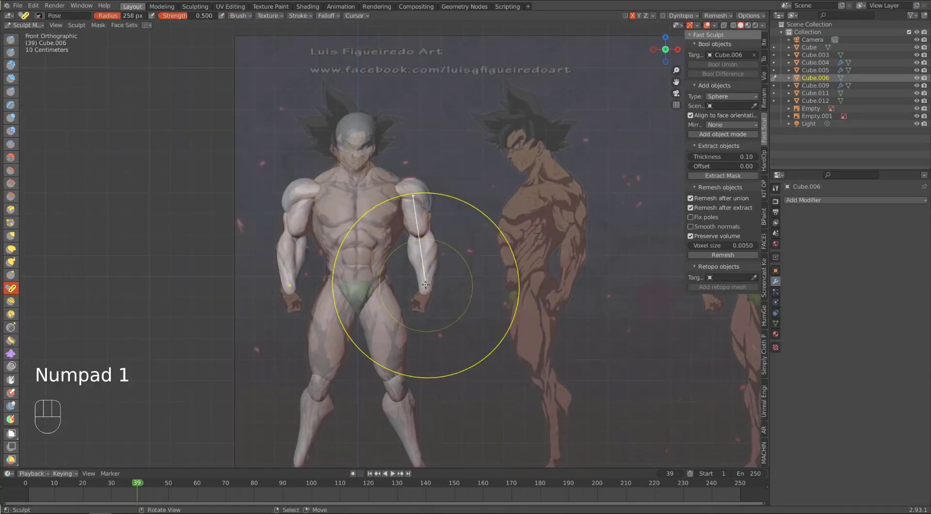
Step: Rotate both arms outward away from the torso with the Pose brush and set its radius to 272 px
mouse_move(426, 284)
left_mouse_down()
mouse_move(475, 271)
mouse_move(486, 255)
mouse_move(466, 273)
left_mouse_up()
key("ctrl+z")
key("ctrl+z")
key("ctrl+z")
key("f")
left_click(445, 287)
key("f")
left_click(463, 273)
key("f")
left_click(465, 265)
key("f")
left_click(474, 268)
Step: Set the Pose brush's normal radius to 0.889 and try swinging the forearm further outward
left_click(764, 62)
left_click_drag(737, 171, 756, 170)
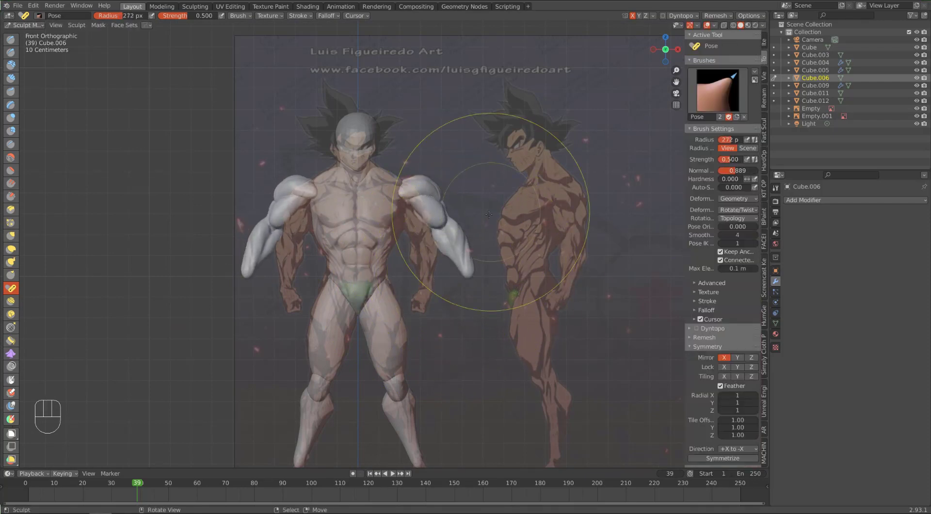
left_click_drag(468, 267, 483, 249)
key("ctrl+z")
Step: Set the Pose brush's normal radius to 0.181 and test it by rotating the forearm
left_click_drag(733, 171, 722, 171)
left_click_drag(466, 268, 488, 248)
key("ctrl+z")
Step: Set the Pose brush's auto-smooth to 0.696 and test it on the forearm
left_click_drag(722, 188, 746, 188)
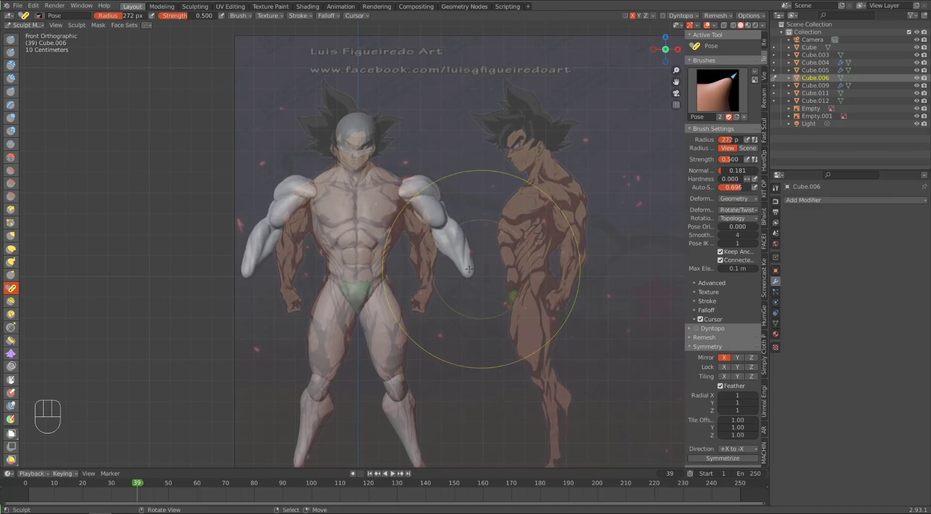
left_click_drag(468, 267, 485, 258)
key("ctrl+z")
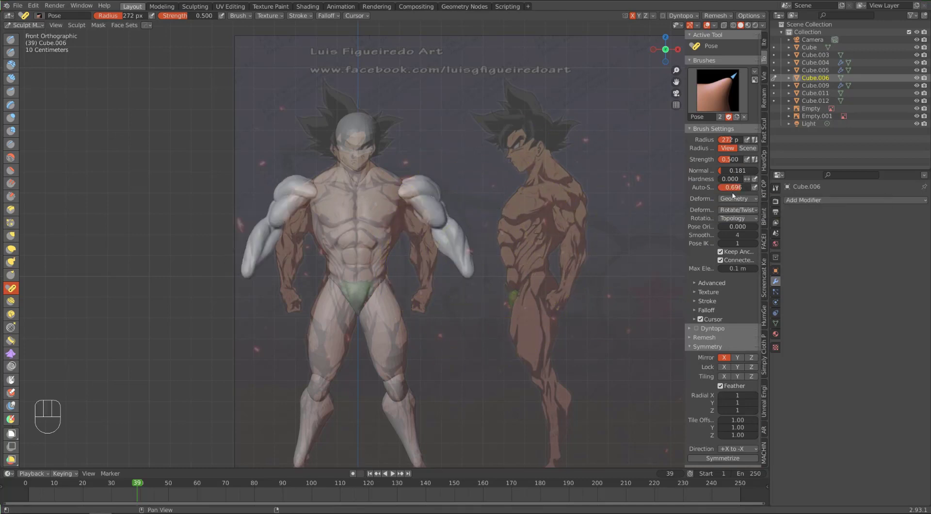
Step: Swing both arms outward to near shoulder height with the Pose brush, using a radius of 313 px
mouse_move(469, 269)
left_mouse_down()
mouse_move(501, 254)
mouse_move(518, 221)
left_mouse_up()
key("f")
left_click(618, 258)
middle_click_drag(485, 233, 521, 257)
middle_click_drag(403, 214, 403, 342, "shift")
scroll(403, 342, "up", 8)
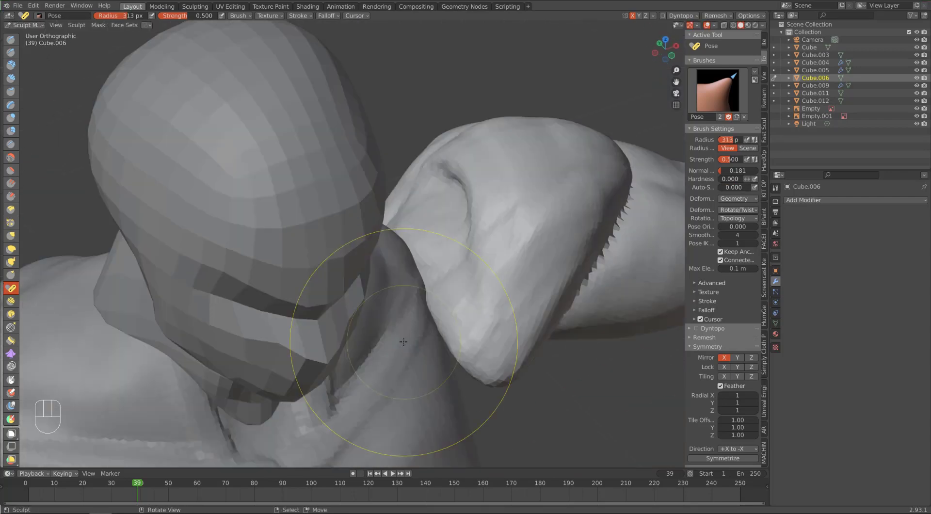
Step: Pull the inner end of the deltoid into place against the chest with the Elastic Deform brush at a 145 px radius
key("c")
mouse_move(473, 197)
left_mouse_down("alt")
mouse_move(467, 187)
mouse_move(446, 258)
mouse_move(415, 187)
left_mouse_up("alt")
scroll(415, 186, "down", 4)
left_click(11, 249)
key("f")
left_click_drag(410, 267, 403, 339)
key("f")
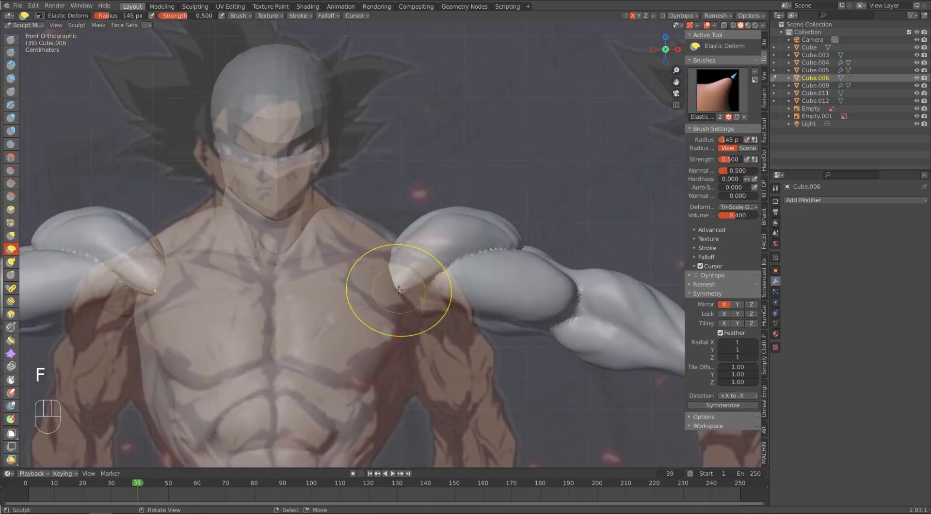
left_click_drag(398, 290, 405, 273)
mouse_move(548, 287)
left_mouse_down("alt")
mouse_move(349, 293)
mouse_move(358, 279)
left_mouse_up("alt")
mouse_move(324, 338)
left_mouse_down("alt")
mouse_move(326, 306)
mouse_move(342, 323)
left_mouse_up("alt")
Step: Reshape the deltoid and upper arm with the Elastic Deform brush at a 120 px radius
mouse_move(345, 294)
left_mouse_down()
mouse_move(323, 303)
mouse_move(302, 294)
left_mouse_up()
key("f")
middle_click_drag(302, 294, 505, 266)
key("f")
left_click_drag(495, 243, 505, 253)
middle_click_drag(505, 253, 301, 252)
scroll(243, 247, "up", 2)
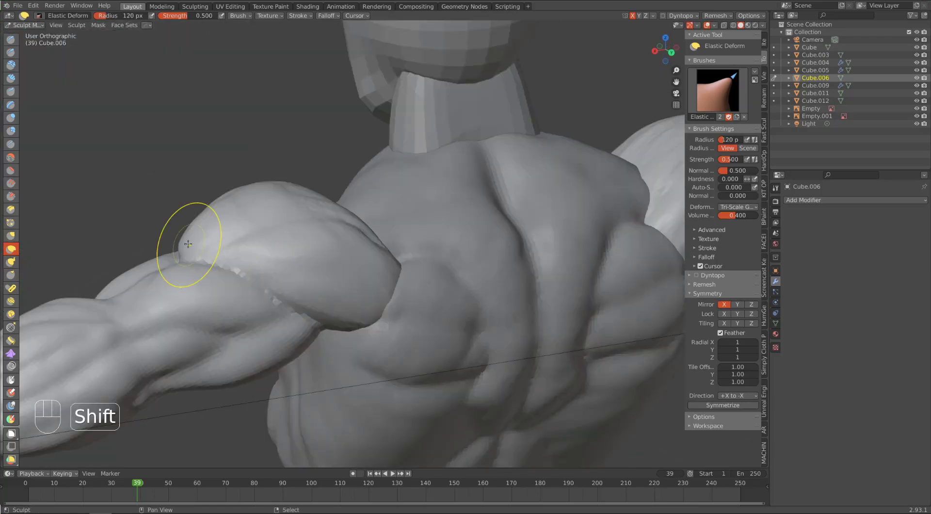
scroll(189, 244, "down", 3)
middle_click_drag(188, 244, 372, 305)
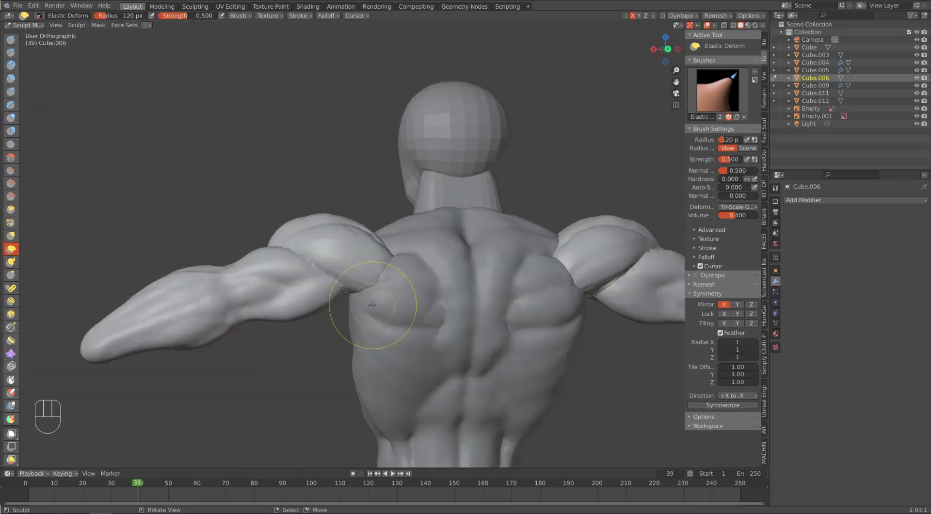
middle_click_drag(373, 305, 322, 312)
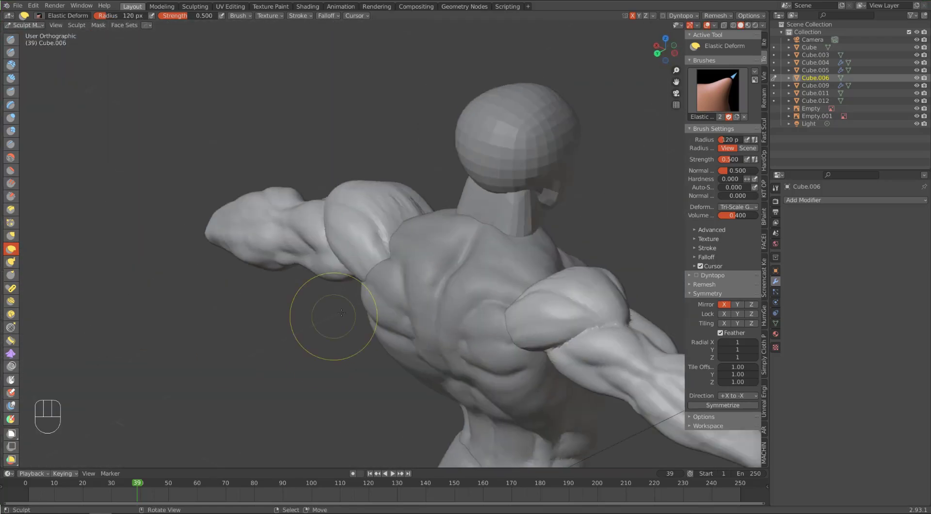
mouse_move(407, 218)
middle_mouse_down()
mouse_move(448, 381)
mouse_move(436, 343)
mouse_move(208, 198)
middle_mouse_up()
Step: Build up and smooth the underside of the biceps with Clay Strips, using radii of 45 and 110 px
left_click(11, 52)
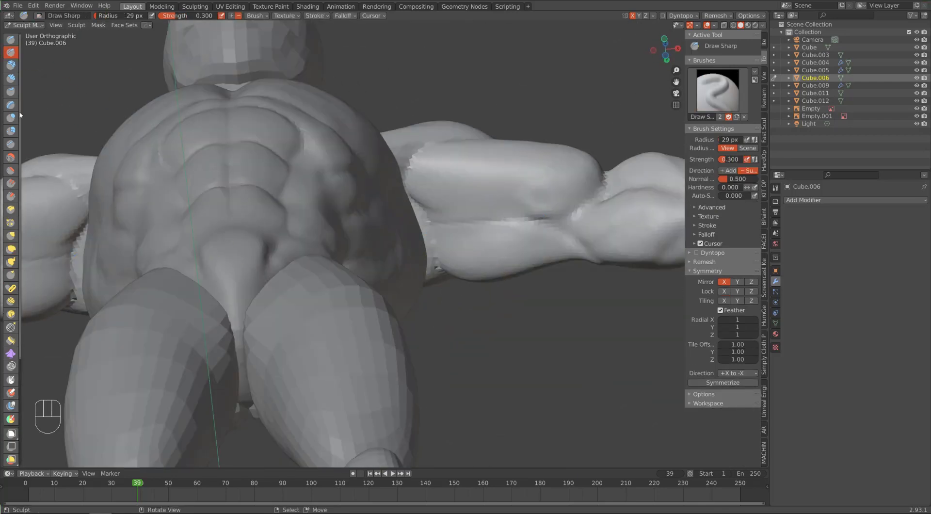
key("c")
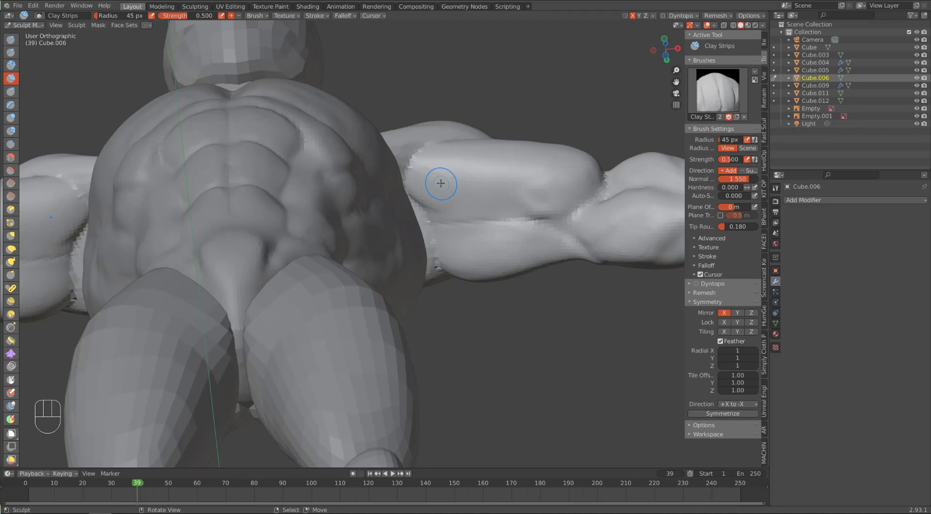
mouse_move(441, 184)
left_mouse_down()
mouse_move(432, 189)
mouse_move(572, 198)
left_mouse_up()
mouse_move(484, 181)
left_mouse_down()
mouse_move(474, 169)
mouse_move(498, 211)
left_mouse_up()
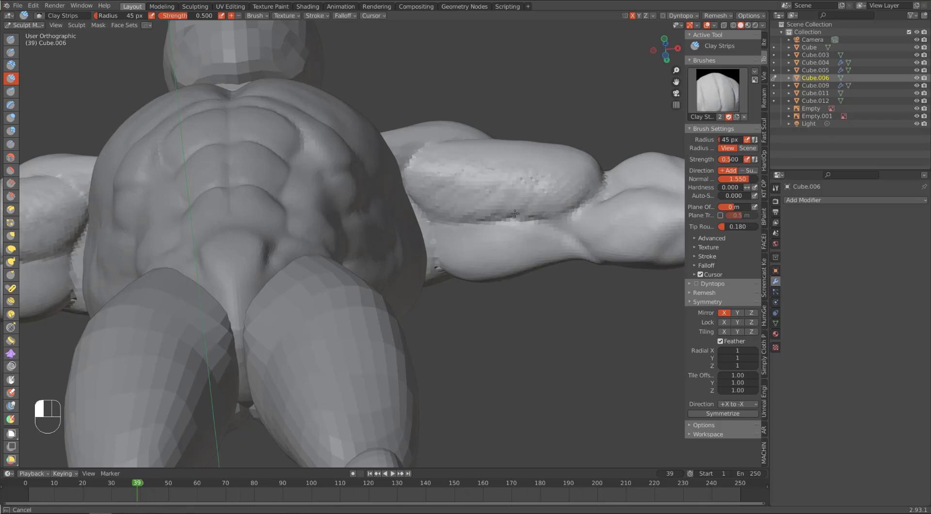
key("f")
left_click(415, 130)
mouse_move(439, 177)
left_mouse_down("shift")
mouse_move(495, 198)
mouse_move(485, 187)
left_mouse_up("shift")
middle_click_drag(455, 151, 449, 211)
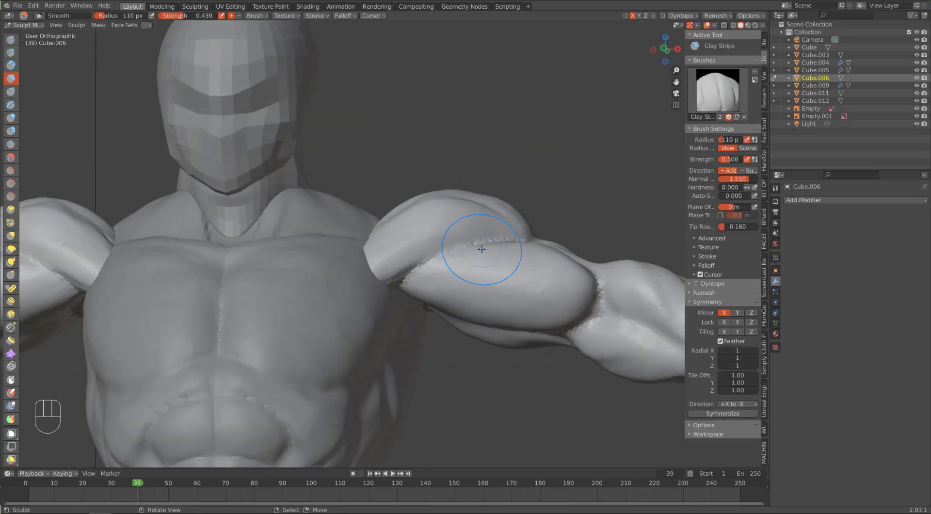
Step: Adjust the biceps and the inner end of the shoulder with the Grab brush at a 243 px radius
key("g")
middle_click_drag(521, 278, 525, 290)
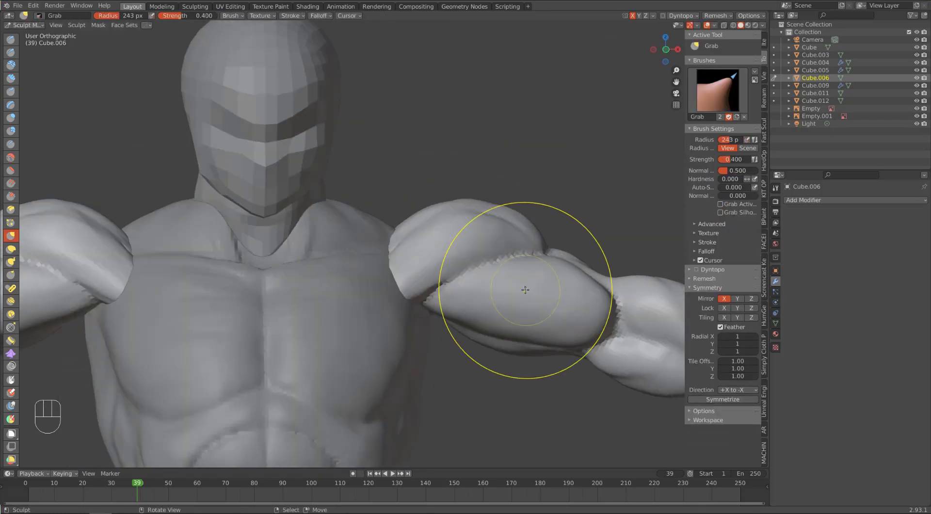
left_click_drag(405, 283, 386, 278)
mouse_move(427, 264)
middle_mouse_down()
mouse_move(364, 286)
mouse_move(432, 160)
middle_mouse_up()
Step: Build up and smooth the top of the deltoid with Clay Strips at a 110 px radius
key("c")
left_click_drag(433, 183, 452, 203)
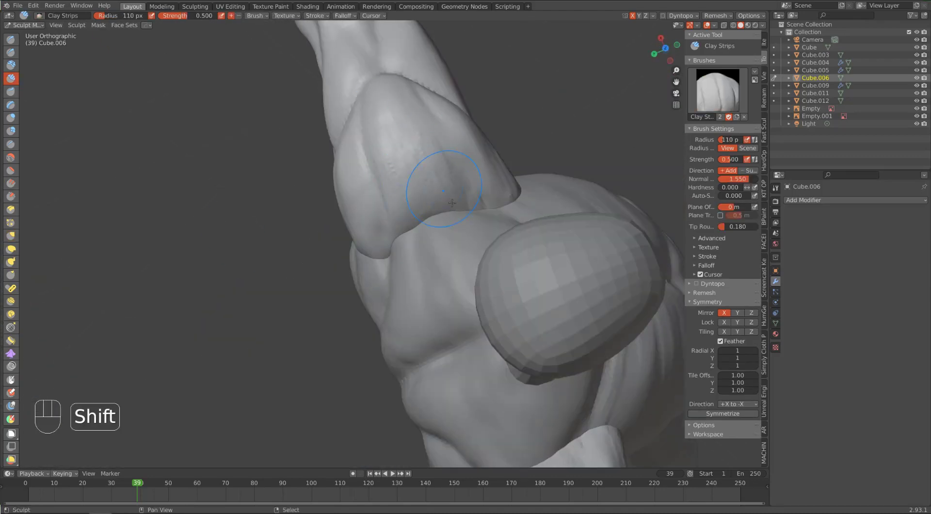
left_click_drag(442, 155, 448, 167)
left_click_drag(427, 139, 455, 177, "shift")
middle_click_drag(489, 201, 376, 114)
Step: Shape the upper chest beside the shoulder on the torso with a smaller Clay Strips brush, undoing the last stroke
scroll(376, 146, "down", 2)
key("KP_1")
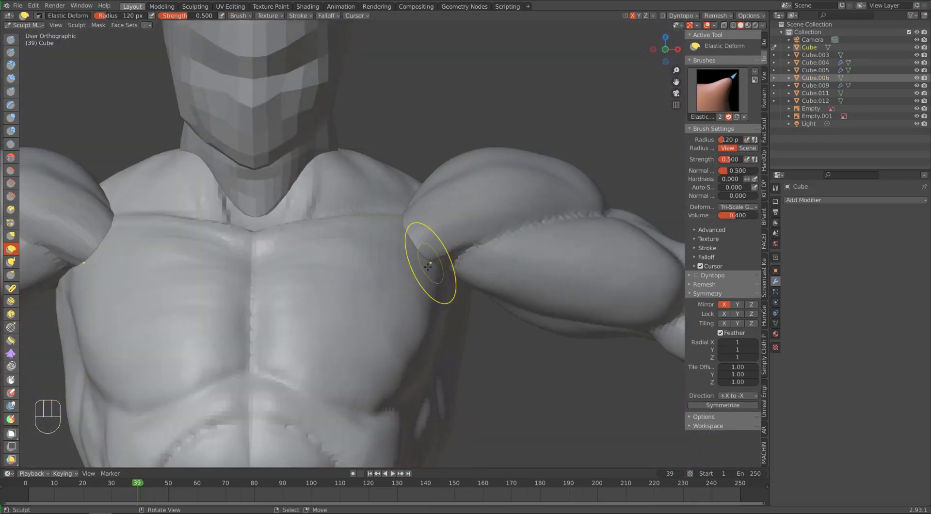
key("bracketleft")
key("bracketleft")
key("bracketleft")
key("bracketleft")
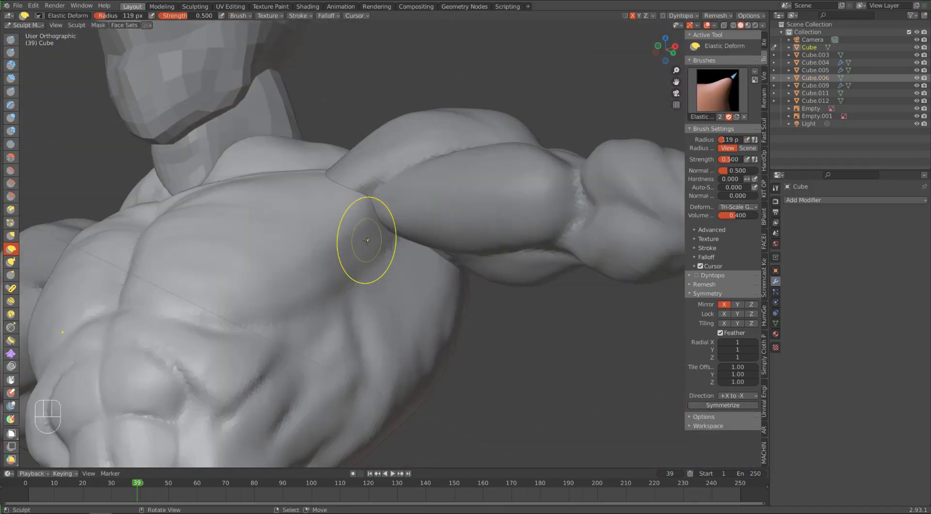
mouse_move(366, 241)
left_mouse_down("alt")
mouse_move(439, 208)
mouse_move(456, 255)
left_mouse_up("alt")
key("f")
left_click(383, 373)
left_click_drag(383, 374, 377, 358)
mouse_move(216, 205)
middle_mouse_down("alt")
mouse_move(338, 326)
mouse_move(353, 368)
mouse_move(179, 277)
mouse_move(124, 272)
middle_mouse_up("alt")
key("ctrl+z")
Step: Adjust the inner end of the upper arm at the armpit with the Elastic Deform brush at a 71 px radius
middle_click_drag(272, 241, 199, 155, "alt")
key("d")
mouse_move(353, 217)
middle_mouse_down("alt")
mouse_move(460, 219)
mouse_move(437, 237)
mouse_move(428, 187)
middle_mouse_up("alt")
key("f")
left_click(423, 238)
key("f")
left_click(410, 255)
left_click_drag(437, 256, 429, 252)
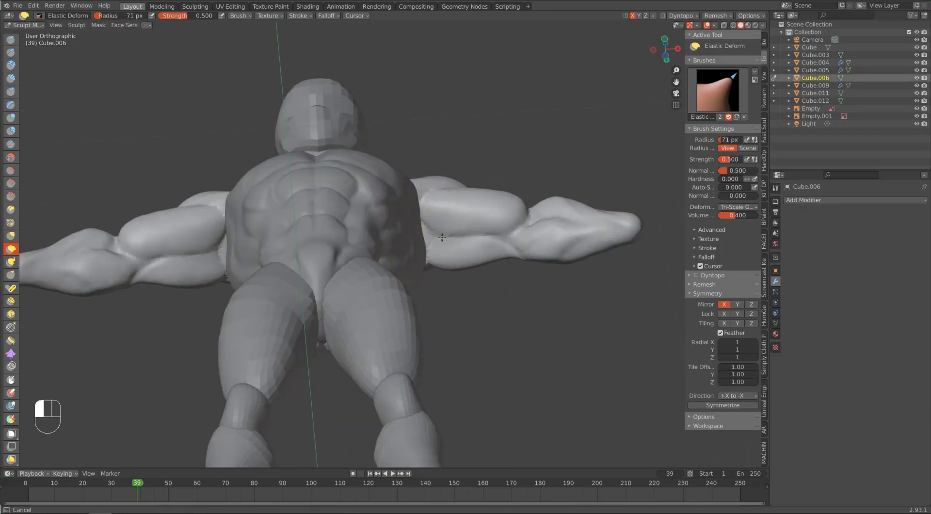
mouse_move(434, 208)
middle_mouse_down("alt")
mouse_move(354, 223)
mouse_move(427, 194)
middle_mouse_up("alt")
Step: Build up the underside of the upper arm near the armpit with Clay Strips at a 36 px radius
key("c")
key("ctrl+z")
middle_click_drag(405, 288, 430, 208, "ctrl+alt")
mouse_move(490, 194)
left_mouse_down()
mouse_move(498, 189)
mouse_move(485, 193)
left_mouse_up()
key("bracketleft")
key("bracketleft")
key("bracketleft")
key("bracketleft")
key("bracketleft")
key("bracketleft")
key("bracketleft")
key("bracketleft")
key("bracketleft")
key("bracketleft")
left_click_drag(463, 192, 456, 199)
middle_click_drag(532, 212, 412, 344, "alt")
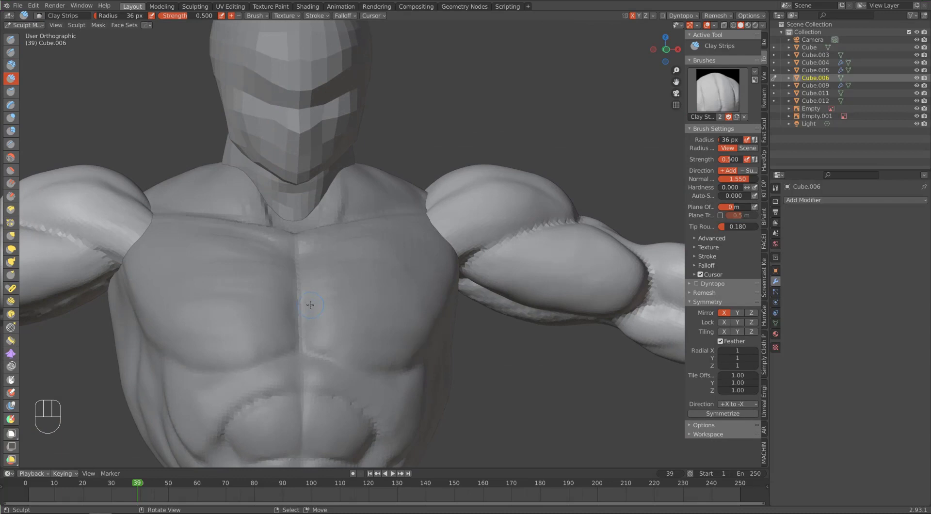
Step: Adjust the outer chest and shoulder junction at the armpit with the Elastic Deform brush
middle_click_drag(305, 290, 271, 286, "alt")
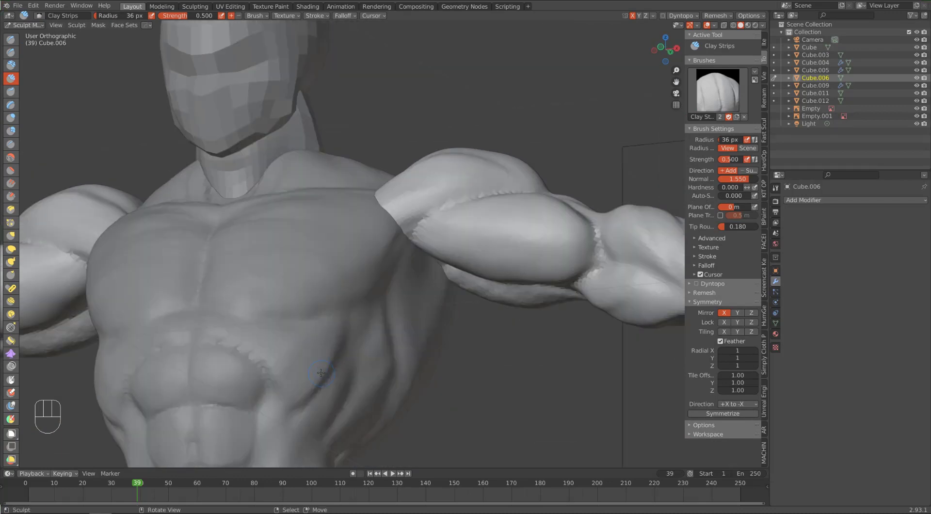
key("d")
key("f")
mouse_move(378, 252)
middle_mouse_down("alt")
mouse_move(361, 231)
mouse_move(380, 242)
mouse_move(328, 279)
mouse_move(359, 291)
middle_mouse_up("alt")
left_click(371, 229)
Step: Define the lower outer edge of the pectoral with the Crease brush at a 106 px radius
key("shift+c")
key("f")
left_click(405, 258)
left_click_drag(383, 264, 312, 337)
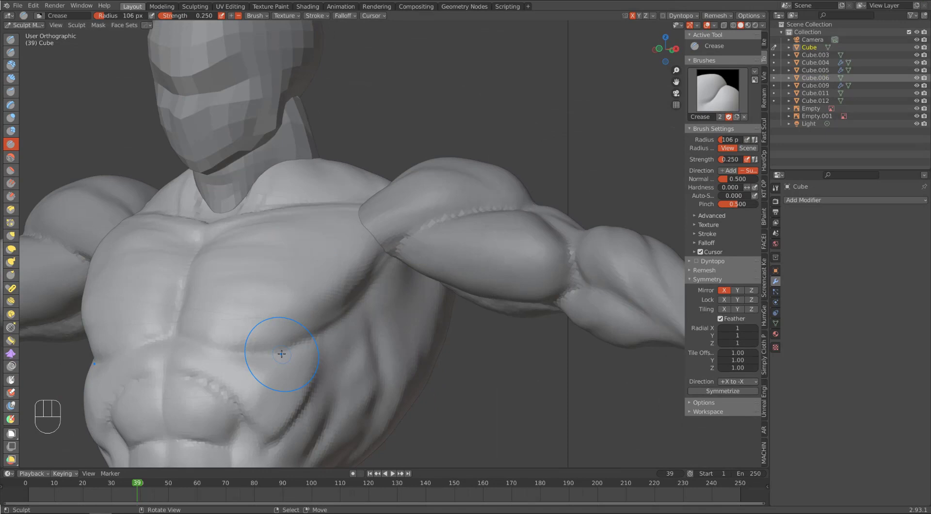
middle_click_drag(281, 354, 349, 354, "alt")
Step: Adjust the outer chest with the Grab brush and build up the collarbones with Clay Strips at a 44 px radius
key("g")
mouse_move(430, 221)
middle_mouse_down()
mouse_move(442, 250)
mouse_move(446, 239)
mouse_move(471, 252)
mouse_move(403, 182)
mouse_move(421, 247)
mouse_move(455, 256)
mouse_move(402, 295)
middle_mouse_up()
key("d")
key("d")
key("bracketright")
key("bracketright")
key("bracketright")
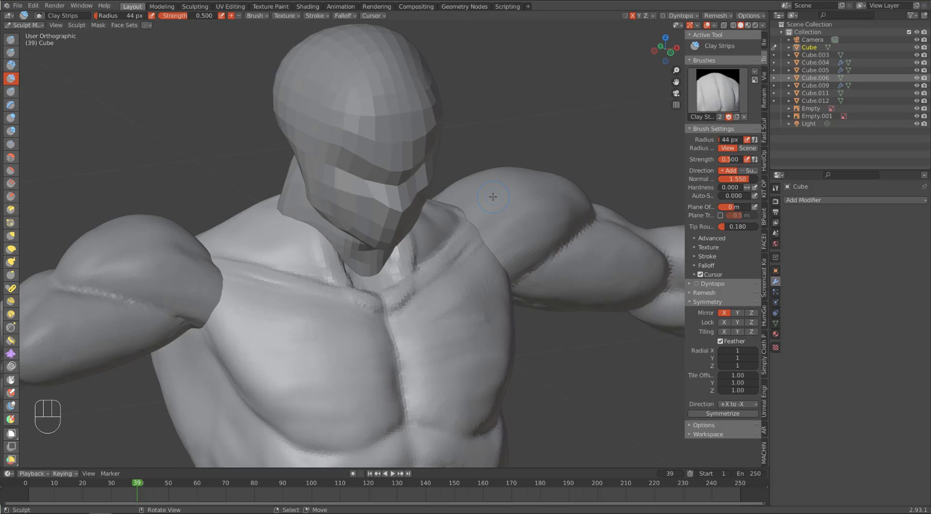
middle_click_drag(493, 197, 466, 316)
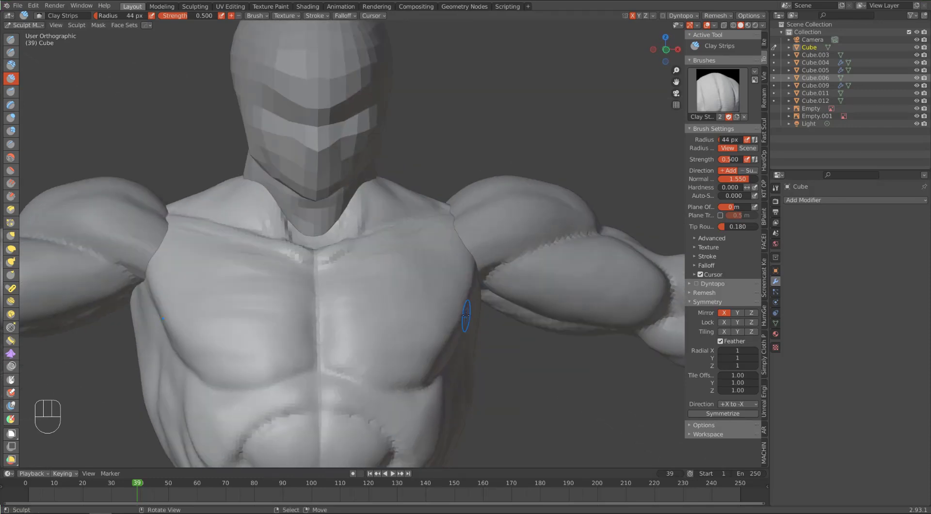
Step: Switch to Object Mode and set the Fast Sculpt remesh voxel size to 0.004
key("ctrl+Tab")
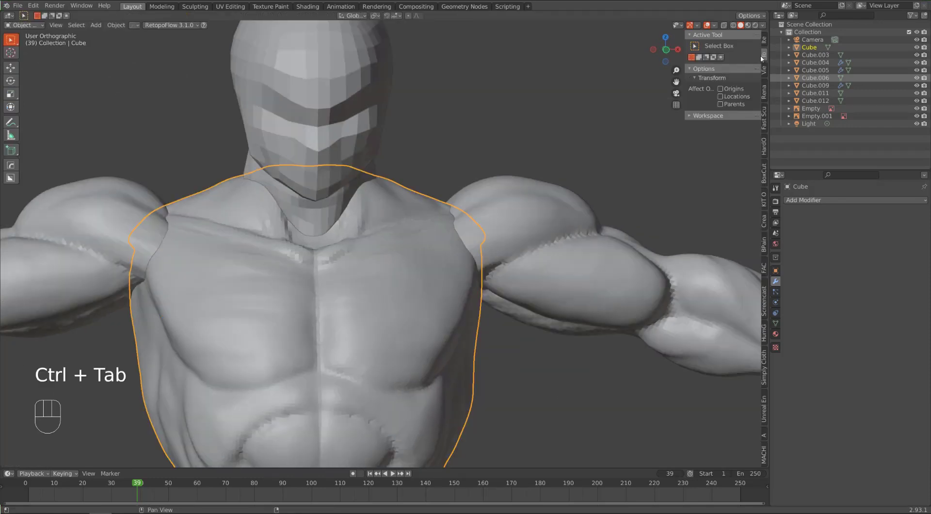
left_click(764, 118)
left_click(754, 55)
left_click(363, 289)
scroll(363, 289, "down", 4)
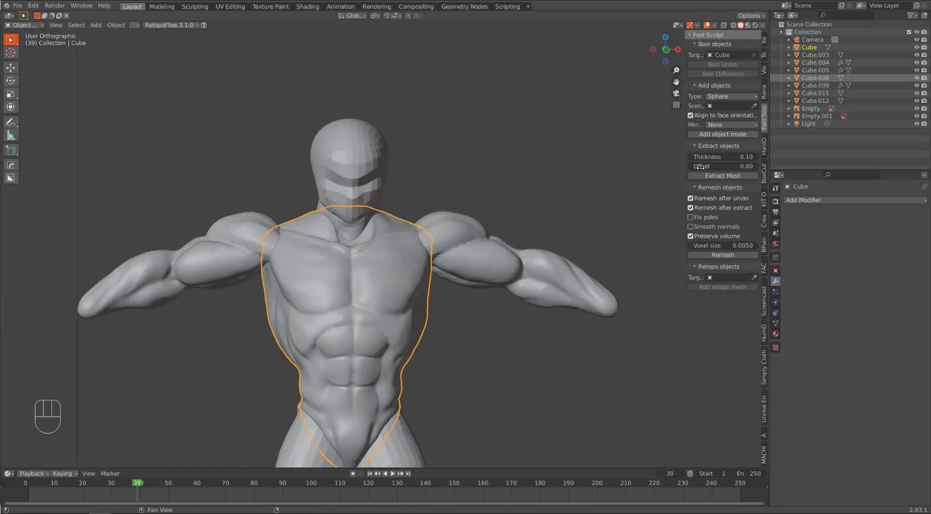
left_click(723, 245)
type("4")
key("Return")
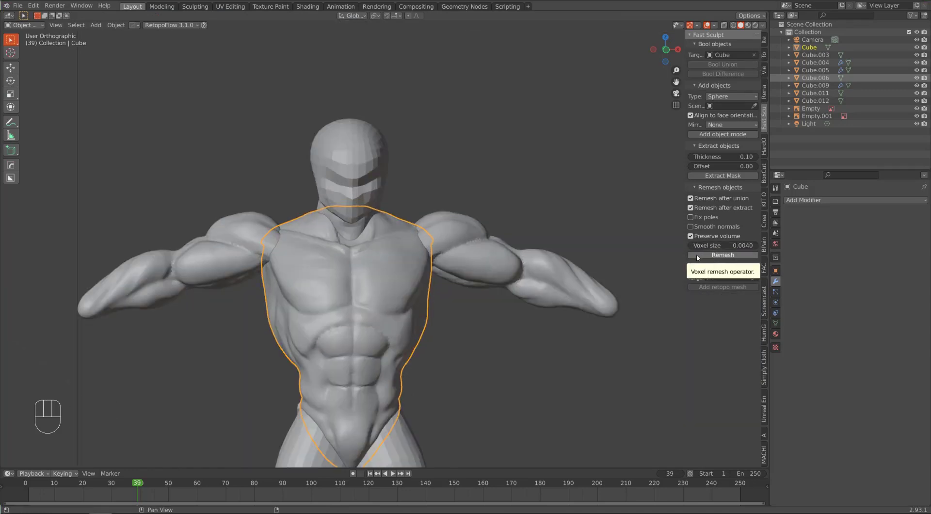
Step: Merge the arms with the torso using Fast Sculpt's Bool Union with remeshing
middle_click_drag(658, 288, 668, 287)
scroll(582, 242, "up", 5)
left_click(558, 223)
left_click(746, 76)
key("ctrl+z")
key("ctrl+z")
left_click(730, 68)
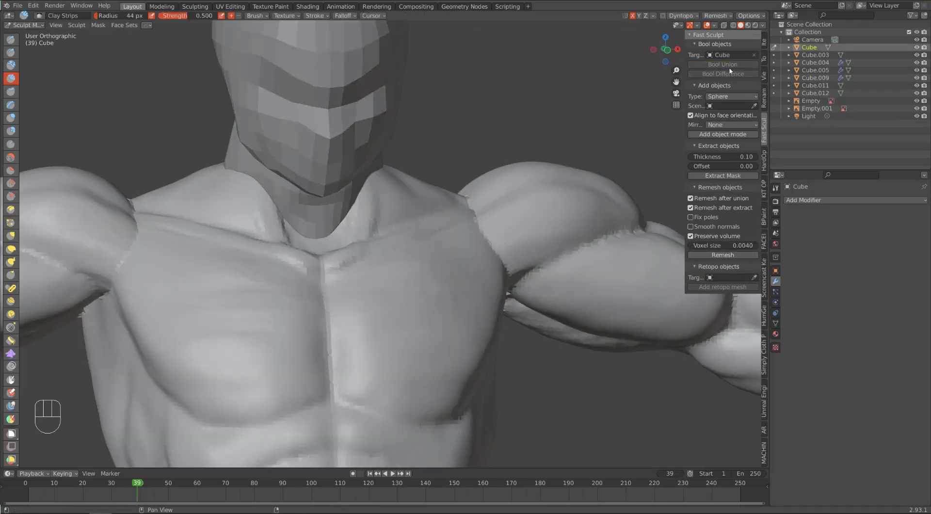
Step: Blend the seam between the front deltoid, chest and armpit with Clay Strips at a 44 px radius
mouse_move(577, 296)
middle_mouse_down()
mouse_move(495, 308)
mouse_move(529, 300)
middle_mouse_up()
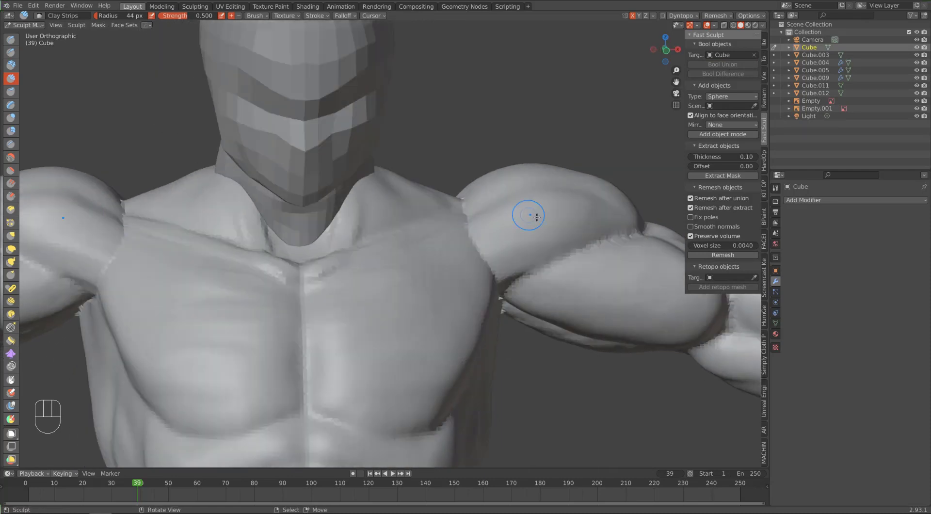
middle_click_drag(536, 216, 477, 264)
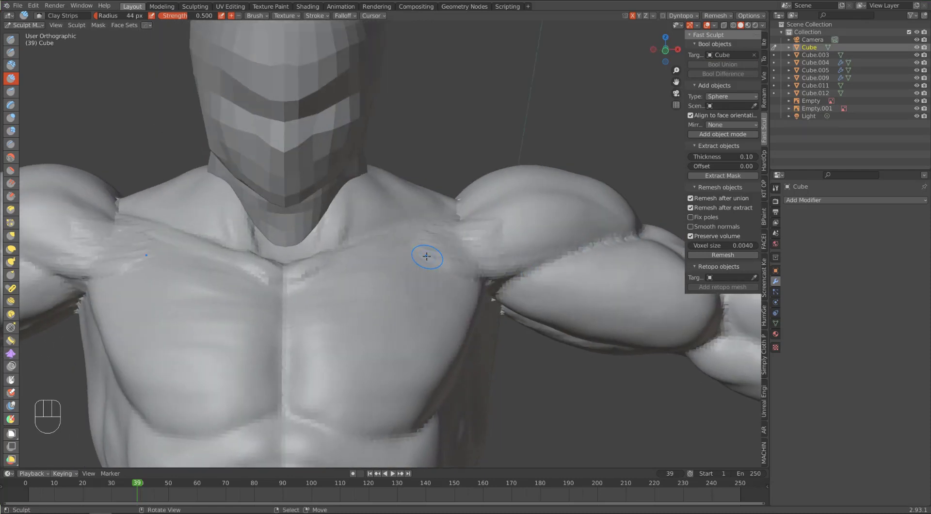
mouse_move(427, 256)
left_mouse_down()
mouse_move(466, 228)
mouse_move(491, 227)
mouse_move(468, 246)
mouse_move(435, 229)
mouse_move(453, 221)
left_mouse_up()
mouse_move(453, 222)
middle_mouse_down("alt")
mouse_move(507, 277)
mouse_move(473, 310)
middle_mouse_up("alt")
left_click_drag(487, 359, 514, 344)
mouse_move(509, 342)
middle_mouse_down("alt")
mouse_move(468, 303)
mouse_move(481, 338)
middle_mouse_up("alt")
middle_click_drag(530, 320, 537, 318, "alt")
left_click_drag(533, 322, 557, 316)
middle_click_drag(553, 310, 546, 228, "alt")
Step: Thicken the front deltoid and upper chest with Clay Strips at a 96 px radius, and undo the last two strokes
key("f")
left_click(582, 217)
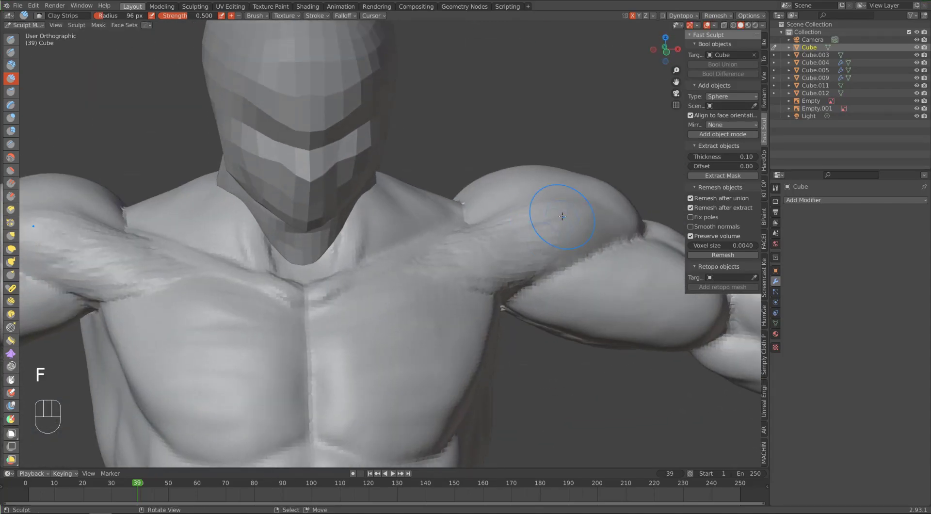
left_click_drag(451, 242, 443, 246, "shift")
mouse_move(443, 245)
middle_mouse_down("alt")
mouse_move(482, 187)
mouse_move(270, 214)
mouse_move(308, 284)
mouse_move(443, 243)
mouse_move(479, 319)
mouse_move(483, 266)
mouse_move(483, 282)
middle_mouse_up("alt")
middle_click_drag(476, 232, 488, 291, "alt")
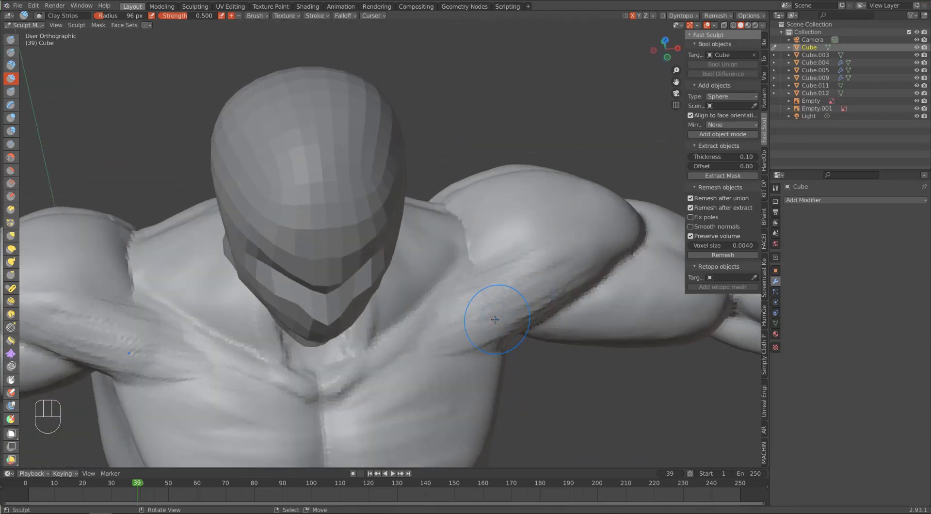
key("ctrl+z")
key("ctrl+z")
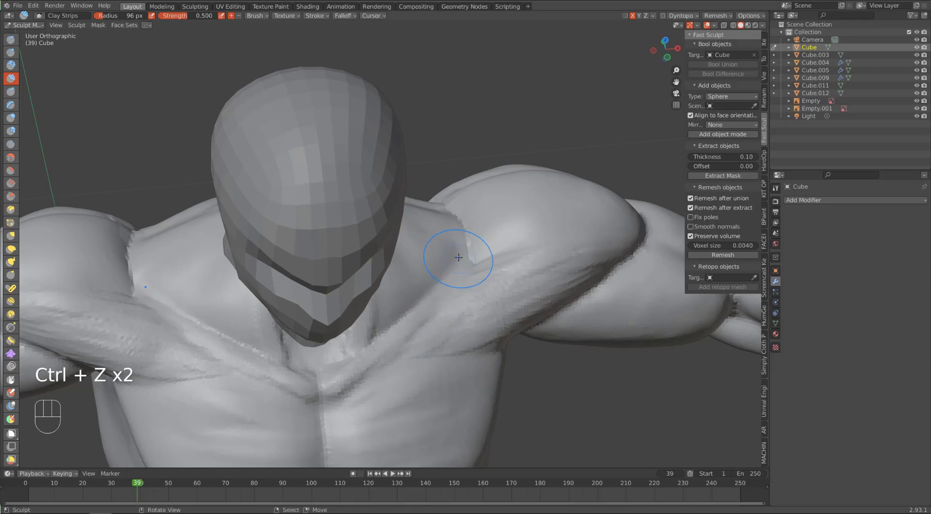
Step: Extend the collarbones to the shoulders with Clay Strips at a 49 px radius and smooth them into the deltoids
mouse_move(519, 191)
middle_mouse_down("alt")
mouse_move(426, 261)
mouse_move(467, 243)
mouse_move(365, 260)
mouse_move(396, 284)
middle_mouse_up("alt")
left_click_drag(488, 200, 340, 311)
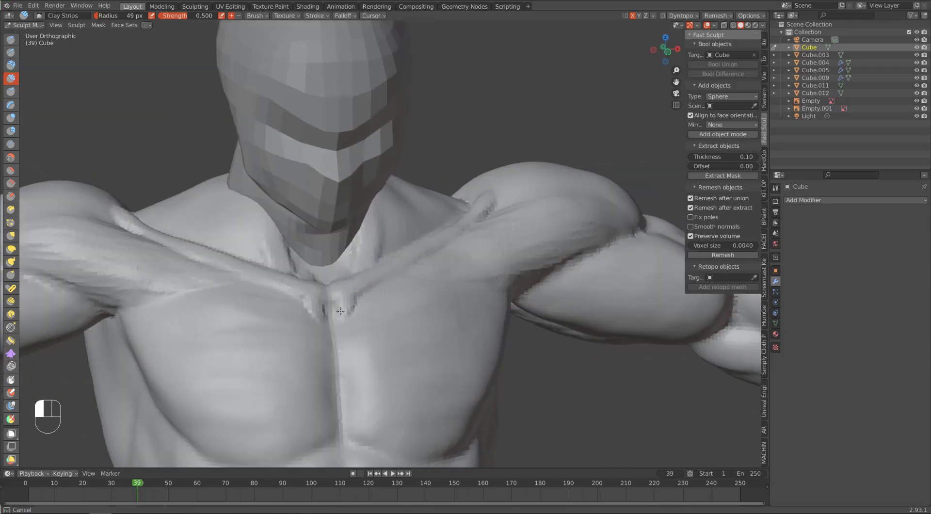
middle_click_drag(507, 235, 484, 241)
left_click_drag(484, 241, 483, 271)
left_click_drag(510, 218, 470, 320, "shift")
middle_click_drag(504, 315, 497, 262, "alt")
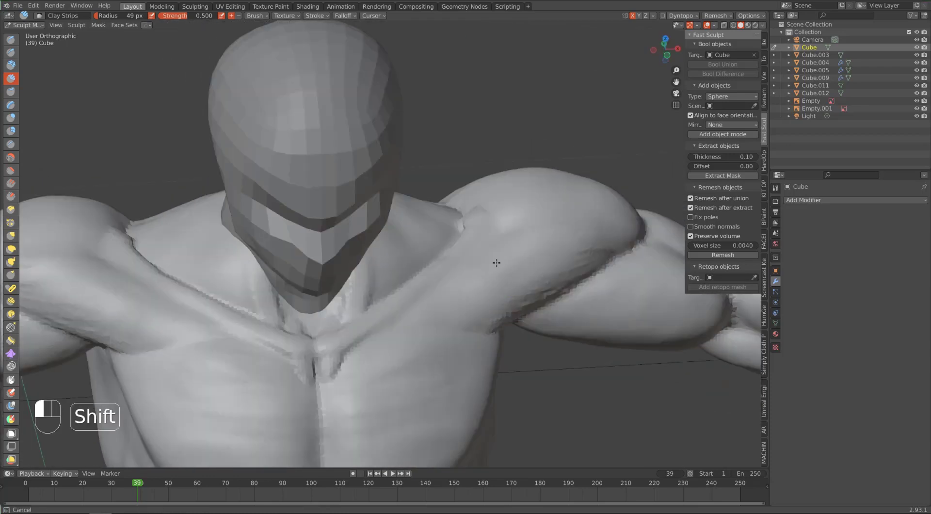
Step: Carve the groove along the upper edge of the collarbones with the Draw Sharp brush
mouse_move(330, 320)
middle_mouse_down("alt")
mouse_move(254, 331)
mouse_move(209, 383)
middle_mouse_up("alt")
left_click(11, 52)
left_click_drag(246, 215, 276, 255, "shift")
mouse_move(286, 262)
middle_mouse_down("alt")
mouse_move(401, 277)
mouse_move(407, 266)
middle_mouse_up("alt")
Step: Build up the trapezius from the neck outward and fill its seam with the shoulders using Clay Strips at a 49 px radius
key("c")
mouse_move(453, 254)
left_mouse_down()
mouse_move(458, 225)
mouse_move(439, 186)
left_mouse_up()
left_click_drag(429, 257, 408, 204)
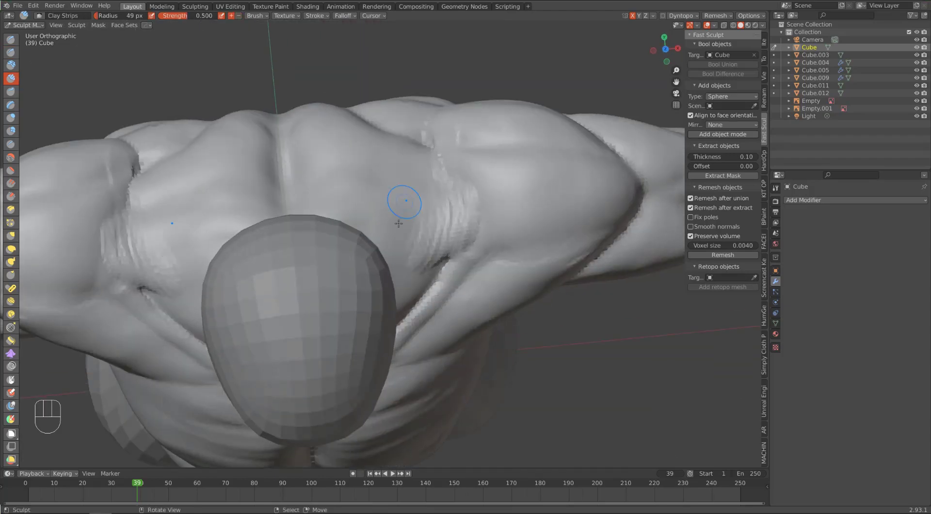
middle_click_drag(403, 202, 408, 146)
left_click_drag(427, 247, 417, 198)
middle_click_drag(409, 154, 465, 160)
left_click_drag(378, 194, 412, 238)
middle_click_drag(413, 238, 490, 301)
left_click_drag(412, 264, 440, 245)
mouse_move(441, 245)
middle_mouse_down("alt")
mouse_move(409, 160)
mouse_move(412, 169)
middle_mouse_up("alt")
left_click_drag(413, 165, 378, 194)
middle_click_drag(383, 184, 422, 203, "alt")
left_click_drag(422, 204, 407, 174)
mouse_move(408, 175)
middle_mouse_down("alt")
mouse_move(413, 128)
mouse_move(465, 160)
middle_mouse_up("alt")
left_click_drag(432, 170, 439, 194)
mouse_move(427, 111)
middle_mouse_down()
mouse_move(407, 141)
mouse_move(334, 117)
middle_mouse_up()
left_click_drag(413, 179, 434, 216)
mouse_move(349, 184)
middle_mouse_down()
mouse_move(380, 243)
mouse_move(453, 129)
middle_mouse_up()
Step: Reshape the trapezius and rear shoulders with the Grab brush at radii of 243 and 74 px, undoing the last pull
key("g")
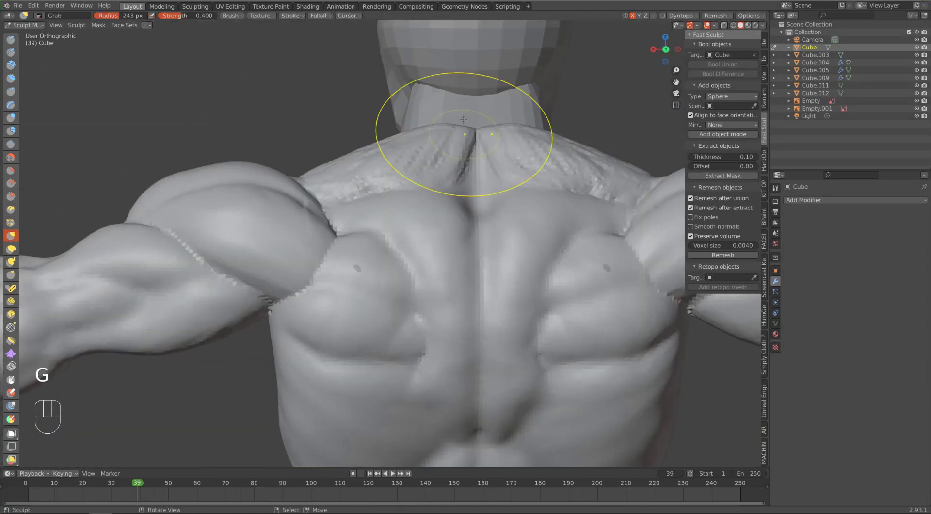
middle_click_drag(344, 216, 188, 189, "alt")
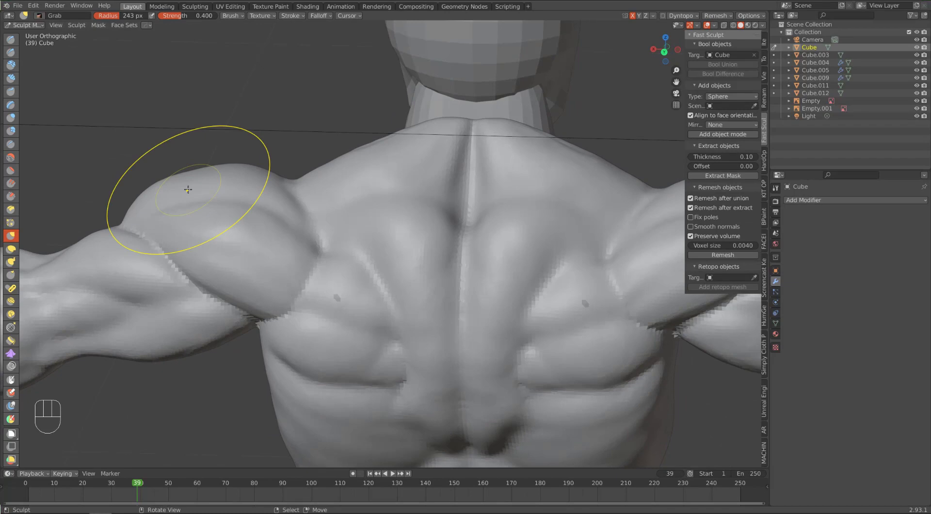
middle_click_drag(344, 182, 362, 212, "alt")
key("f")
left_click(366, 220)
left_click_drag(365, 220, 360, 223, "shift")
key("ctrl+z")
mouse_move(242, 209)
middle_mouse_down("alt")
mouse_move(363, 238)
mouse_move(403, 205)
middle_mouse_up("alt")
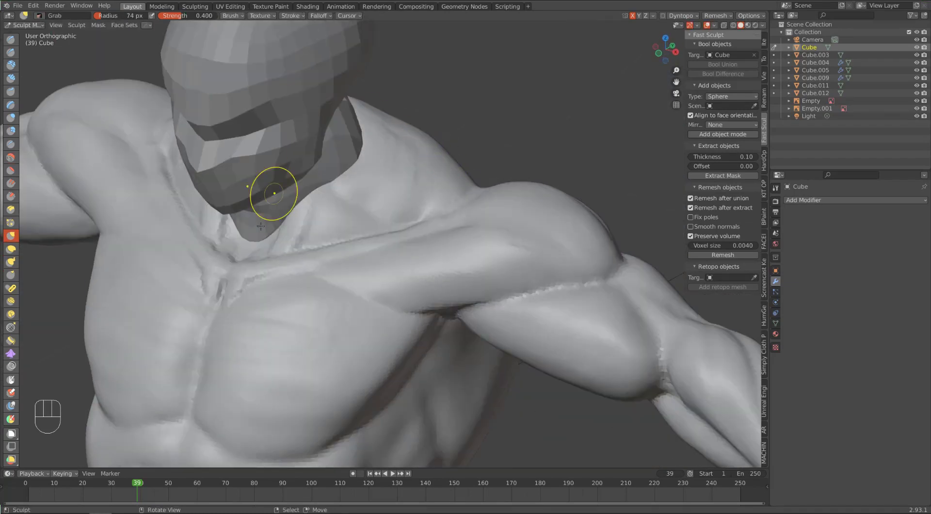
Step: Undo the last Grab pull, remesh the body in Object Mode with a voxel size of 0.0030, and return to Sculpt Mode
key("ctrl+z")
mouse_move(291, 224)
middle_mouse_down()
mouse_move(283, 332)
mouse_move(259, 295)
mouse_move(246, 326)
mouse_move(262, 339)
middle_mouse_up()
key("ctrl+Tab")
key("KP_0")
left_click_drag(301, 253, 327, 281, "alt")
key("ctrl+Tab")
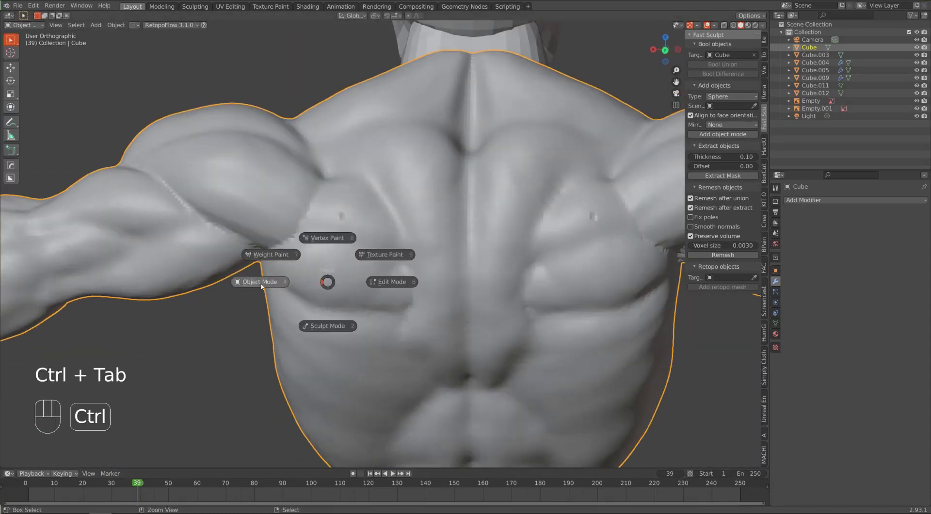
left_click(327, 325)
mouse_move(338, 218)
left_mouse_down("shift")
mouse_move(344, 212)
mouse_move(272, 172)
left_mouse_up("shift")
key("ctrl+z")
Step: Build up the latissimus along the side of the torso below the armpit using Clay Strips at a 49 px radius
mouse_move(236, 222)
left_mouse_down("ctrl+alt")
mouse_move(298, 289)
mouse_move(286, 300)
left_mouse_up("ctrl+alt")
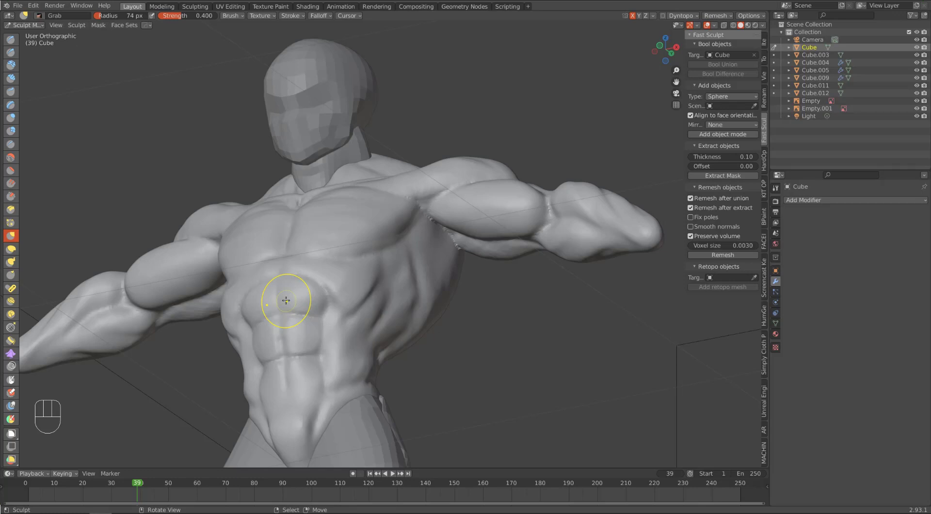
mouse_move(286, 300)
middle_mouse_down("alt")
mouse_move(329, 300)
mouse_move(238, 296)
middle_mouse_up("alt")
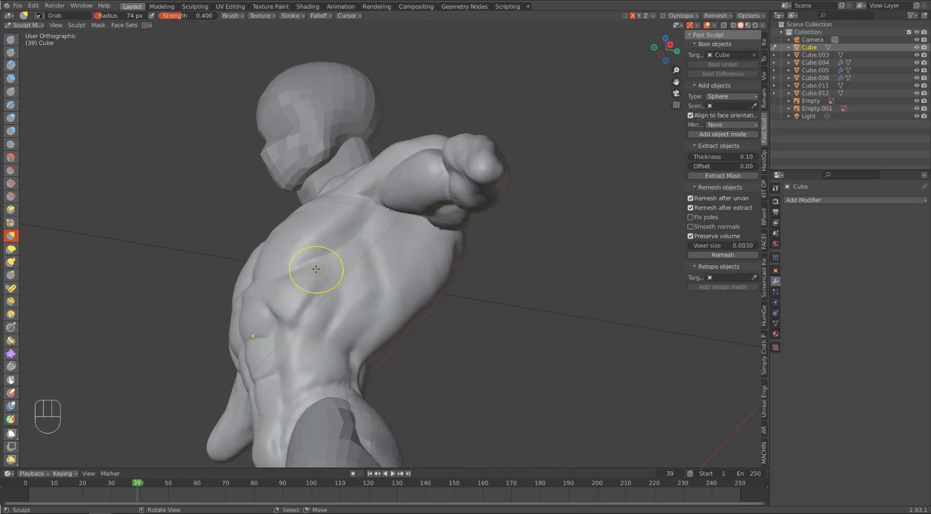
mouse_move(405, 234)
middle_mouse_down("alt")
mouse_move(297, 231)
mouse_move(291, 249)
middle_mouse_up("alt")
left_click(12, 79)
mouse_move(332, 227)
left_mouse_down()
mouse_move(364, 267)
mouse_move(354, 308)
left_mouse_up()
middle_click_drag(310, 291, 369, 252, "alt")
left_click_drag(376, 245, 359, 262)
mouse_move(378, 219)
middle_mouse_down("alt")
mouse_move(367, 228)
mouse_move(426, 225)
middle_mouse_up("alt")
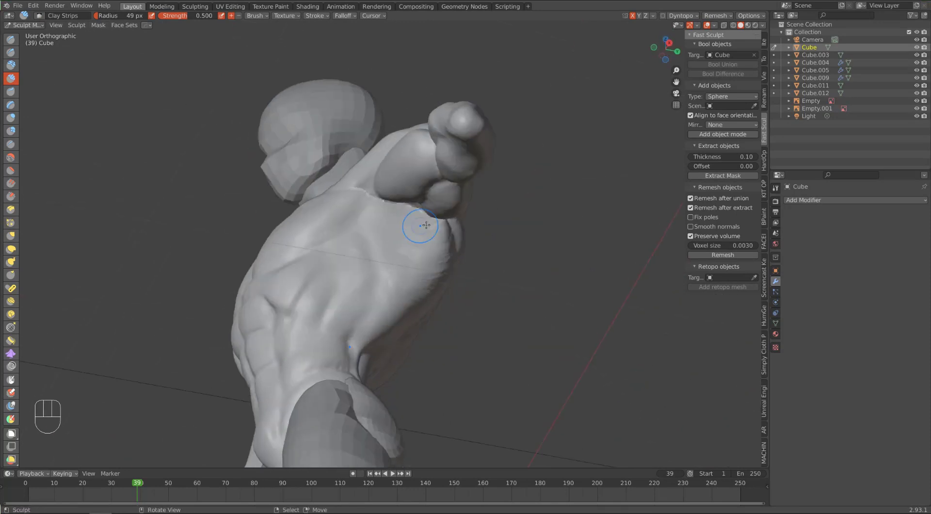
mouse_move(403, 289)
middle_mouse_down("alt")
mouse_move(384, 202)
mouse_move(416, 189)
middle_mouse_up("alt")
left_click_drag(412, 190, 368, 213)
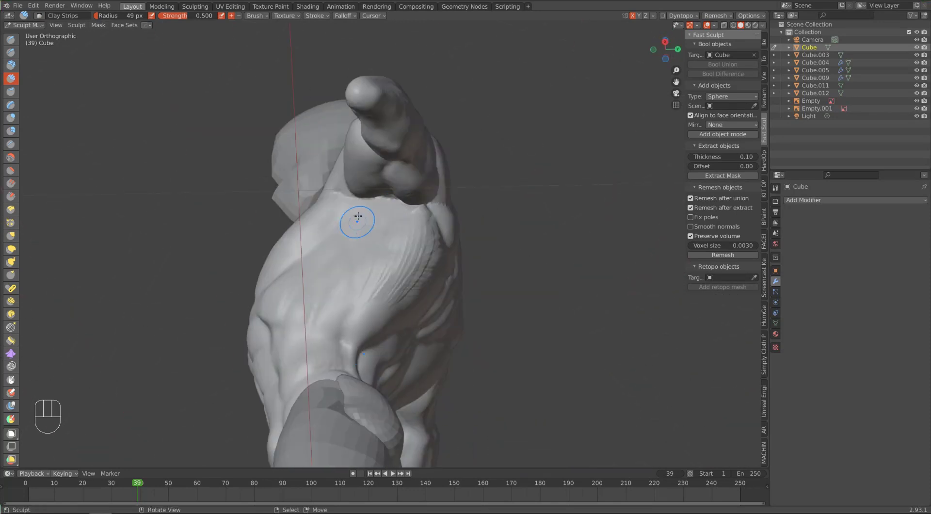
middle_click_drag(358, 220, 426, 228, "alt")
left_click_drag(388, 250, 419, 231)
mouse_move(374, 257)
left_mouse_down()
mouse_move(414, 215)
mouse_move(376, 261)
left_mouse_up()
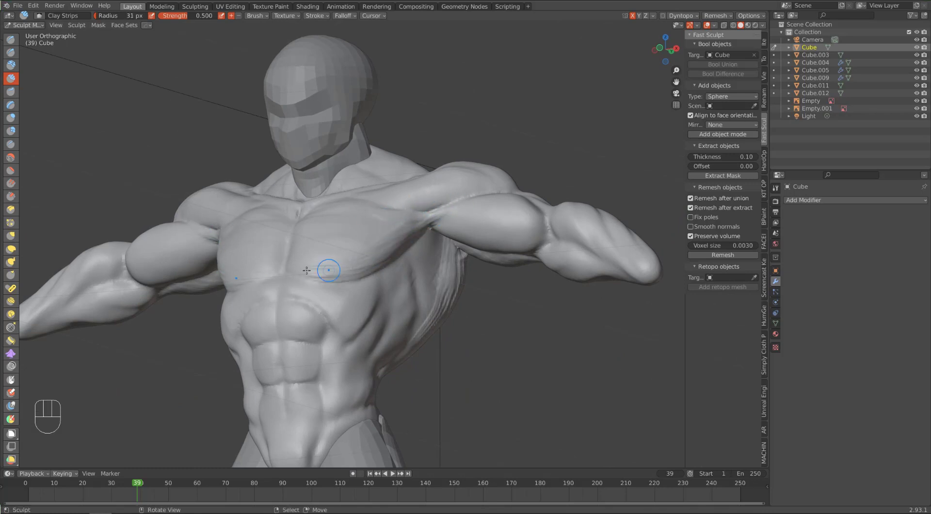
Step: Try short Clay Strips strokes across the lower chest at a 31 px radius and undo them
left_click_drag(314, 270, 335, 271)
mouse_move(335, 271)
middle_mouse_down("alt")
mouse_move(373, 265)
mouse_move(334, 269)
middle_mouse_up("alt")
key("ctrl+z")
key("ctrl+z")
key("ctrl+z")
key("ctrl+z")
key("ctrl+z")
key("ctrl+z")
key("ctrl+z")
key("ctrl+z")
key("ctrl+z")
key("ctrl+z")
key("ctrl+z")
key("ctrl+z")
key("ctrl+z")
key("ctrl+z")
Step: Lay muscle-fiber strokes across the pectorals toward the armpits with Clay Strips at a 31 px radius and smooth the shoulder area
left_click_drag(326, 270, 349, 271, "shift")
middle_click_drag(441, 218, 420, 214, "alt")
left_click_drag(421, 213, 471, 193, "shift")
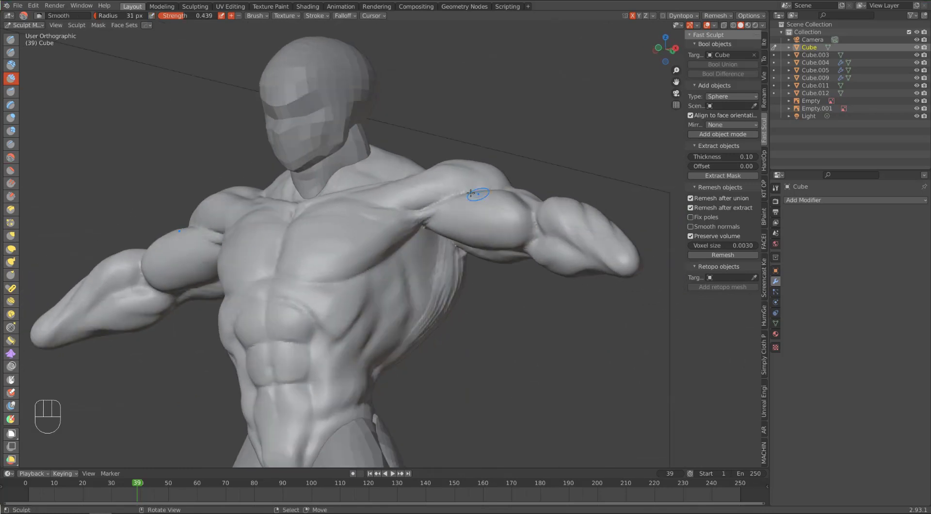
middle_click_drag(471, 193, 495, 213, "alt")
mouse_move(388, 238)
left_mouse_down("shift")
mouse_move(376, 238)
mouse_move(384, 239)
left_mouse_up("shift")
mouse_move(429, 255)
middle_mouse_down("alt")
mouse_move(419, 244)
mouse_move(333, 243)
mouse_move(319, 256)
middle_mouse_up("alt")
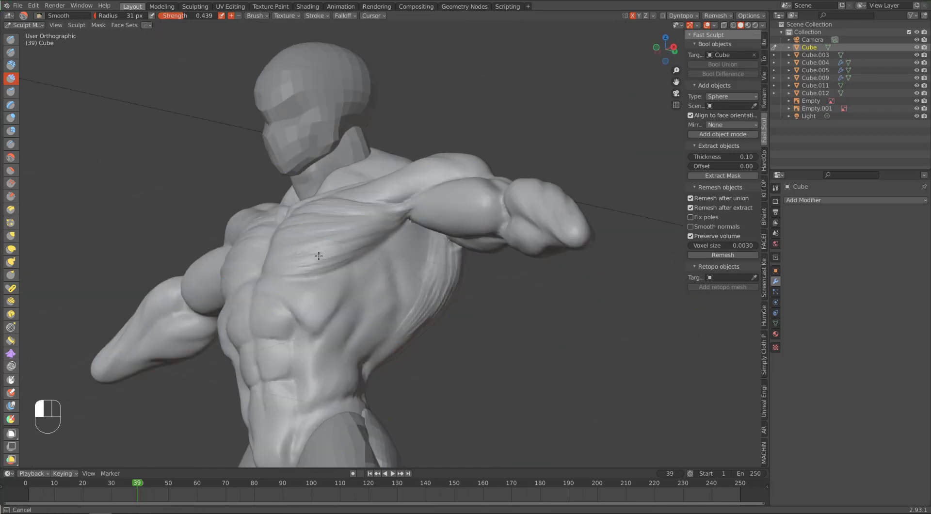
middle_click_drag(372, 206, 268, 295, "alt")
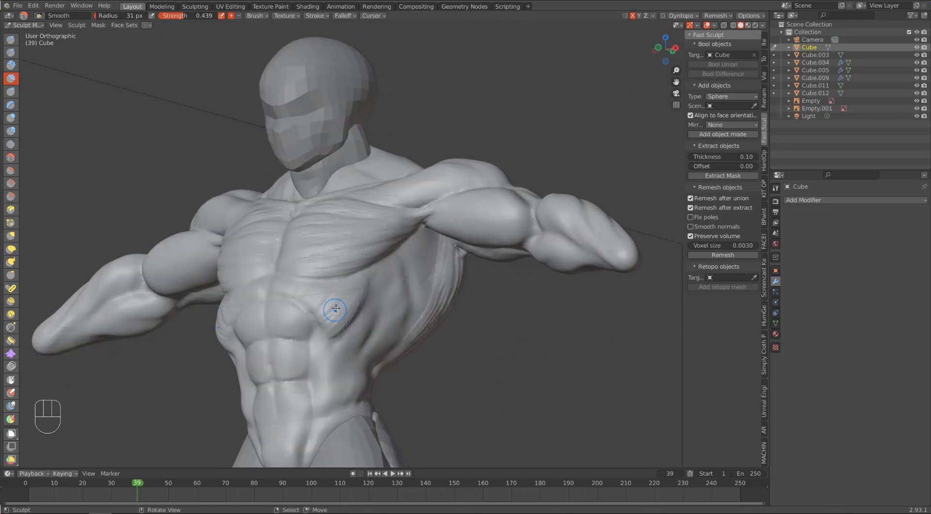
Step: Add directional muscle-fiber strokes over the ribs and obliques with Clay Strips at a 31 px radius
middle_click_drag(314, 337, 386, 328)
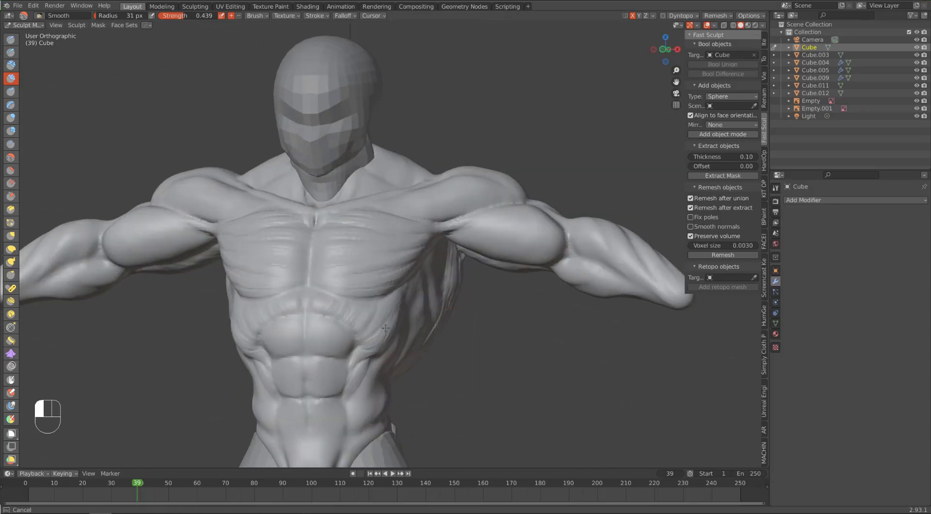
middle_click_drag(368, 293, 338, 278)
middle_click_drag(293, 373, 340, 337)
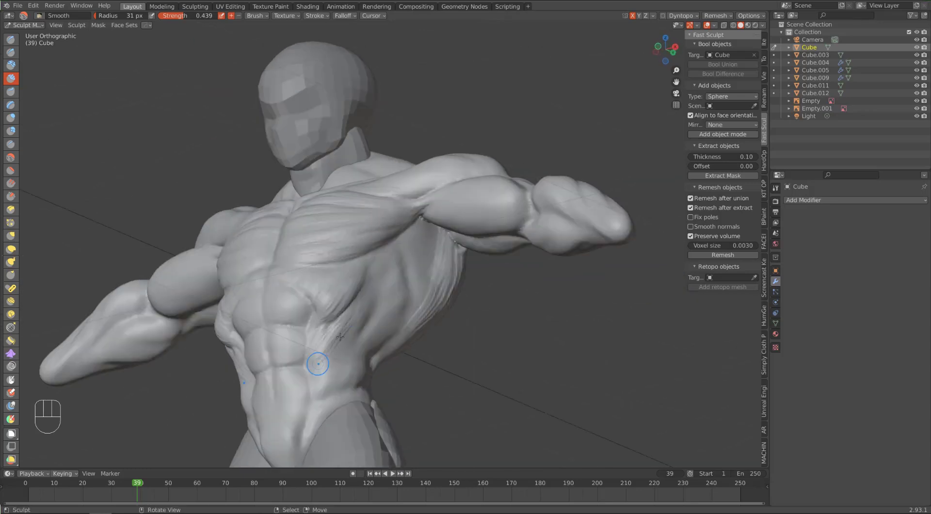
middle_click_drag(219, 268, 298, 301)
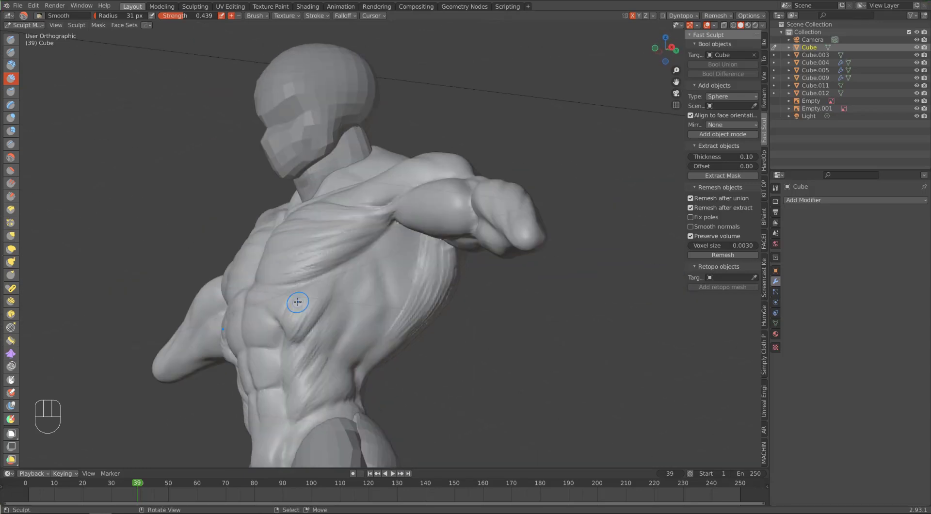
middle_click_drag(332, 391, 447, 245)
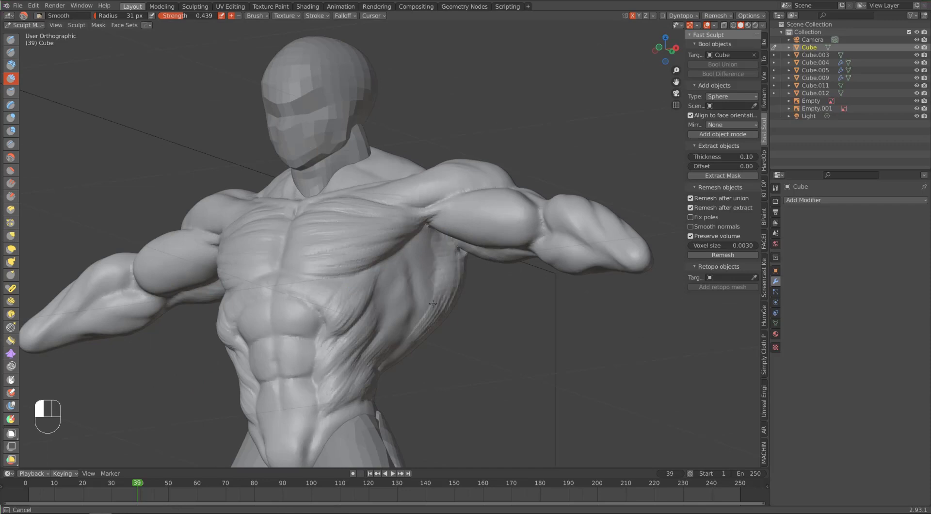
Step: Blend the latissimus strokes under the armpit into a smooth muscle mass with the Clay Strips radius set to 70 px
mouse_move(432, 304)
left_mouse_down("alt")
mouse_move(424, 218)
mouse_move(392, 244)
mouse_move(385, 192)
left_mouse_up("alt")
key("f")
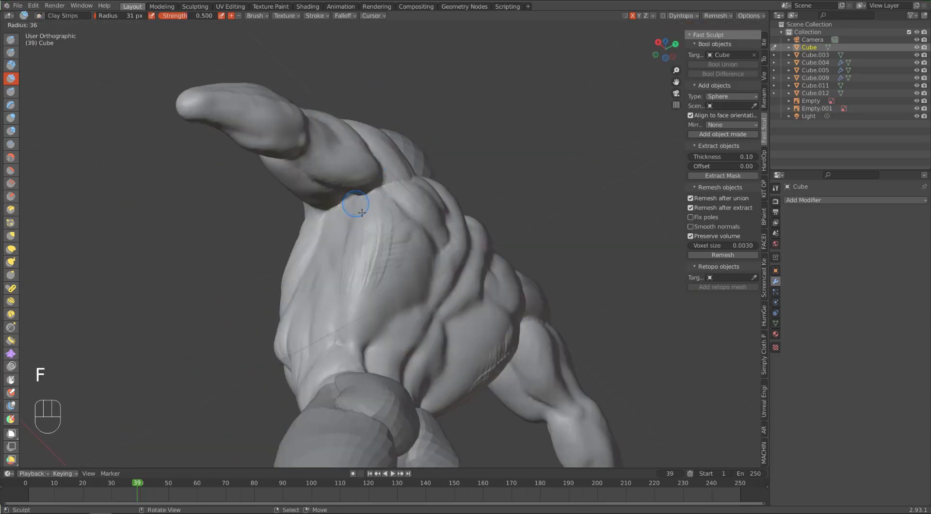
left_click(363, 228)
mouse_move(363, 238)
left_mouse_down("shift")
mouse_move(364, 286)
mouse_move(388, 246)
mouse_move(362, 208)
left_mouse_up("shift")
mouse_move(429, 249)
left_mouse_down()
mouse_move(428, 291)
mouse_move(416, 312)
left_mouse_up()
left_click_drag(393, 209, 341, 181, "alt")
left_click_drag(432, 228, 380, 238, "alt")
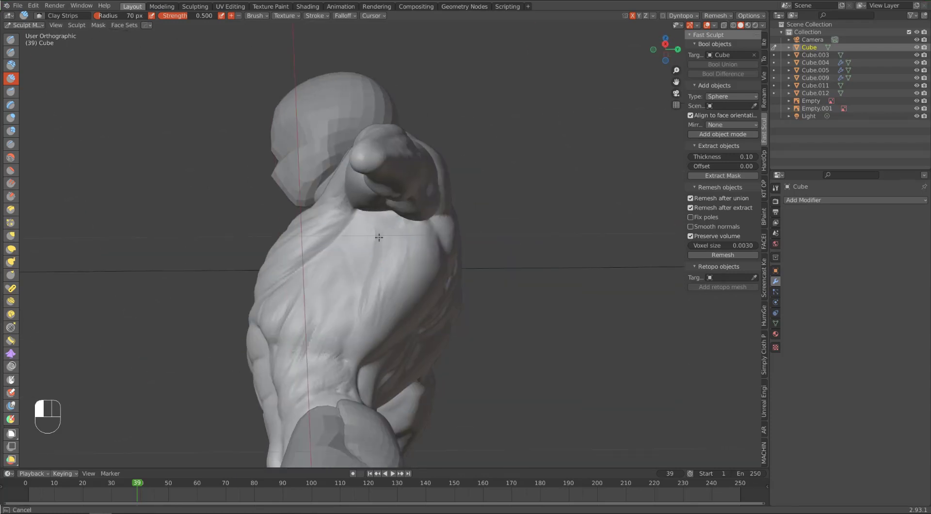
left_click_drag(308, 206, 365, 285)
left_click_drag(381, 211, 396, 265)
mouse_move(396, 265)
left_mouse_down("alt")
mouse_move(320, 242)
mouse_move(432, 228)
left_mouse_up("alt")
mouse_move(421, 224)
left_mouse_down()
mouse_move(408, 262)
mouse_move(463, 173)
mouse_move(419, 266)
left_mouse_up()
Step: Resize the brush and smooth the fiber strokes on the ribs, obliques and pectorals
key("f")
left_click(475, 208)
left_click_drag(383, 276, 320, 291, "alt")
left_click_drag(298, 322, 318, 304, "shift")
left_click_drag(286, 291, 335, 266, "alt")
mouse_move(265, 237)
left_mouse_down("shift")
mouse_move(335, 213)
mouse_move(446, 212)
left_mouse_up("shift")
Step: Build up the separate abdominal segments from the rib arch to the pelvis with Clay Strips at a 28 px radius
key("bracketleft")
key("bracketleft")
key("bracketleft")
key("bracketleft")
key("bracketleft")
key("bracketleft")
key("bracketleft")
key("bracketleft")
key("bracketleft")
key("bracketleft")
mouse_move(364, 333)
left_mouse_down()
mouse_move(340, 338)
mouse_move(306, 269)
mouse_move(293, 299)
mouse_move(310, 262)
left_mouse_up()
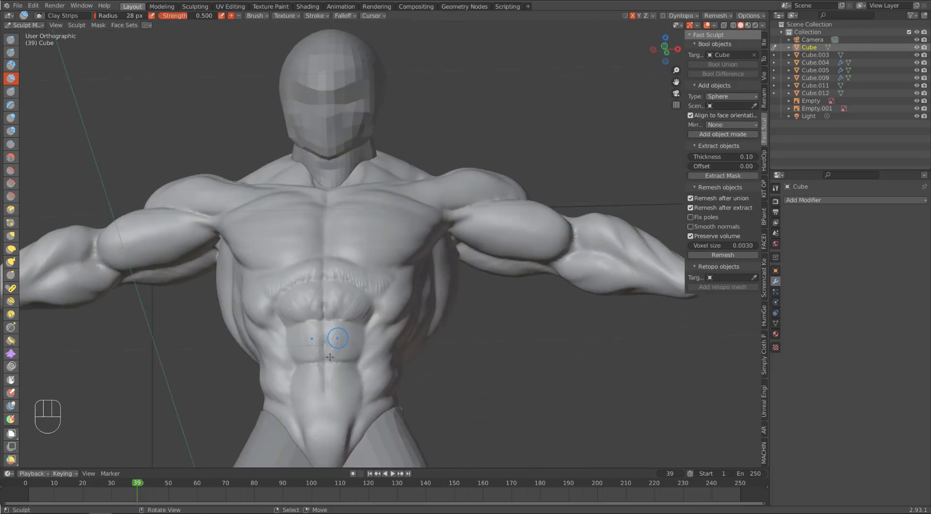
mouse_move(329, 357)
left_mouse_down()
mouse_move(349, 359)
mouse_move(322, 340)
left_mouse_up()
mouse_move(347, 369)
left_mouse_down()
mouse_move(317, 412)
mouse_move(339, 437)
left_mouse_up()
mouse_move(312, 387)
left_mouse_down("alt")
mouse_move(415, 282)
mouse_move(380, 375)
mouse_move(336, 320)
mouse_move(342, 246)
left_mouse_up("alt")
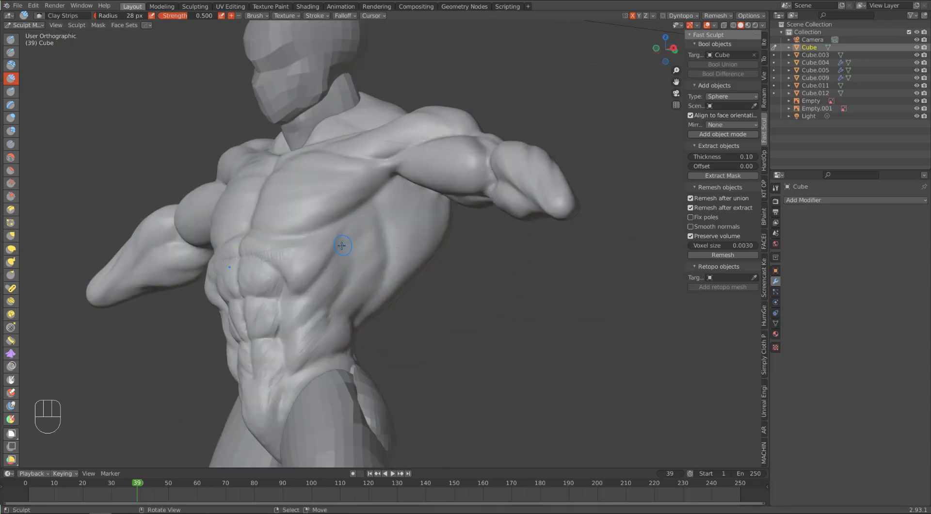
Step: Sculpt the serratus ridges along the side of the rib cage with Clay Strips at a 19 px radius
key("bracketleft")
key("bracketleft")
key("bracketleft")
left_click_drag(363, 212, 370, 206)
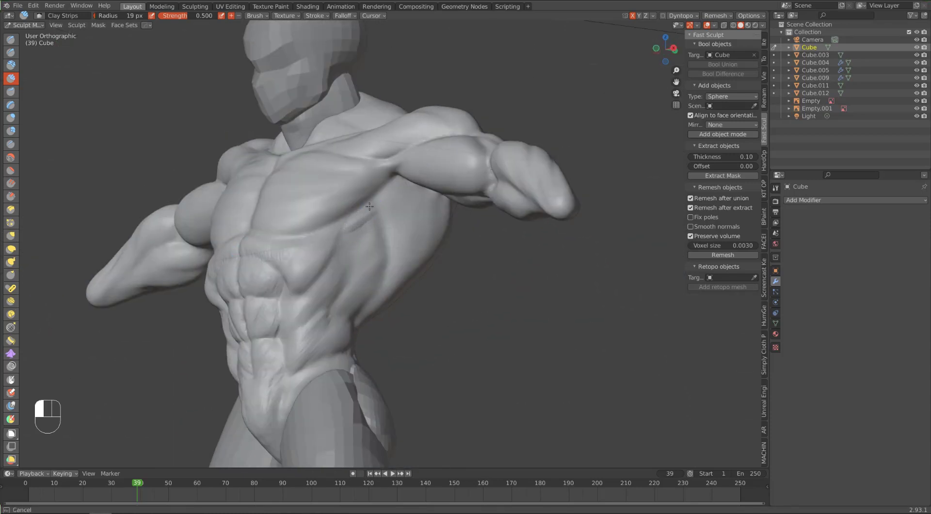
left_click_drag(355, 240, 364, 243)
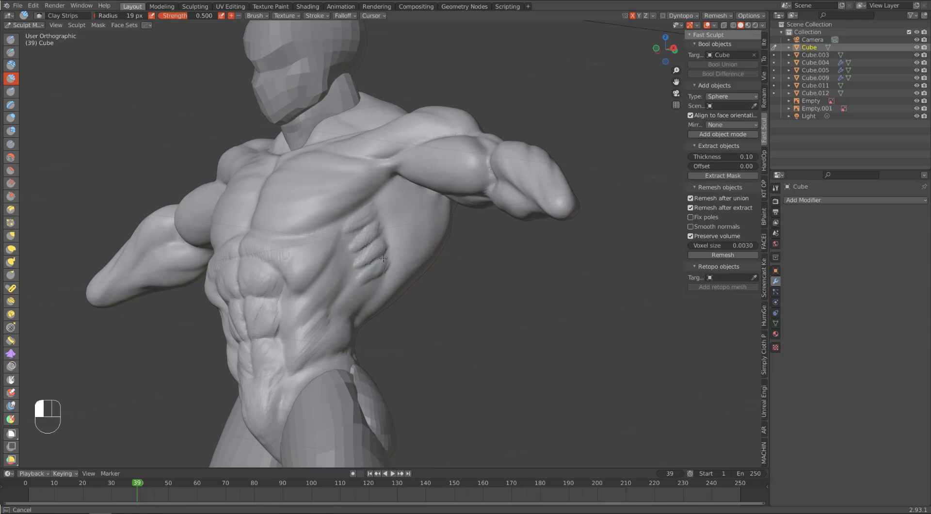
mouse_move(339, 257)
left_mouse_down()
mouse_move(299, 306)
mouse_move(306, 312)
left_mouse_up()
left_click_drag(356, 232, 352, 233)
mouse_move(277, 235)
middle_mouse_down("alt")
mouse_move(303, 229)
mouse_move(271, 261)
middle_mouse_up("alt")
Step: Carve the crease between the deltoid and biceps with Draw Sharp at a 29 px radius and soften its edges
middle_click_drag(470, 175, 439, 160)
left_click_drag(421, 169, 444, 152)
mouse_move(453, 107)
middle_mouse_down("alt")
mouse_move(480, 153)
mouse_move(503, 139)
mouse_move(502, 150)
middle_mouse_up("alt")
key("x")
left_click_drag(487, 160, 451, 181)
mouse_move(499, 157)
middle_mouse_down("alt")
mouse_move(459, 147)
mouse_move(509, 192)
middle_mouse_up("alt")
left_click_drag(500, 194, 510, 200, "shift")
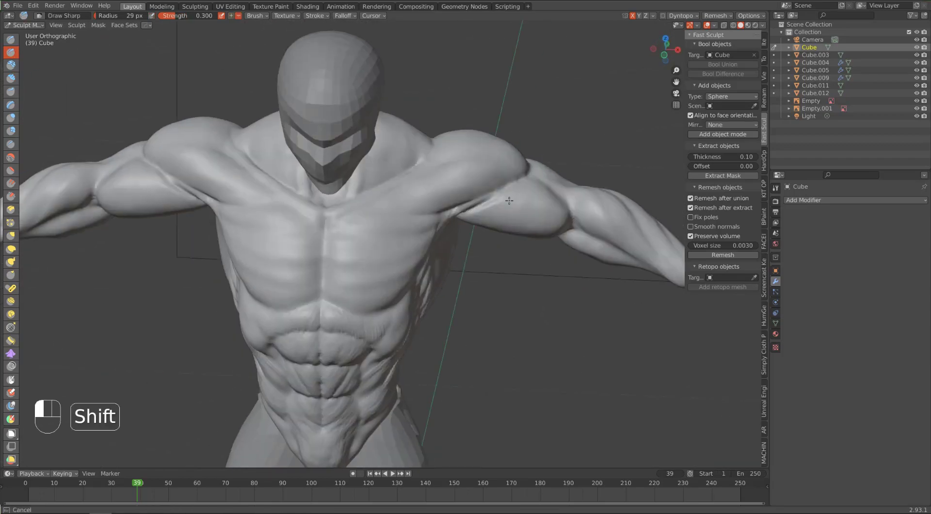
middle_click_drag(509, 200, 515, 189)
left_click_drag(509, 185, 464, 208)
middle_click_drag(465, 209, 386, 269)
middle_click_drag(374, 332, 449, 286)
middle_click_drag(210, 380, 346, 188)
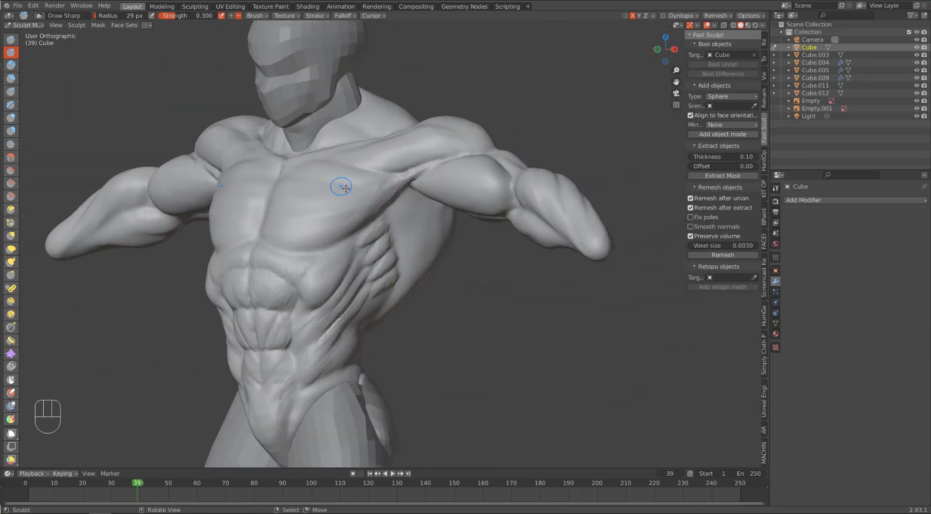
Step: Extend the serratus ridges down into the obliques with Clay Strips at a 19 px radius
key("c")
left_click_drag(360, 281, 334, 312)
left_click_drag(365, 281, 336, 313)
left_click_drag(373, 286, 343, 320)
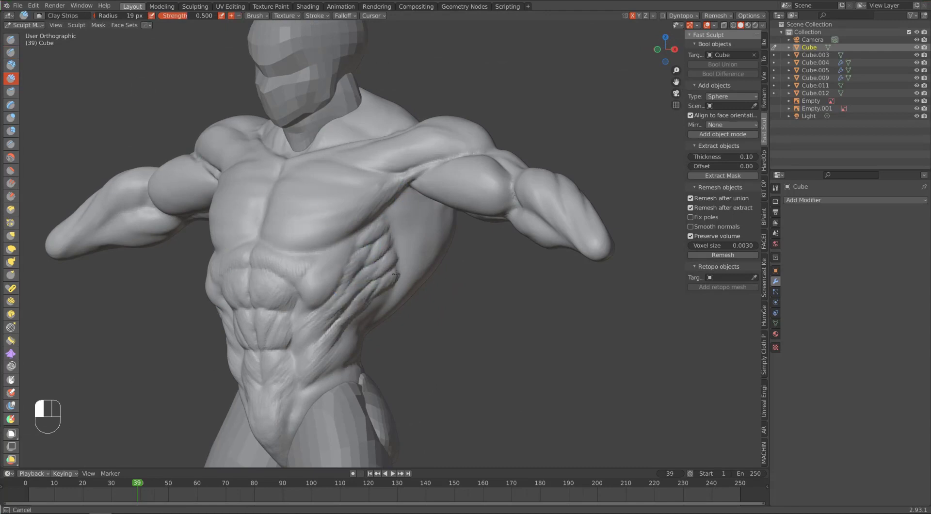
left_click_drag(396, 275, 379, 293)
middle_click_drag(394, 205, 415, 209)
left_click_drag(382, 265, 367, 274)
middle_click_drag(402, 262, 380, 266)
left_click_drag(380, 273, 373, 284)
middle_click_drag(402, 287, 364, 292)
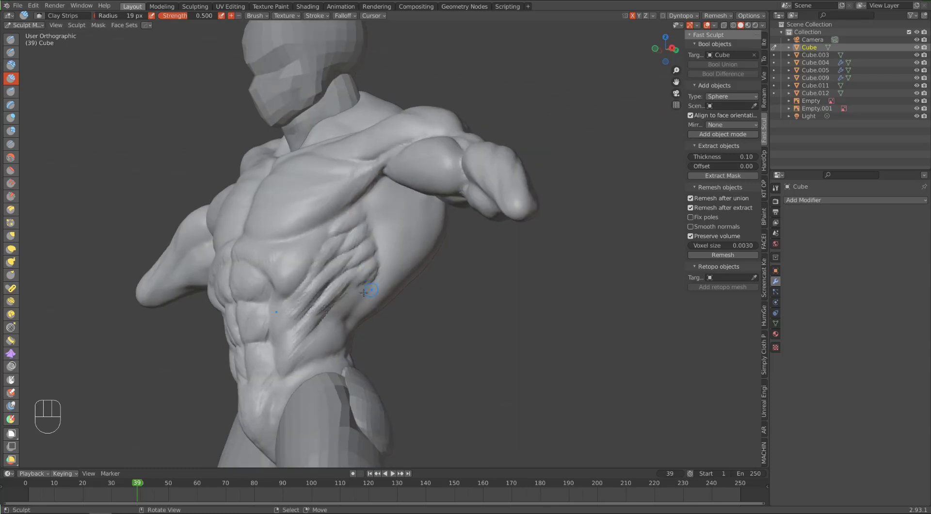
Step: Enlarge the Clay Strips brush and build up the oblique muscles running from the ribs to the waist
key("bracketright")
key("bracketright")
key("bracketright")
key("bracketright")
key("bracketright")
left_click_drag(341, 308, 295, 354)
mouse_move(394, 311)
middle_mouse_down("alt")
mouse_move(324, 316)
mouse_move(340, 324)
middle_mouse_up("alt")
left_click_drag(310, 349, 277, 374)
left_click_drag(328, 311, 295, 324)
middle_click_drag(322, 274, 386, 277, "alt")
left_click_drag(332, 299, 311, 319)
Step: Try flattening the obliques and ribs with the Flatten/Contrast brush at a 35 px radius and undo the strokes
left_click(11, 171)
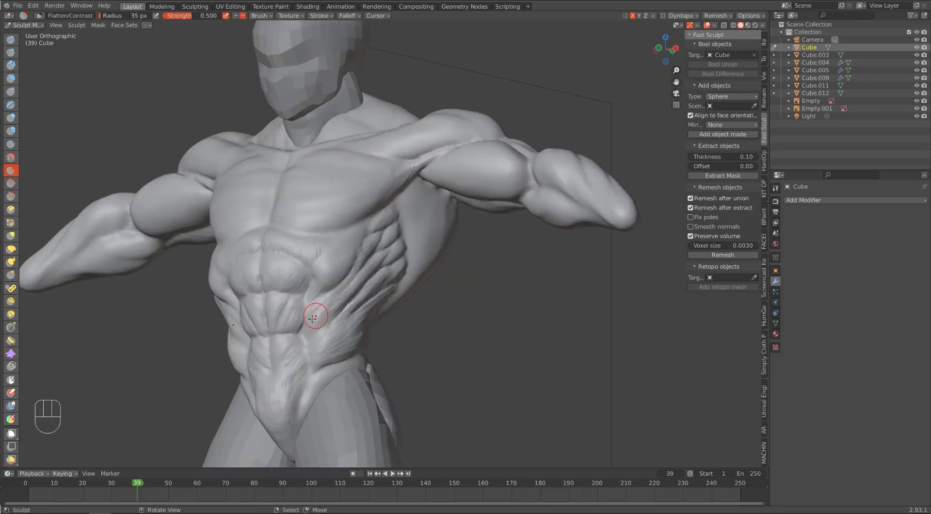
left_click_drag(351, 291, 336, 302)
middle_click_drag(388, 286, 324, 290)
left_click_drag(330, 291, 305, 315)
middle_click_drag(311, 301, 388, 310)
key("ctrl+z")
key("ctrl+z")
key("ctrl+z")
key("ctrl+z")
key("ctrl+z")
key("ctrl+z")
key("ctrl+z")
key("ctrl+z")
key("ctrl+z")
key("ctrl+z")
key("ctrl+z")
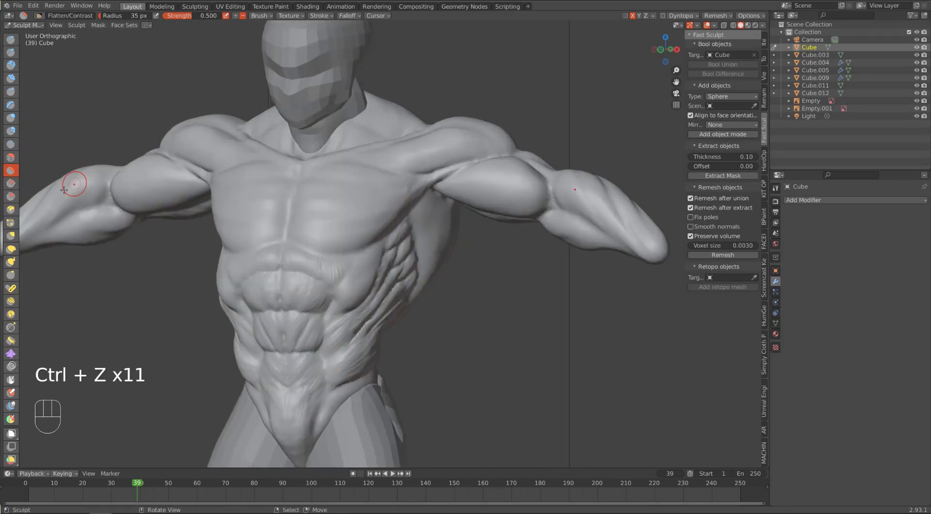
Step: Plane the upper abdomen with the Scrape/Peaks brush at a reduced radius and undo the last strokes
left_click(11, 196)
key("bracketleft")
key("bracketleft")
key("bracketleft")
key("bracketleft")
left_click_drag(312, 265, 294, 259)
middle_click_drag(301, 272, 335, 255)
key("bracketleft")
key("bracketleft")
mouse_move(340, 238)
left_mouse_down()
mouse_move(325, 247)
mouse_move(351, 249)
mouse_move(322, 291)
left_mouse_up()
key("ctrl+z")
key("ctrl+z")
Step: Scrape the upper abdominal segments and the rib arch with Scrape/Peaks down to a 36 px radius
key("bracketleft")
key("bracketleft")
mouse_move(322, 288)
middle_mouse_down("alt")
mouse_move(257, 282)
mouse_move(329, 261)
middle_mouse_up("alt")
key("bracketleft")
key("bracketleft")
key("bracketleft")
left_click_drag(332, 259, 335, 274)
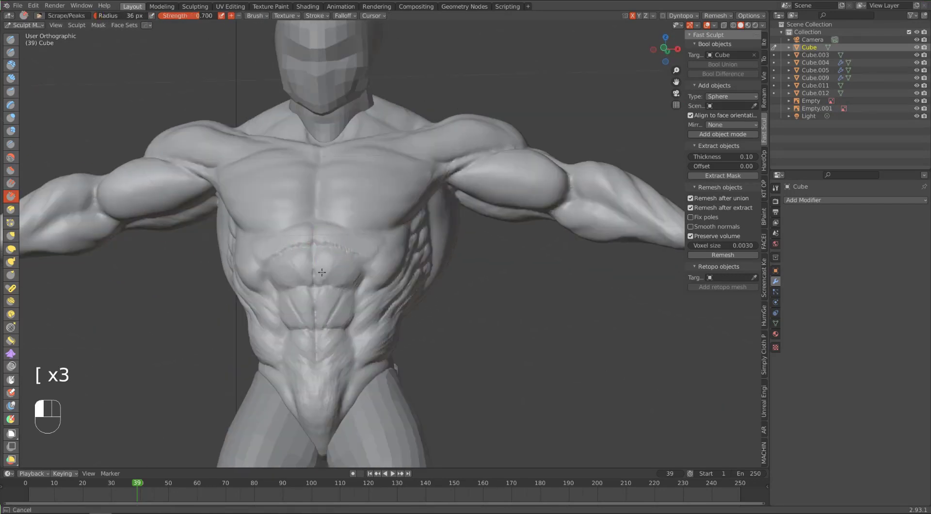
Step: Scrape the middle and lower abdominals down to the pelvis with Scrape/Peaks at a 45 px radius
middle_click_drag(331, 313, 326, 303)
key("bracketright")
key("bracketright")
key("bracketright")
key("bracketright")
key("bracketright")
mouse_move(327, 307)
left_mouse_down()
mouse_move(333, 334)
mouse_move(316, 370)
left_mouse_up()
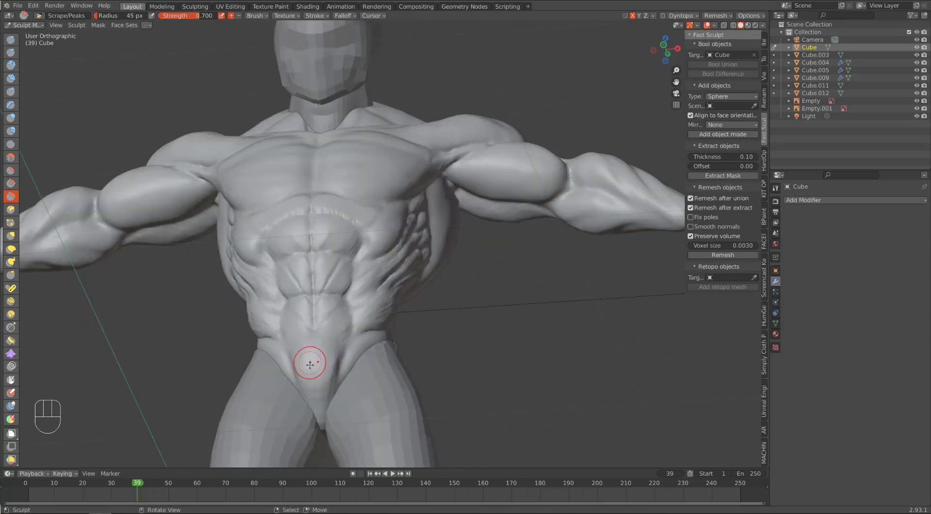
Step: Try further Scrape/Peaks strokes on the abdomen and flank and undo them
middle_click_drag(330, 344, 298, 322)
left_click_drag(329, 298, 335, 306)
key("ctrl+z")
middle_click_drag(358, 298, 341, 248)
key("ctrl+z")
key("ctrl+z")
key("ctrl+z")
key("ctrl+z")
Step: Sharpen the planes of the serratus ridges with Scrape/Peaks at a 23 px radius
key("bracketleft")
key("bracketleft")
key("bracketleft")
key("bracketleft")
key("bracketleft")
key("bracketleft")
key("bracketleft")
key("bracketright")
key("bracketright")
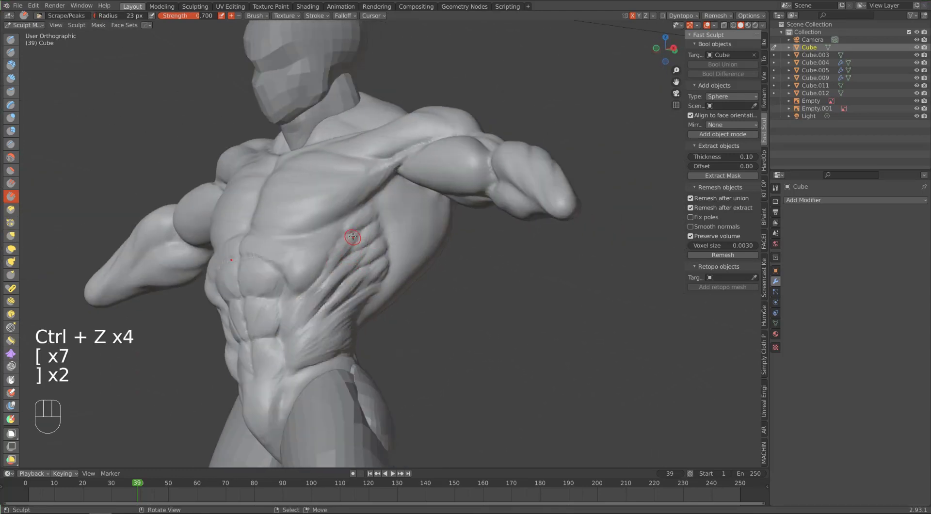
middle_click_drag(367, 294, 359, 262)
Step: Refine the planes of the flank, ribs and abdomen with Scrape/Peaks at a 70 px radius
key("bracketright")
key("bracketright")
key("bracketright")
key("bracketright")
key("bracketright")
key("bracketright")
left_click_drag(361, 250, 305, 294, "shift")
middle_click_drag(291, 296, 358, 298)
left_click_drag(332, 301, 330, 310, "shift")
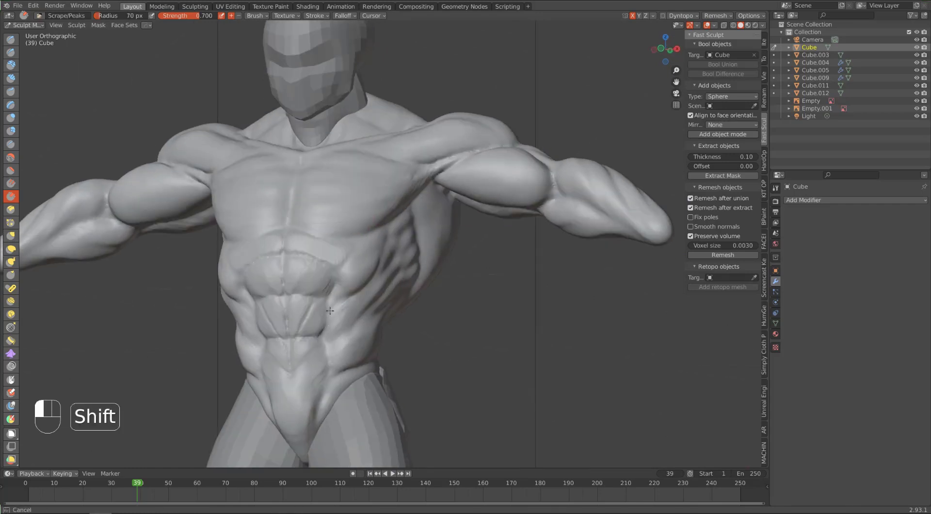
left_click_drag(305, 401, 312, 415, "shift")
Step: Reshape the armpit where arm and chest meet with Grab, and fill it with Clay Strips at a 30 px radius
mouse_move(456, 143)
middle_mouse_down("alt")
mouse_move(437, 139)
mouse_move(395, 162)
middle_mouse_up("alt")
key("g")
left_click_drag(405, 181, 421, 185)
mouse_move(418, 188)
middle_mouse_down("alt")
mouse_move(424, 166)
mouse_move(334, 210)
mouse_move(457, 189)
mouse_move(430, 195)
middle_mouse_up("alt")
key("c")
left_click_drag(442, 159, 429, 169)
Step: Adjust the torso's side silhouette with Grab at a 74 px radius and save the file
mouse_move(431, 199)
middle_mouse_down()
mouse_move(447, 173)
mouse_move(494, 162)
mouse_move(524, 191)
mouse_move(495, 164)
mouse_move(530, 252)
mouse_move(272, 324)
middle_mouse_up()
key("ctrl+s")
middle_click_drag(278, 385, 281, 381, "alt")
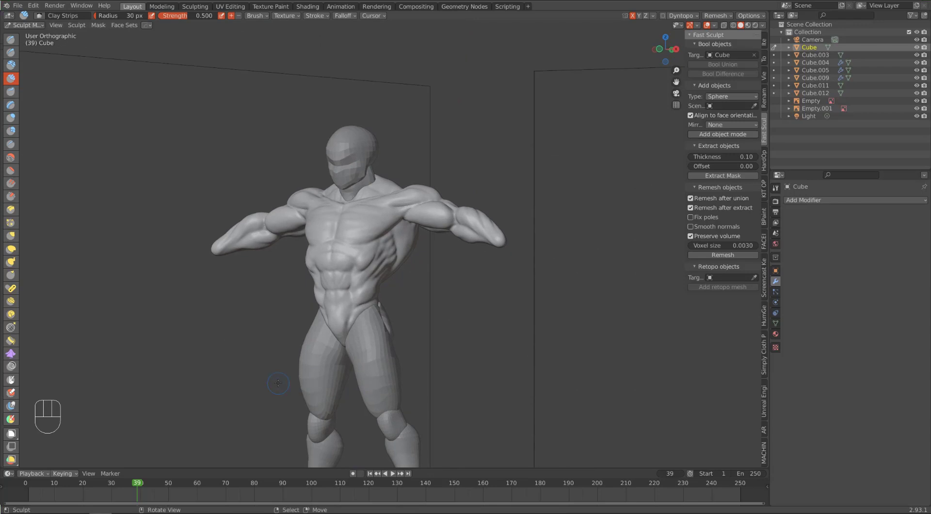
key("g")
middle_click_drag(305, 276, 327, 277, "alt")
key("ctrl+s")
Step: Switch sculpting from the torso to the thighs object
middle_click_drag(246, 326, 219, 320)
scroll(278, 133, "up", 2)
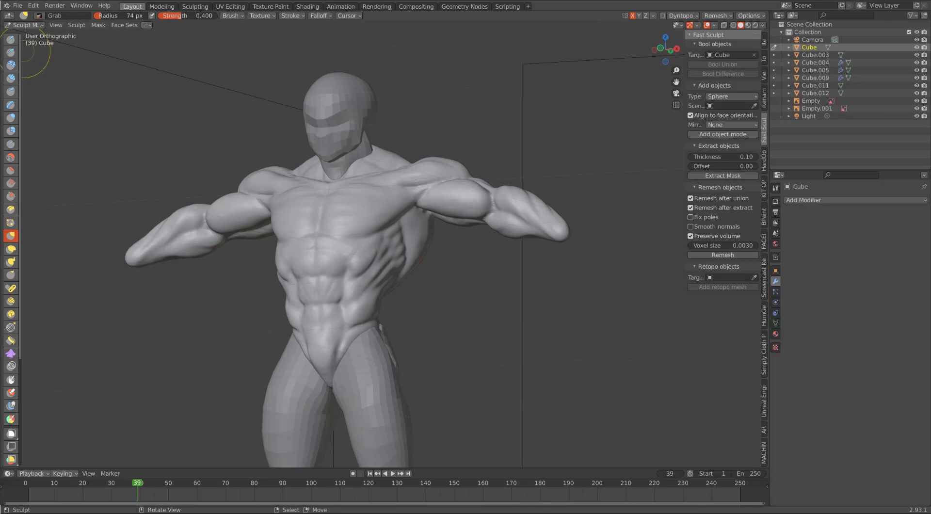
middle_click_drag(308, 269, 308, 315)
left_click(764, 59)
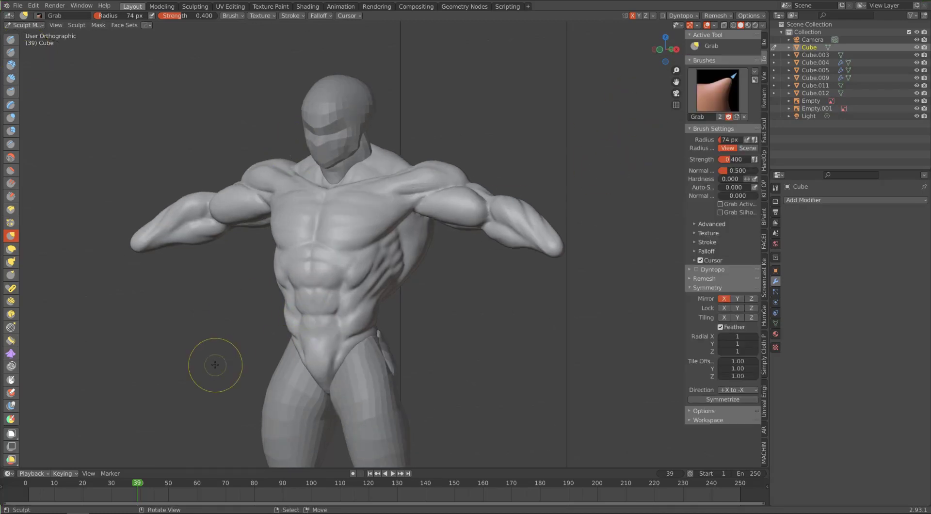
middle_click_drag(369, 377, 363, 184, "shift")
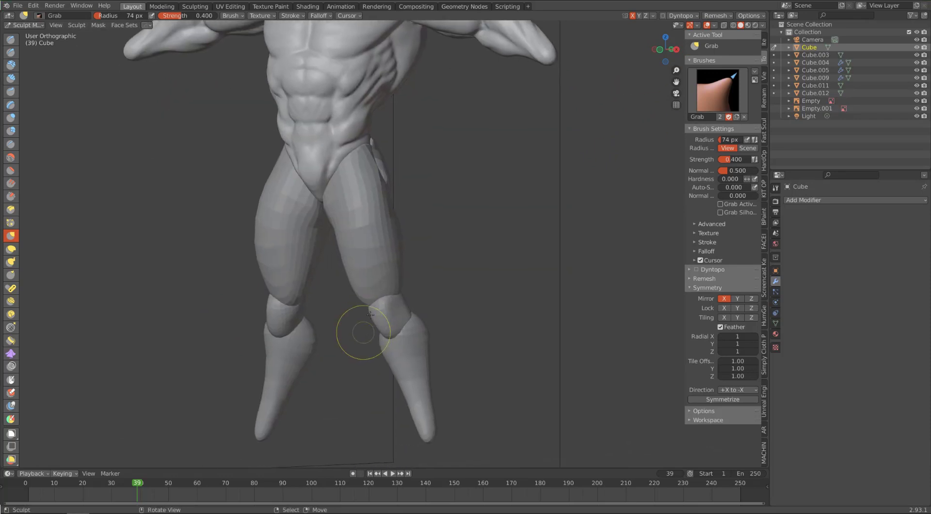
key("d")
Step: Try to remesh the thighs and undo it
left_click(717, 16)
left_click(718, 90)
key("ctrl+z")
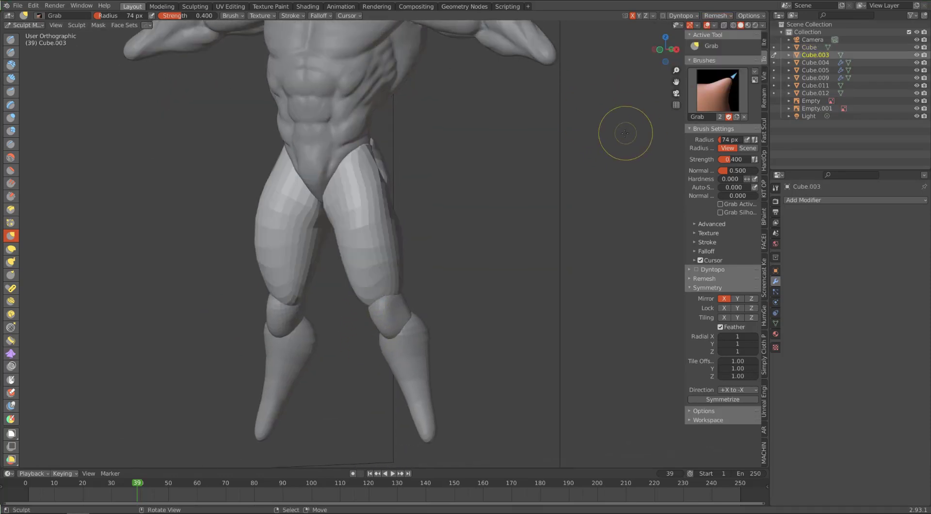
left_click(718, 16)
Step: Apply the thigh object's transform in Object Mode, remesh it at a voxel size of 0.0010, and return to Sculpt Mode
key("ctrl+Tab")
right_click(305, 257)
key("ctrl+a")
left_click(307, 275)
left_click(765, 118)
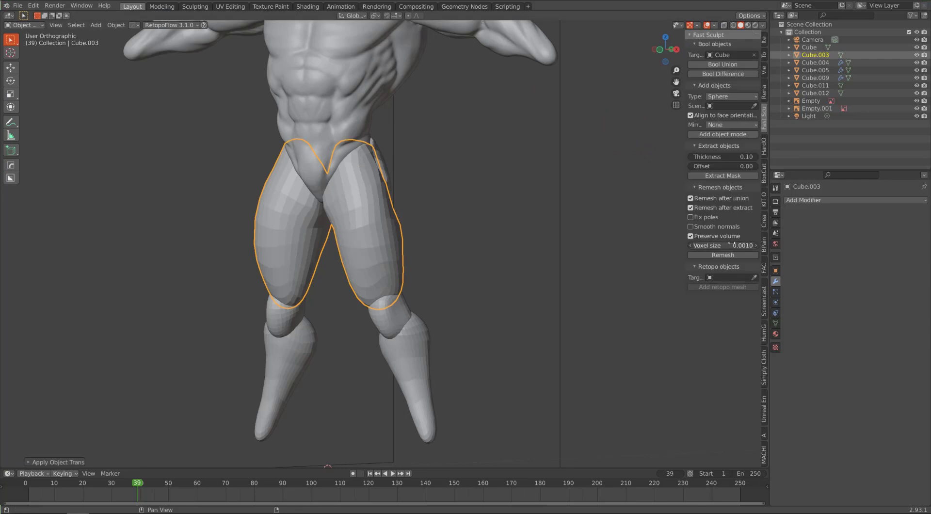
left_click(723, 255)
scroll(410, 285, "up", 12)
scroll(410, 285, "down", 12)
key("ctrl+Tab")
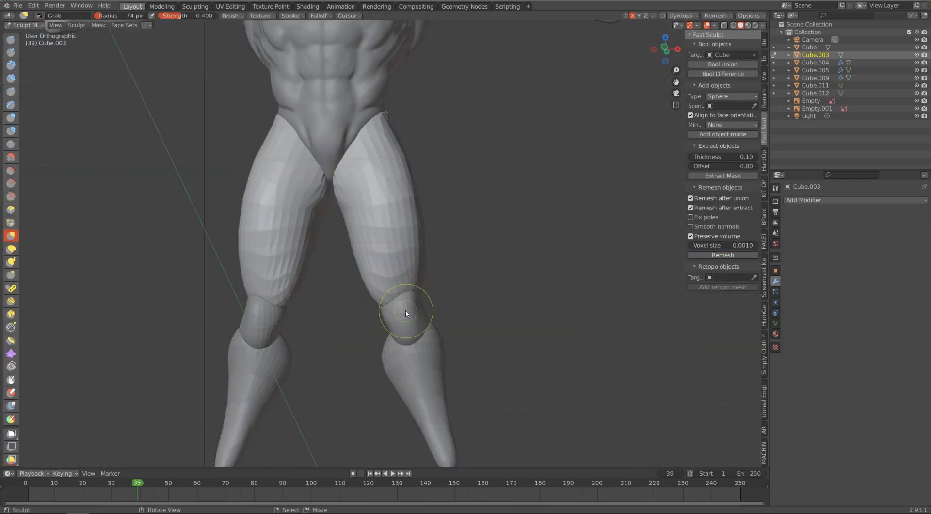
Step: Carve the quadriceps borders with Draw Sharp at 23 px and build up the front and inner thighs with Clay Strips at 48 px
key("1")
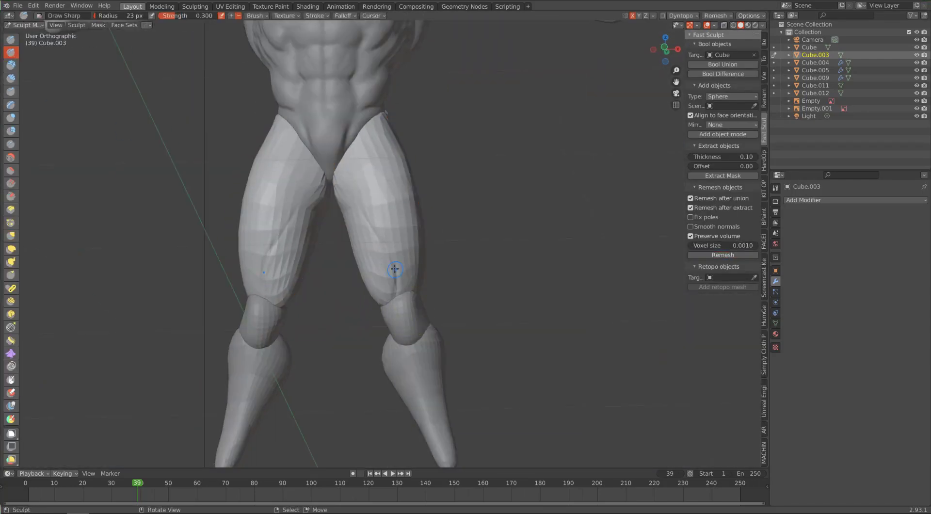
mouse_move(405, 187)
middle_mouse_down()
mouse_move(390, 177)
mouse_move(436, 204)
mouse_move(376, 241)
mouse_move(328, 156)
mouse_move(380, 183)
mouse_move(275, 258)
mouse_move(286, 235)
mouse_move(311, 223)
mouse_move(307, 189)
mouse_move(260, 293)
middle_mouse_up()
key("c")
mouse_move(273, 221)
middle_mouse_down()
mouse_move(301, 323)
mouse_move(291, 208)
mouse_move(381, 181)
middle_mouse_up()
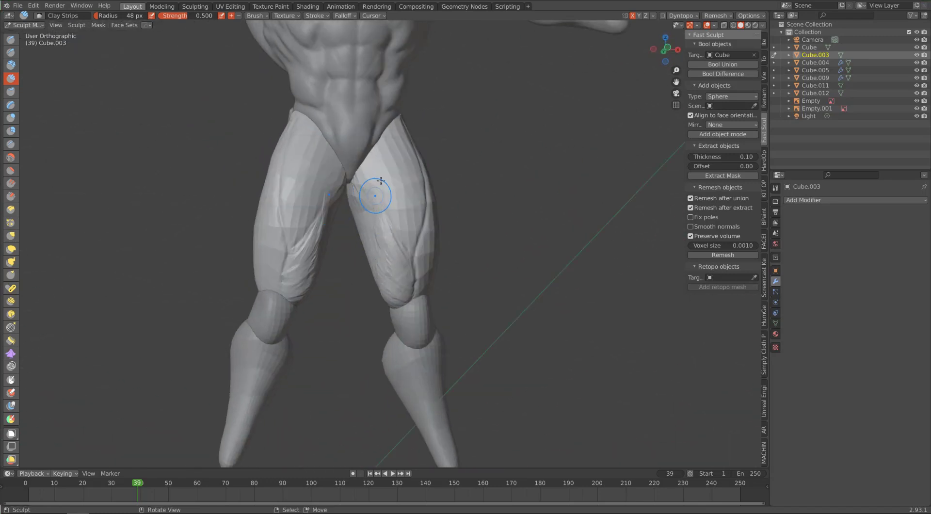
middle_click_drag(395, 141, 371, 141)
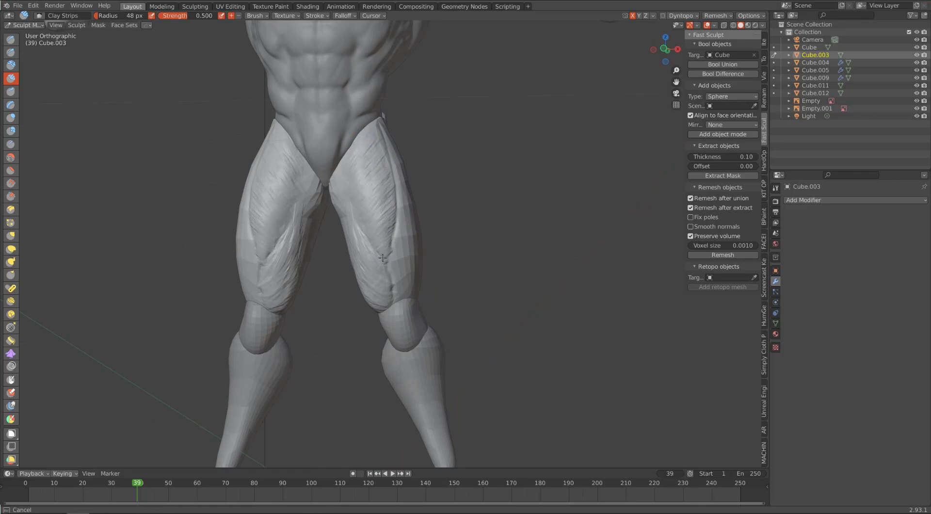
middle_click_drag(383, 258, 368, 232)
mouse_move(356, 170)
left_mouse_down()
mouse_move(334, 143)
mouse_move(346, 177)
left_mouse_up()
mouse_move(428, 219)
middle_mouse_down()
mouse_move(395, 212)
mouse_move(389, 249)
middle_mouse_up()
Step: Reshape the thigh above the knee with Elastic Deform at 86 px and build up the outer thigh with Clay Strips at 48 px
left_click(10, 248)
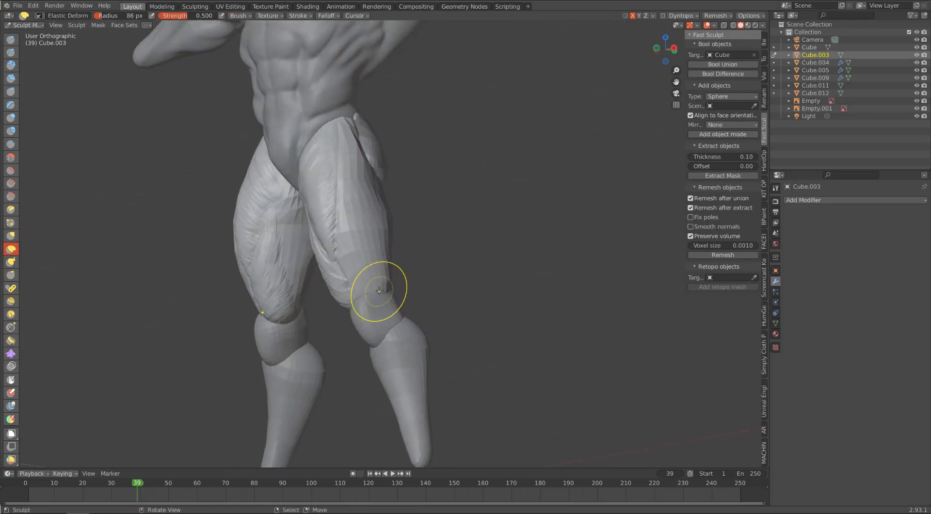
left_click_drag(341, 315, 350, 307)
mouse_move(377, 212)
middle_mouse_down()
mouse_move(405, 224)
mouse_move(362, 284)
mouse_move(394, 269)
mouse_move(415, 276)
mouse_move(224, 220)
mouse_move(201, 199)
mouse_move(225, 214)
mouse_move(314, 219)
mouse_move(267, 228)
middle_mouse_up()
key("c")
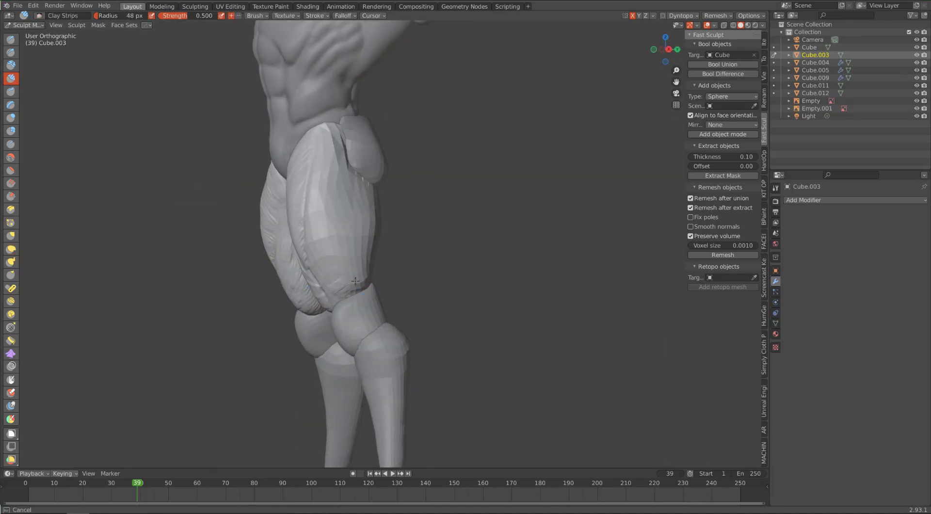
mouse_move(355, 280)
middle_mouse_down()
mouse_move(376, 270)
mouse_move(350, 281)
middle_mouse_up()
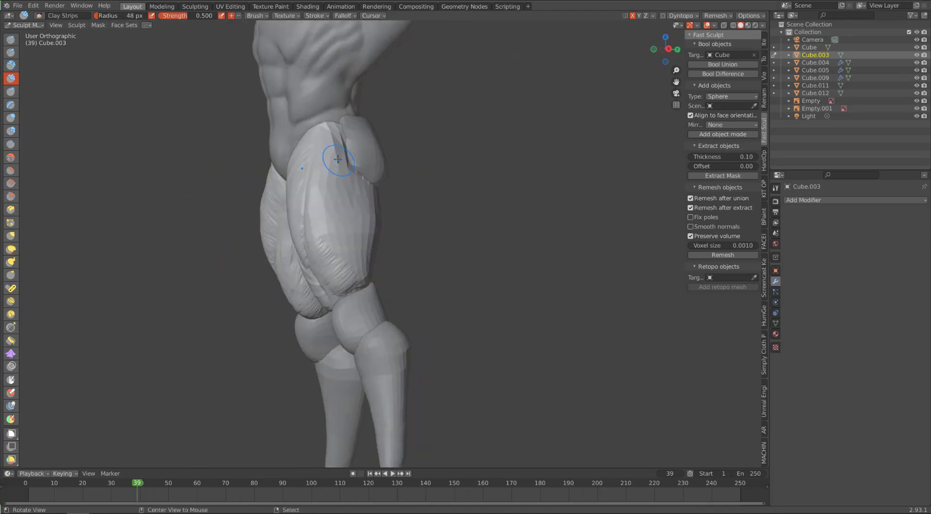
left_click_drag(338, 159, 331, 183, "alt")
Step: Carve the muscle borders along the outer thigh from hip to knee with Draw Sharp at radii of 23 to 36 px
left_click(11, 53)
left_click_drag(264, 138, 323, 130, "alt")
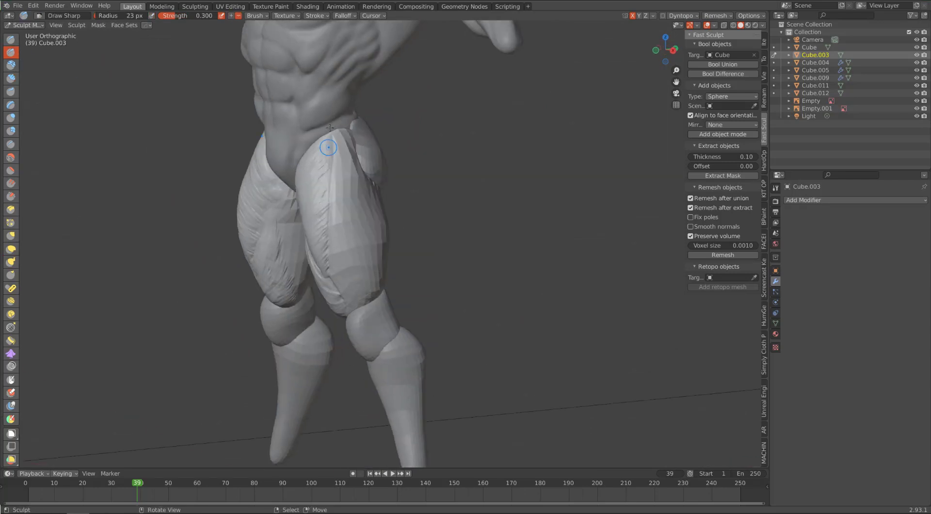
mouse_move(329, 128)
middle_mouse_down()
mouse_move(315, 141)
mouse_move(359, 220)
mouse_move(320, 155)
mouse_move(303, 158)
middle_mouse_up()
key("c")
left_click(11, 52)
middle_click_drag(252, 180, 291, 194)
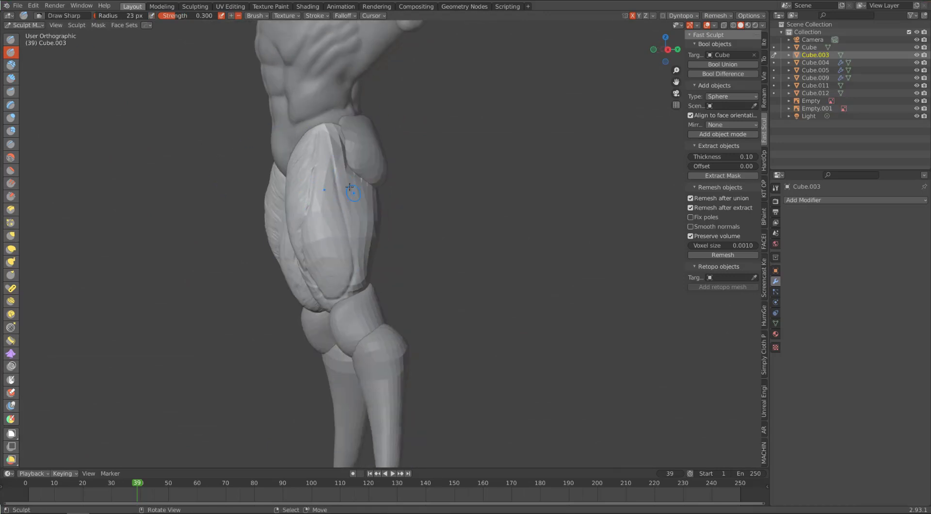
middle_click_drag(341, 151, 339, 177)
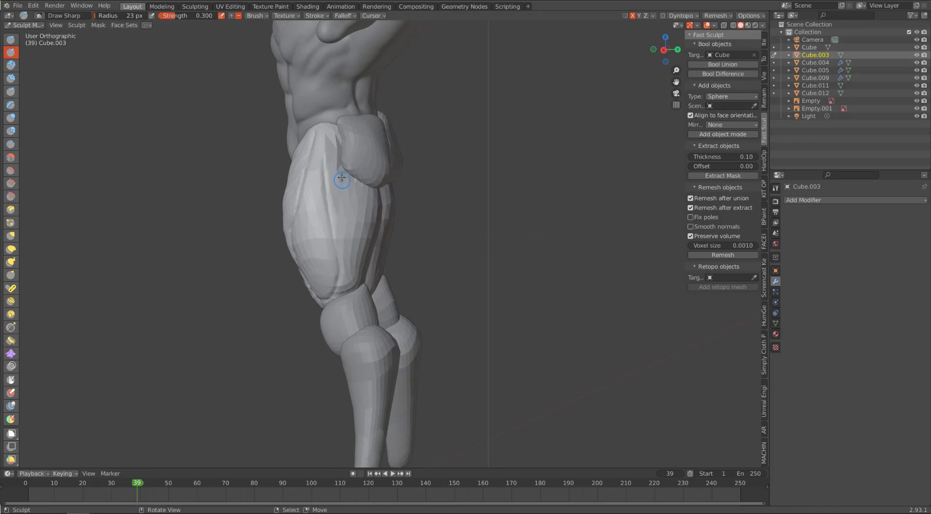
mouse_move(348, 250)
middle_mouse_down()
mouse_move(379, 260)
mouse_move(348, 268)
middle_mouse_up()
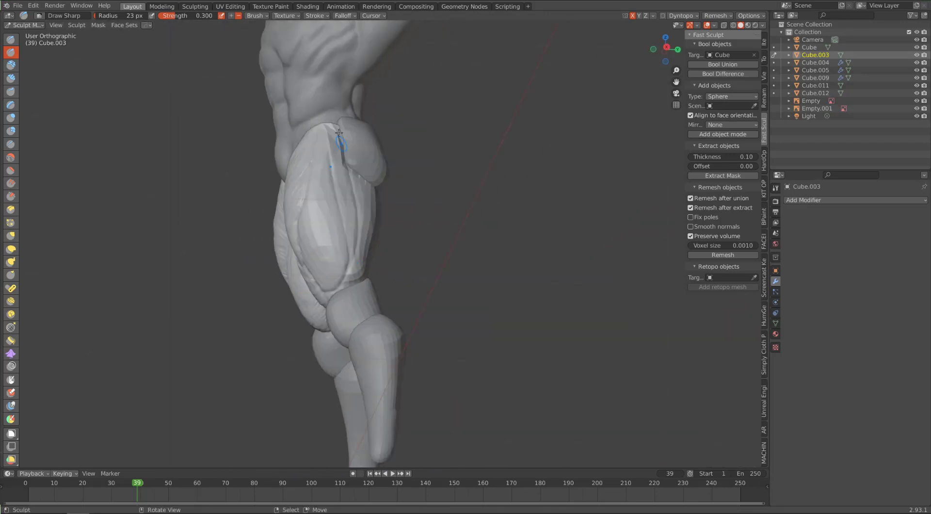
middle_click_drag(339, 132, 325, 148)
mouse_move(344, 271)
middle_mouse_down()
mouse_move(362, 280)
mouse_move(377, 214)
mouse_move(355, 224)
middle_mouse_up()
middle_click_drag(337, 184, 341, 320)
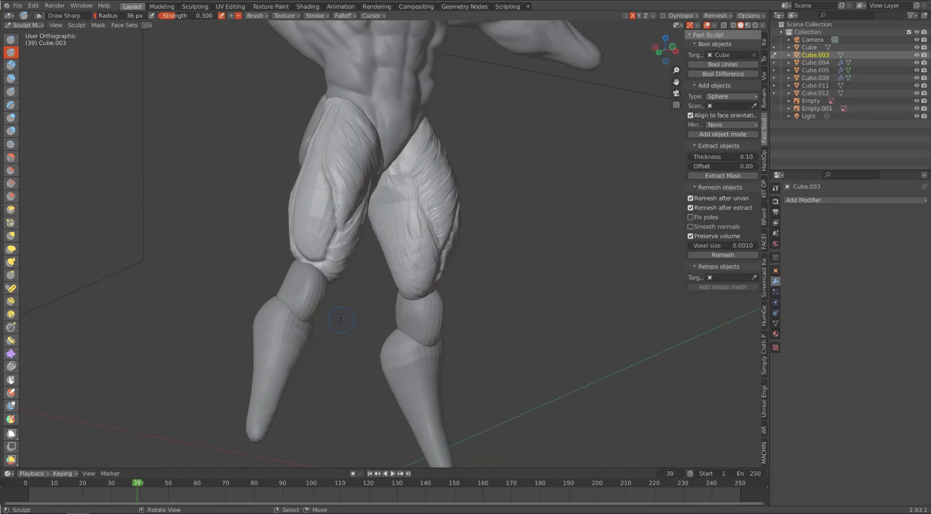
Step: Build up the outer quadriceps down to the knee with Clay Strips at a 41 px radius
middle_click_drag(337, 282, 187, 281)
key("c")
left_click_drag(339, 253, 318, 279)
middle_click_drag(308, 279, 338, 282)
middle_click_drag(331, 210, 320, 269)
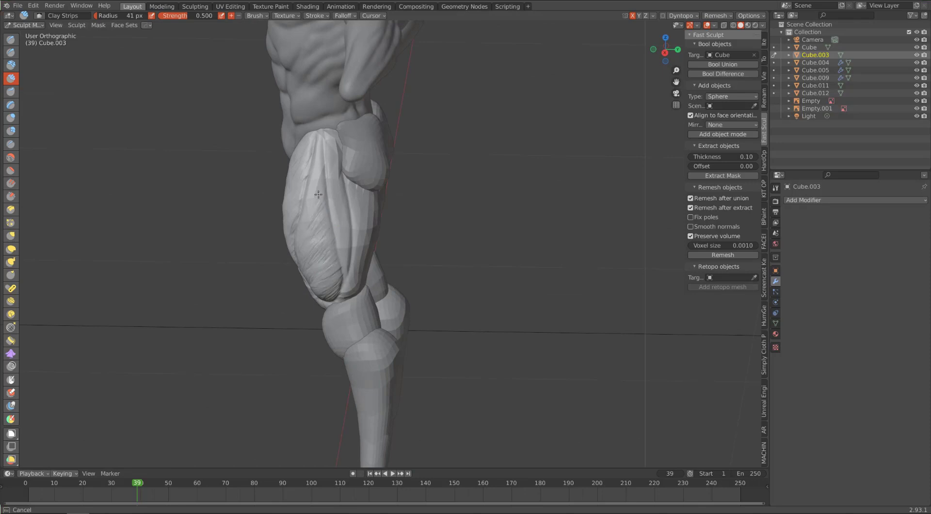
left_click_drag(331, 250, 318, 272)
mouse_move(320, 261)
middle_mouse_down()
mouse_move(383, 194)
mouse_move(407, 272)
mouse_move(426, 266)
middle_mouse_up()
Step: Deepen the grooves between the outer thigh muscles from the hip to the knee
key("shift+c")
middle_click_drag(397, 194, 347, 187)
left_click_drag(351, 145, 345, 121)
middle_click_drag(346, 254, 322, 191)
key("2")
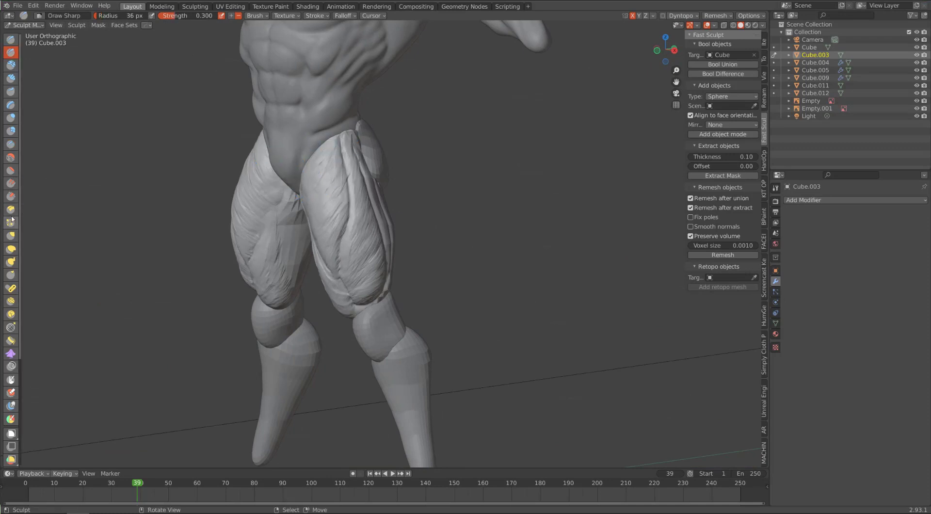
Step: Scrape the front thigh muscles with Multi-plane Scrape, reducing the radius from 92 to 28 px
scroll(340, 156, "down", 1)
key("3")
middle_click_drag(349, 228, 333, 208)
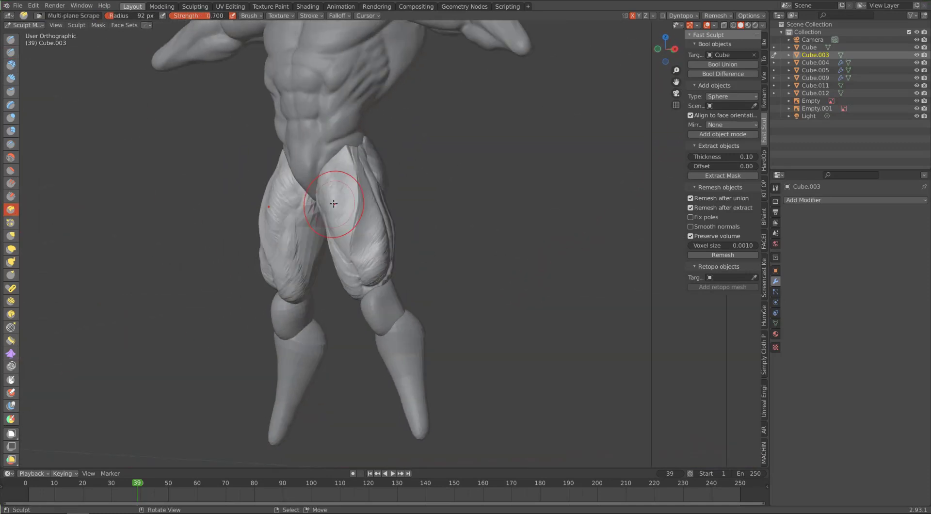
left_click_drag(359, 199, 357, 168)
mouse_move(358, 185)
middle_mouse_down()
mouse_move(339, 187)
mouse_move(376, 158)
middle_mouse_up()
key("f")
left_click(364, 158)
left_click_drag(349, 254, 350, 262)
mouse_move(350, 243)
middle_mouse_down()
mouse_move(378, 233)
mouse_move(351, 228)
middle_mouse_up()
key("f")
left_click(357, 170)
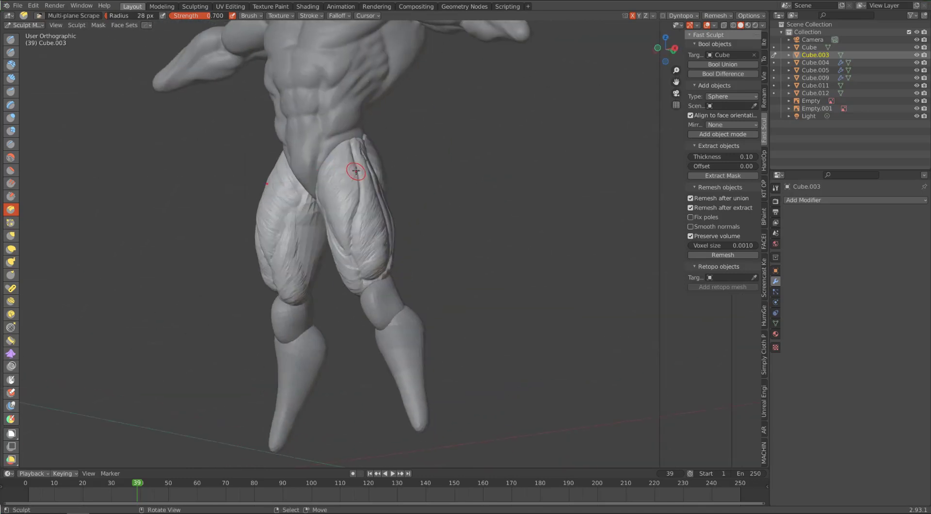
Step: Set the scrape strength to 1.000, enable Stabilize Stroke, and scrape along the front thigh at a 28 px radius
left_click(764, 58)
left_click_drag(729, 160, 742, 160)
left_click(695, 243)
left_click(694, 344)
left_click(701, 344)
middle_click_drag(369, 133, 334, 143)
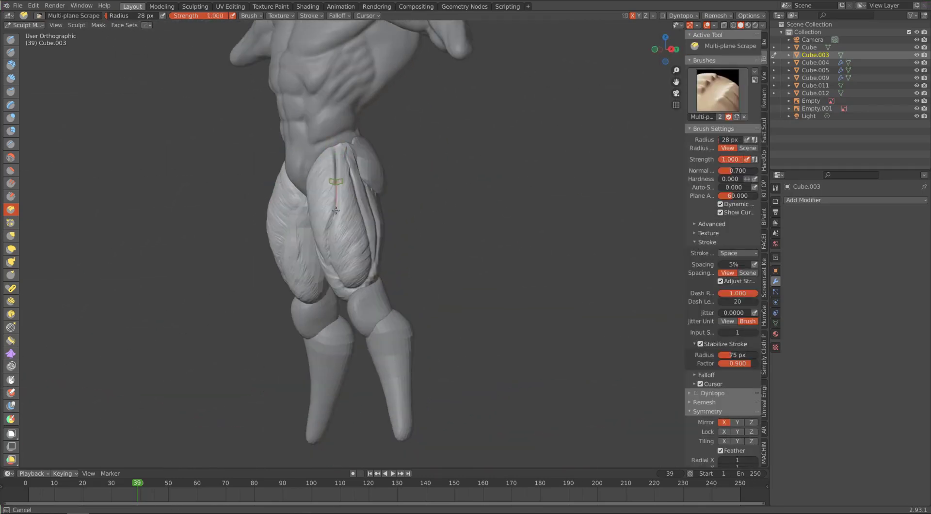
left_click_drag(328, 265, 329, 273)
mouse_move(330, 227)
middle_mouse_down()
mouse_move(346, 219)
mouse_move(348, 194)
middle_mouse_up()
Step: Flatten the upper front thigh with Multi-plane Scrape at a 101 px radius
key("f")
left_click(383, 174)
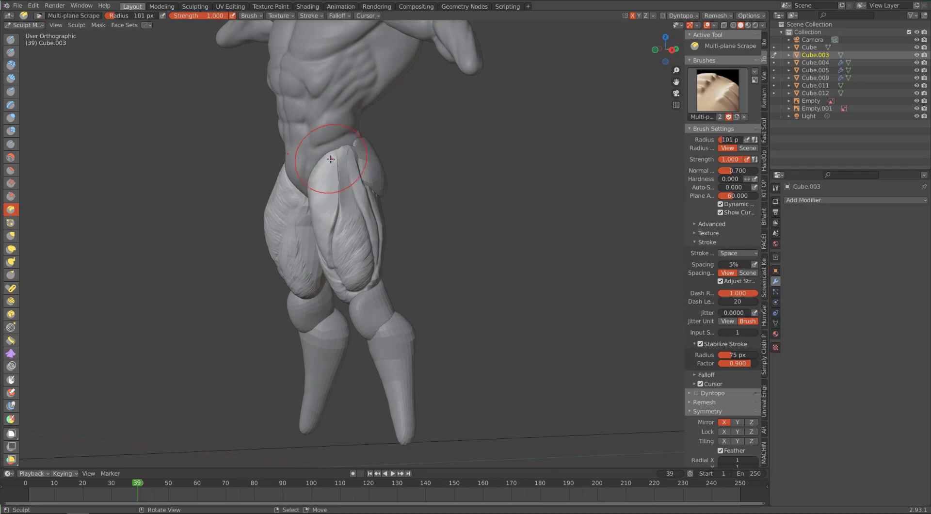
mouse_move(335, 163)
middle_mouse_down()
mouse_move(329, 185)
mouse_move(347, 186)
middle_mouse_up()
Step: Define the front and outer thigh planes with Multi-plane Scrape at a 28 px radius and 0.700 strength
key("f")
left_click(310, 188)
left_click_drag(738, 160, 730, 160)
middle_click_drag(356, 181, 324, 181)
left_click_drag(341, 151, 342, 186)
mouse_move(335, 236)
middle_mouse_down()
mouse_move(373, 200)
mouse_move(367, 169)
middle_mouse_up()
left_click_drag(403, 290, 404, 294)
middle_click_drag(364, 208, 385, 191)
left_click_drag(377, 163, 371, 199)
mouse_move(410, 179)
middle_mouse_down()
mouse_move(389, 190)
mouse_move(406, 178)
middle_mouse_up()
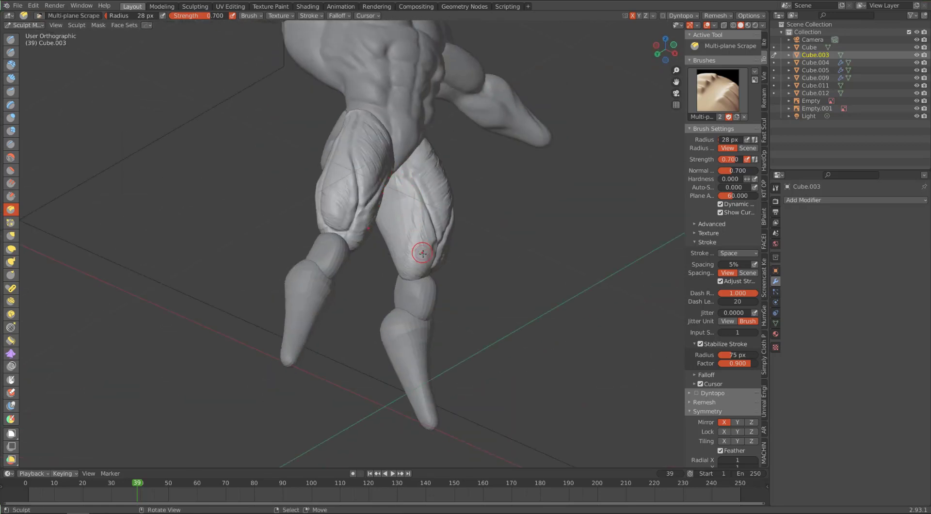
Step: Build up the inner thigh above the knee with Clay Strips at a 41 px radius
mouse_move(396, 281)
middle_mouse_down()
mouse_move(388, 262)
mouse_move(415, 236)
middle_mouse_up()
key("c")
left_click_drag(427, 236, 423, 260)
middle_click_drag(388, 233, 439, 196)
Step: Smooth and fill out the front thigh muscles with Clay Strips at a 67 px radius
key("f")
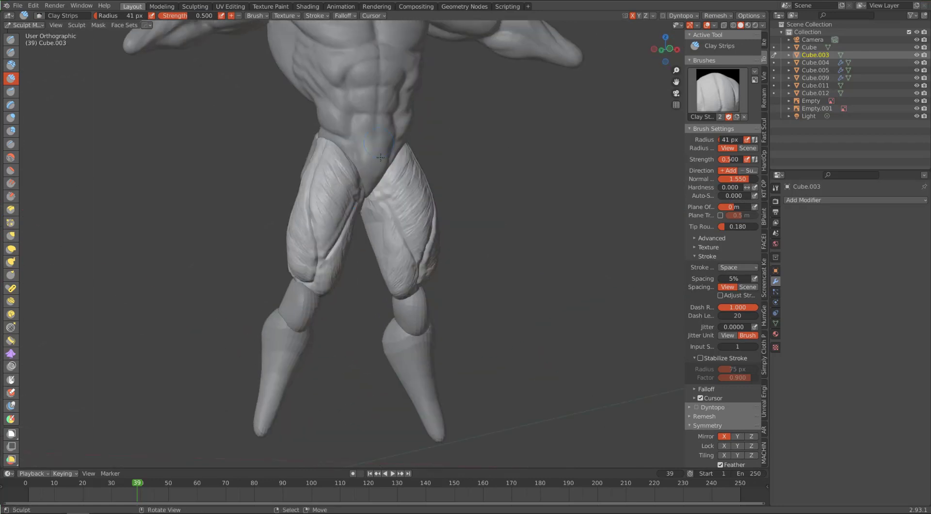
middle_click_drag(359, 194, 393, 179)
left_click_drag(344, 144, 342, 150)
middle_click_drag(334, 239, 384, 222)
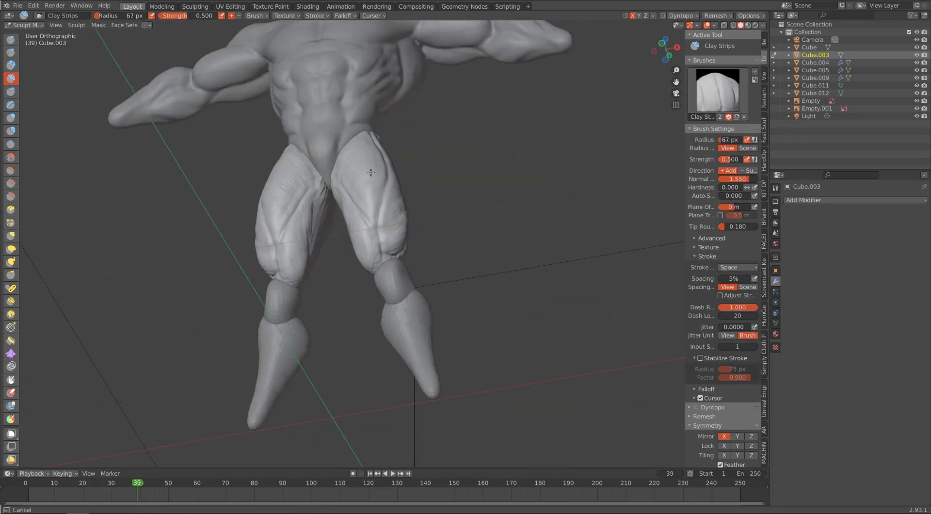
mouse_move(371, 172)
middle_mouse_down()
mouse_move(301, 203)
mouse_move(349, 218)
mouse_move(282, 242)
mouse_move(219, 167)
middle_mouse_up()
middle_click_drag(349, 249, 371, 239)
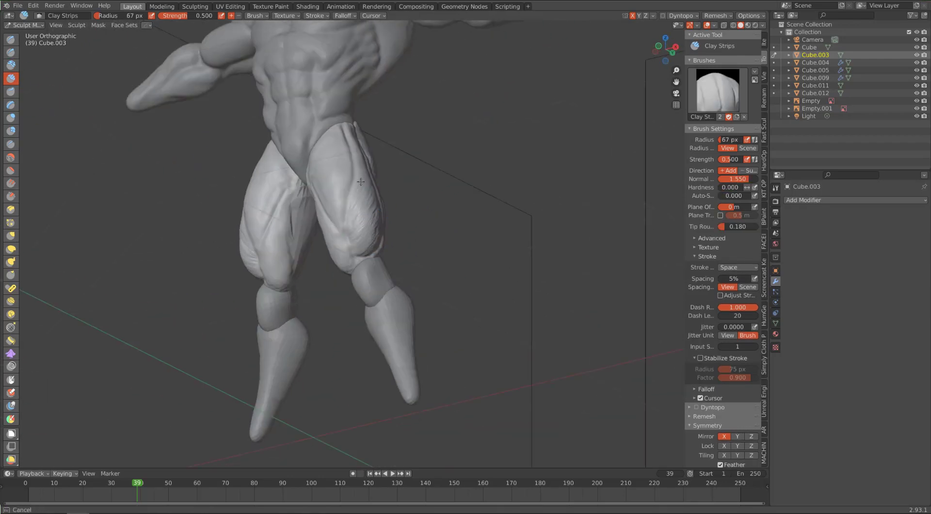
mouse_move(361, 181)
middle_mouse_down()
mouse_move(316, 192)
mouse_move(342, 197)
mouse_move(380, 182)
mouse_move(340, 175)
mouse_move(358, 152)
middle_mouse_up()
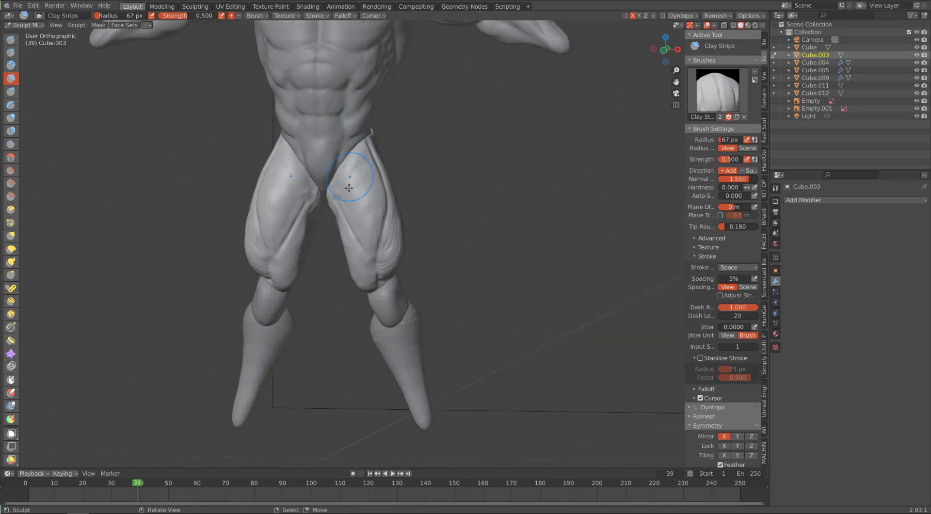
Step: Carve the groove between the front and inner thigh muscles with Draw Sharp at a 25 px radius
left_click(10, 52)
mouse_move(345, 192)
middle_mouse_down()
mouse_move(370, 187)
mouse_move(360, 197)
middle_mouse_up()
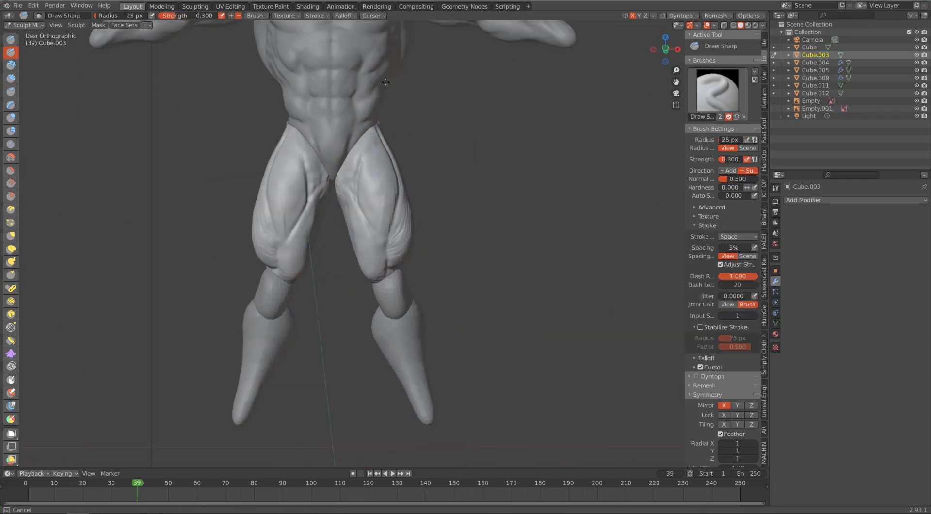
middle_click_drag(385, 82, 386, 141)
mouse_move(384, 217)
middle_mouse_down()
mouse_move(344, 231)
mouse_move(404, 142)
middle_mouse_up()
Step: Add volume to the inner thigh muscles with Clay Strips at a 48 px radius
key("c")
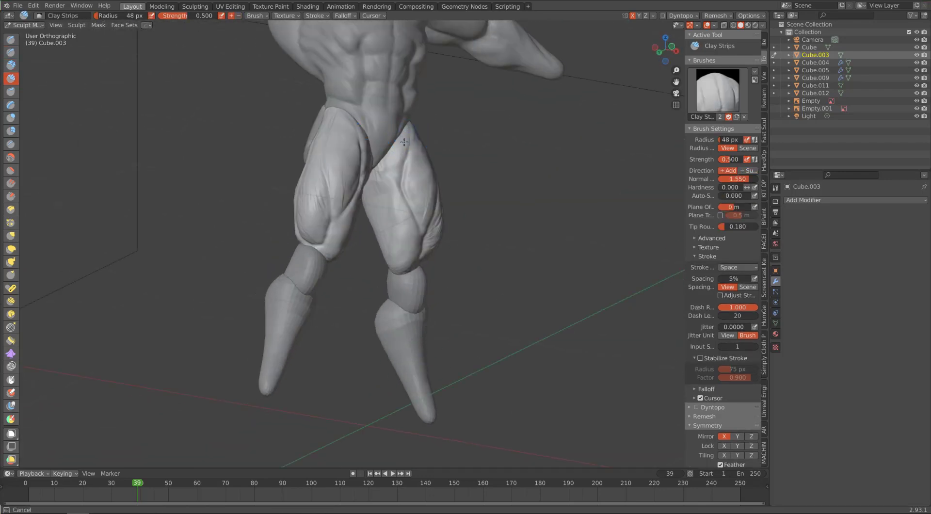
middle_click_drag(405, 209, 426, 213)
middle_click_drag(405, 260, 379, 125)
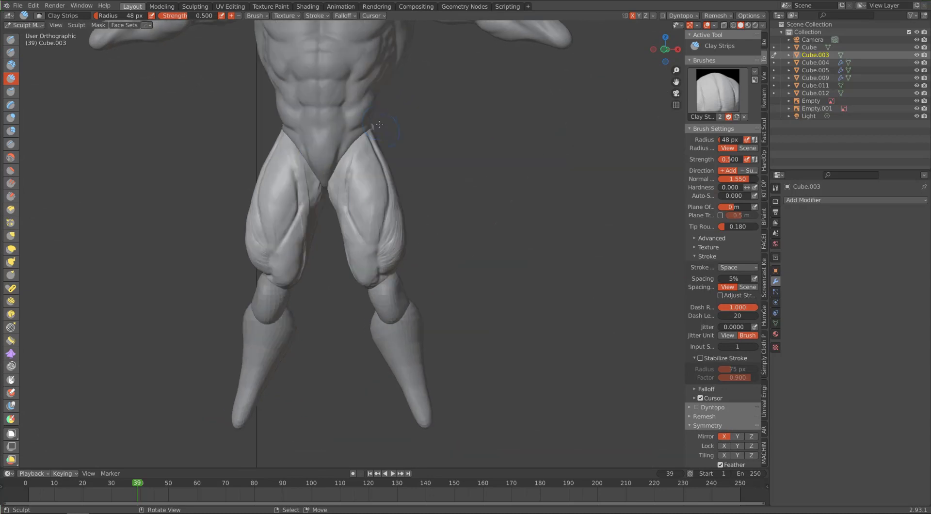
Step: Build up the central quadriceps and lower thigh with Clay Strips, reducing the radius to 38 px
mouse_move(379, 124)
left_mouse_down()
mouse_move(358, 169)
mouse_move(379, 168)
mouse_move(375, 243)
left_mouse_up()
key("bracketleft")
key("bracketleft")
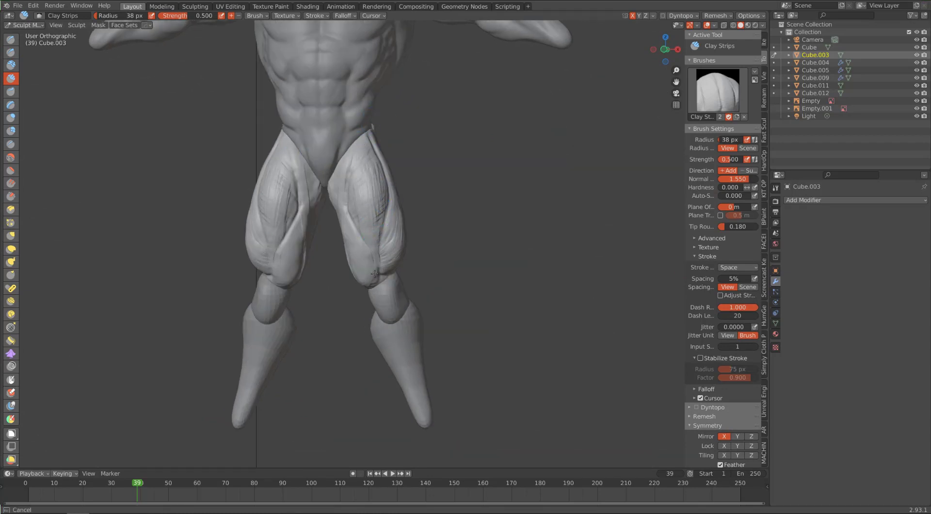
middle_click_drag(362, 247, 345, 273)
mouse_move(315, 131)
left_mouse_down("alt")
mouse_move(339, 130)
mouse_move(242, 127)
mouse_move(345, 136)
left_mouse_up("alt")
left_click_drag(374, 164, 368, 176)
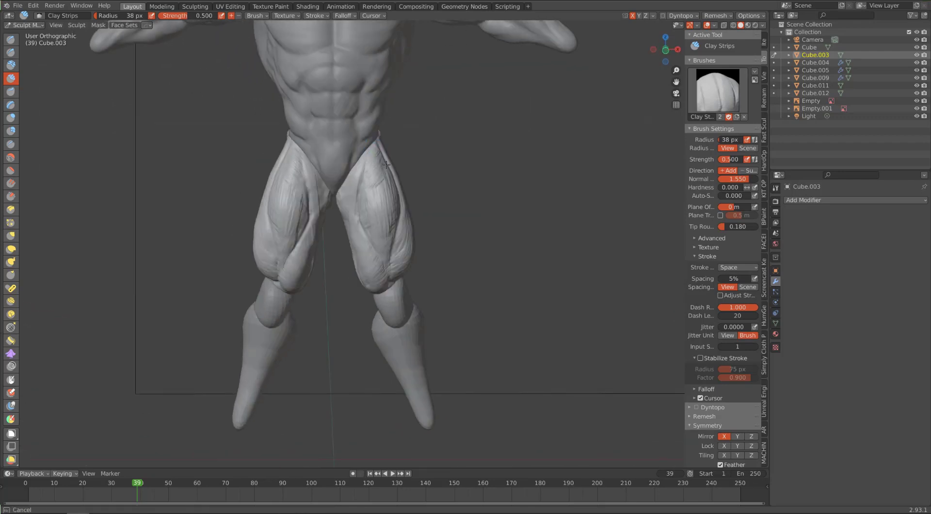
Step: Add the last Clay Strips strokes to the front and outer thigh muscles at a 38 px radius
mouse_move(386, 164)
middle_mouse_down()
mouse_move(398, 149)
mouse_move(383, 167)
mouse_move(391, 155)
middle_mouse_up()
mouse_move(384, 186)
middle_mouse_down()
mouse_move(401, 156)
mouse_move(389, 160)
mouse_move(421, 199)
middle_mouse_up()
left_click_drag(422, 199, 414, 277)
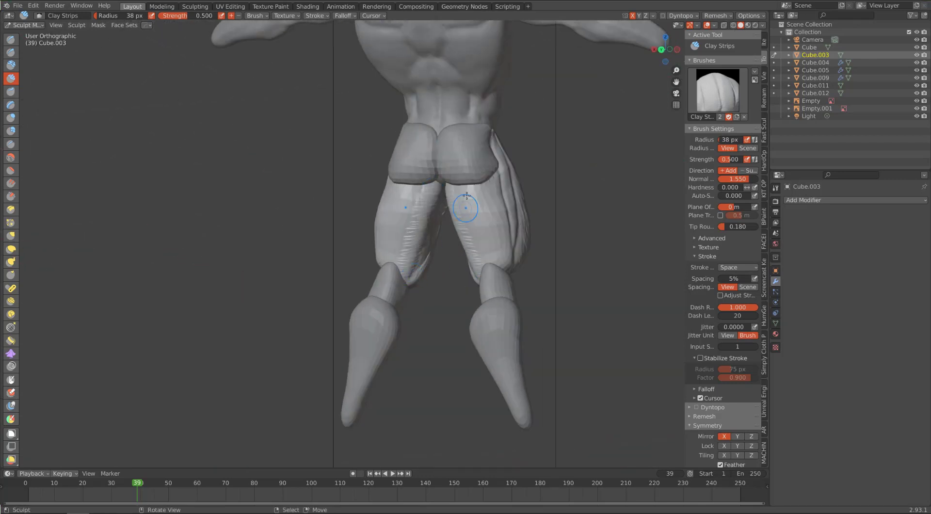
Step: Build up the inner and central hamstrings on the back of the thighs with Clay Strips at a 38 px radius
left_click_drag(463, 201, 467, 257)
middle_click_drag(410, 177, 431, 184)
mouse_move(420, 184)
left_mouse_down()
mouse_move(398, 224)
mouse_move(393, 263)
left_mouse_up()
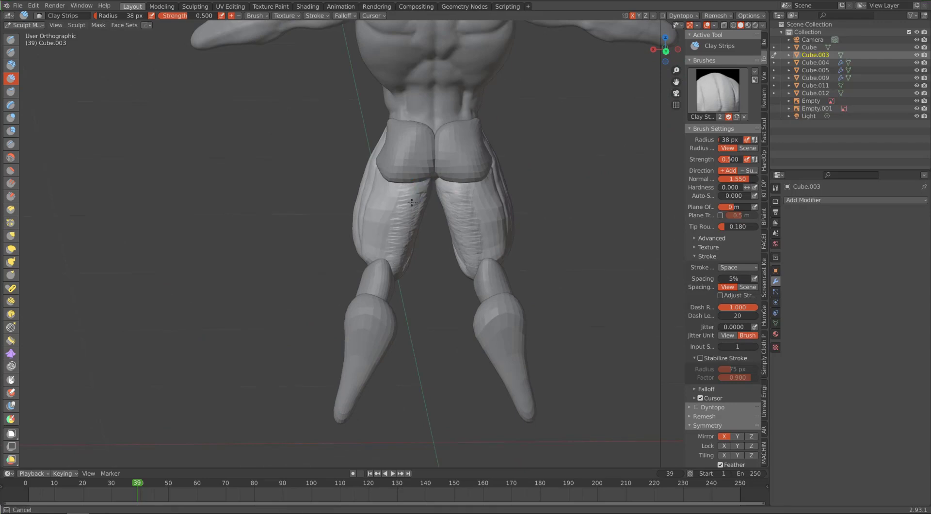
left_click_drag(412, 202, 401, 240)
middle_click_drag(427, 169, 396, 155)
left_click_drag(417, 194, 412, 274)
middle_click_drag(422, 190, 387, 235)
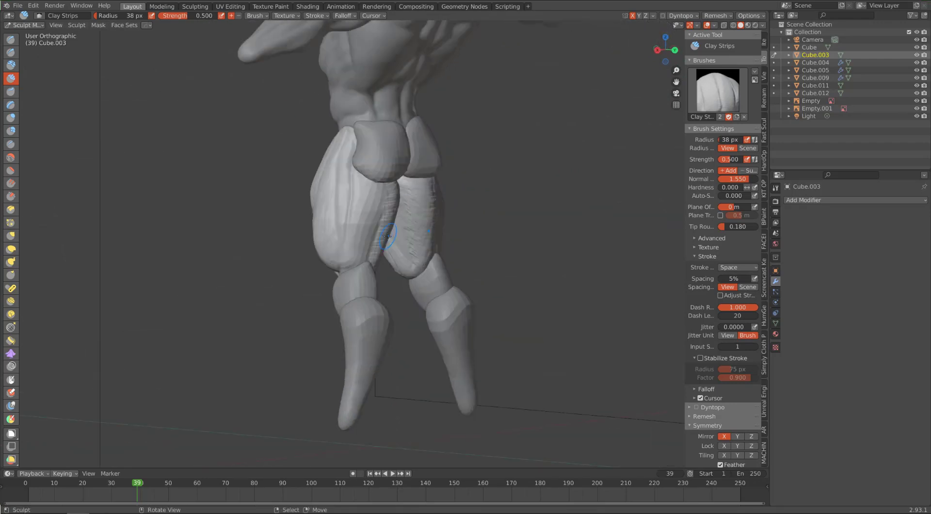
Step: Fill out the outer hamstrings from below the glutes down to the knees with Clay Strips
mouse_move(382, 194)
middle_mouse_down()
mouse_move(377, 199)
mouse_move(378, 182)
mouse_move(410, 214)
middle_mouse_up()
left_click_drag(376, 187, 353, 266)
left_click_drag(358, 234, 352, 257)
left_click_drag(364, 174, 357, 219)
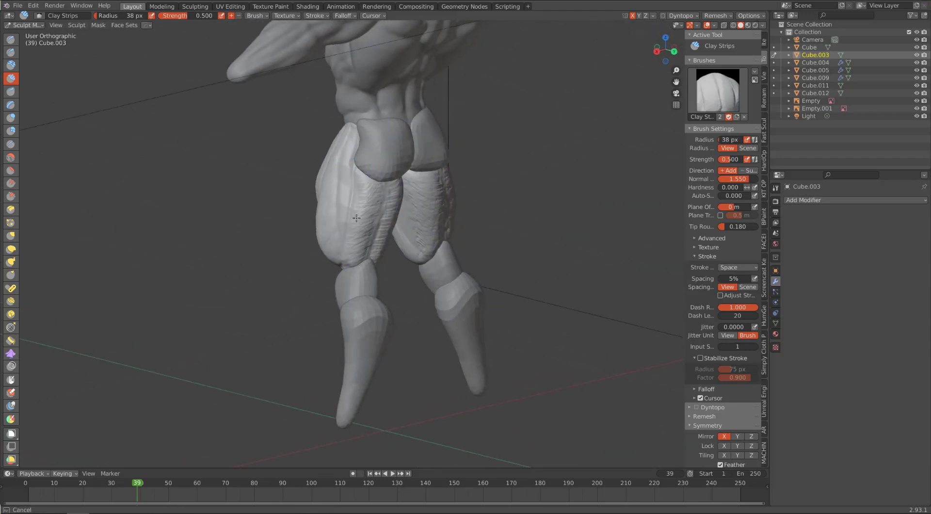
middle_click_drag(364, 258, 378, 189)
middle_click_drag(416, 161, 376, 237)
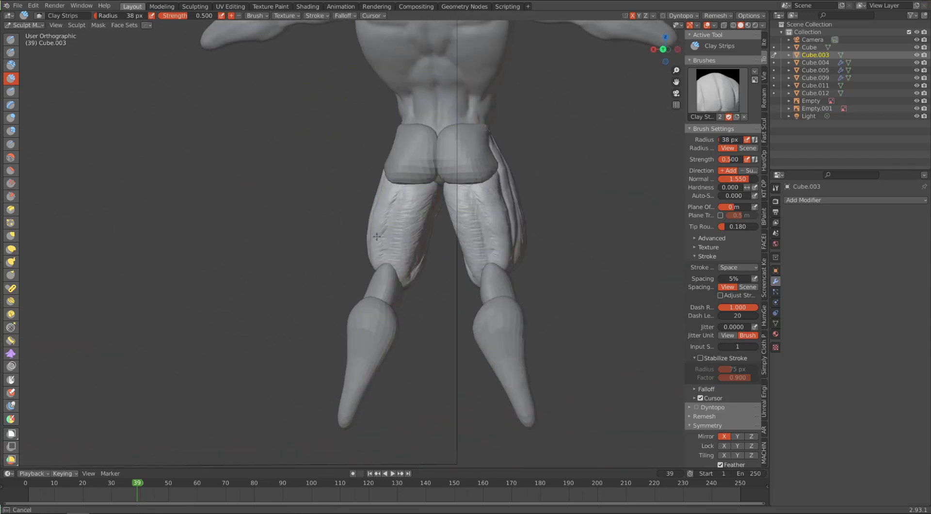
Step: Finish the outer hamstring volume with Clay Strips and carve the groove between the hamstrings with Draw Sharp at a 25 px radius
middle_click_drag(407, 174, 456, 180)
left_click_drag(372, 187, 354, 257)
mouse_move(359, 238)
middle_mouse_down()
mouse_move(397, 233)
mouse_move(291, 223)
middle_mouse_up()
left_click(10, 53)
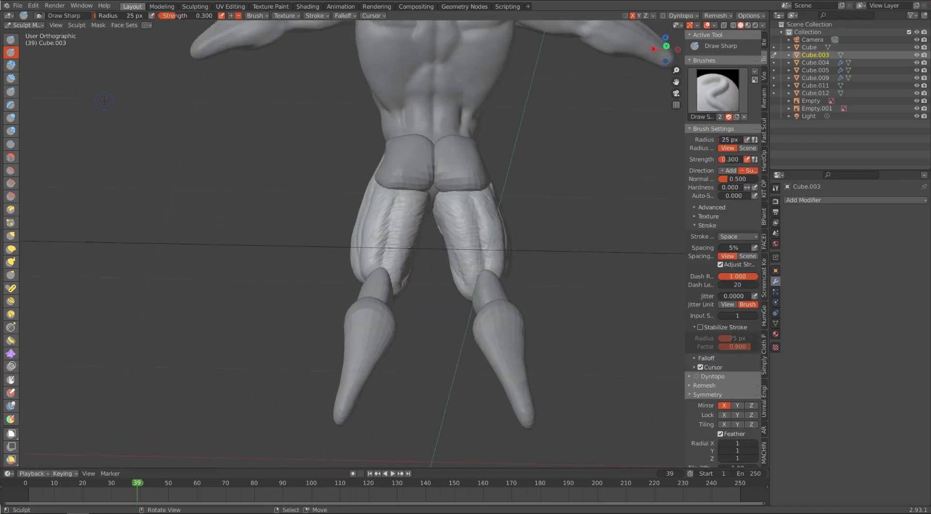
mouse_move(388, 252)
middle_mouse_down()
mouse_move(349, 139)
mouse_move(323, 200)
middle_mouse_up()
Step: Add muscle strands to the outer thigh and lower quadriceps with Clay Strips at a 38 px radius
key("c")
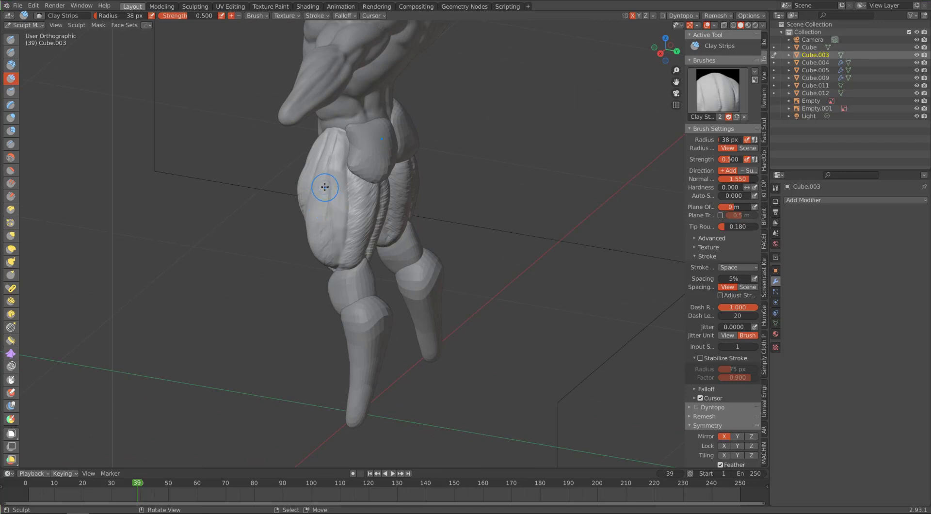
middle_click_drag(321, 231, 339, 142)
middle_click_drag(343, 209, 333, 156)
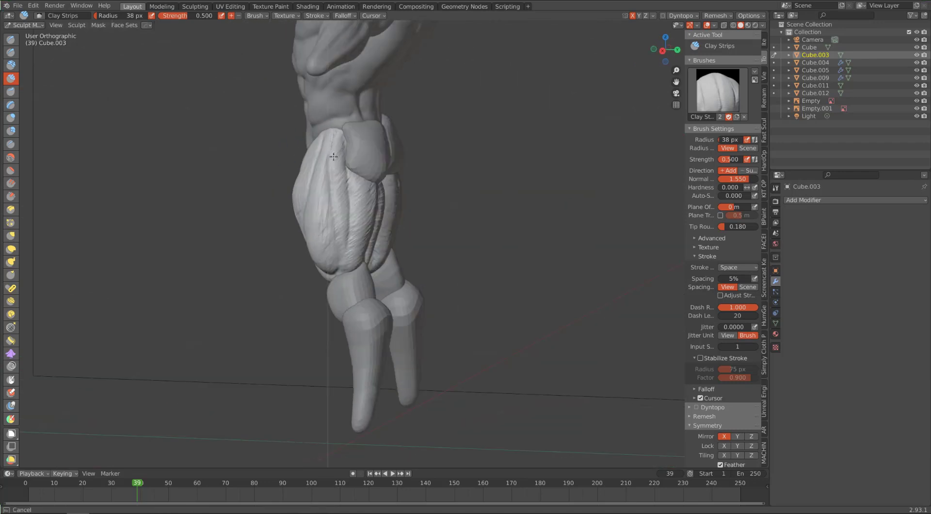
middle_click_drag(345, 257, 372, 194)
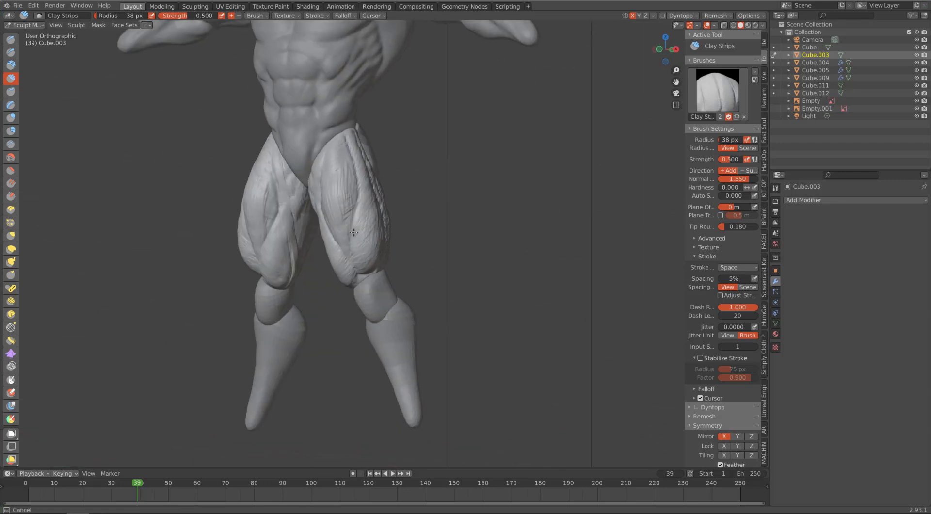
middle_click_drag(353, 233, 340, 247)
middle_click_drag(512, 29, 385, 223)
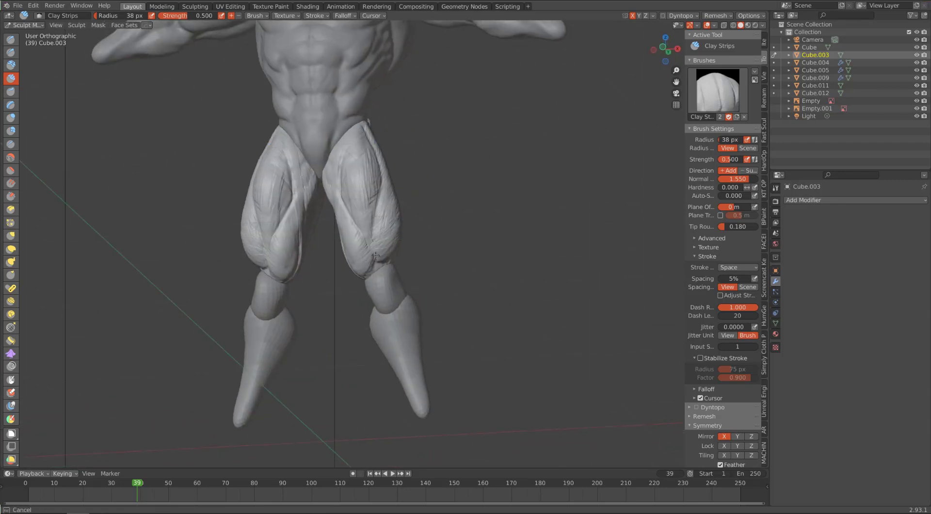
left_click_drag(376, 255, 360, 177)
mouse_move(360, 178)
middle_mouse_down()
mouse_move(305, 181)
mouse_move(367, 182)
mouse_move(347, 169)
middle_mouse_up()
Step: Flatten and smooth the clay texture around the thighs with the Scrape brush at a 63 px radius
key("shift+t")
left_click_drag(346, 165, 350, 208)
middle_click_drag(348, 135, 376, 165)
mouse_move(383, 167)
left_mouse_down()
mouse_move(382, 181)
mouse_move(378, 165)
left_mouse_up()
mouse_move(378, 165)
middle_mouse_down()
mouse_move(353, 189)
mouse_move(307, 151)
mouse_move(350, 148)
mouse_move(320, 145)
mouse_move(253, 247)
middle_mouse_up()
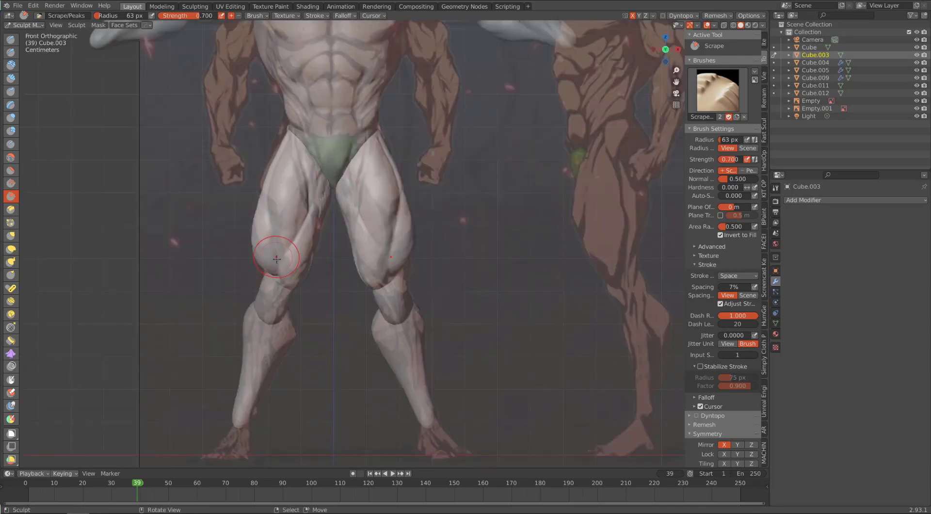
Step: Adjust the thigh's profile to the side reference with Elastic Deform at a 73 px radius
left_click(11, 249)
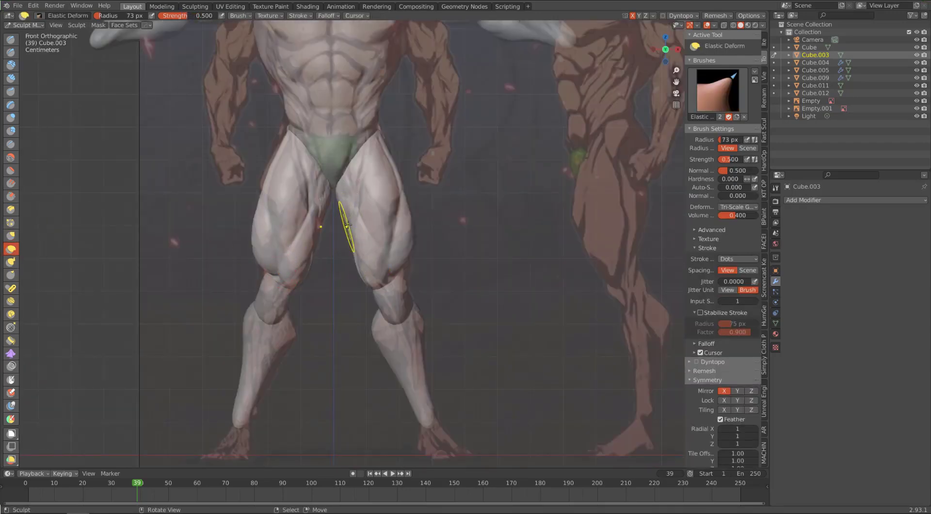
key("KP_3")
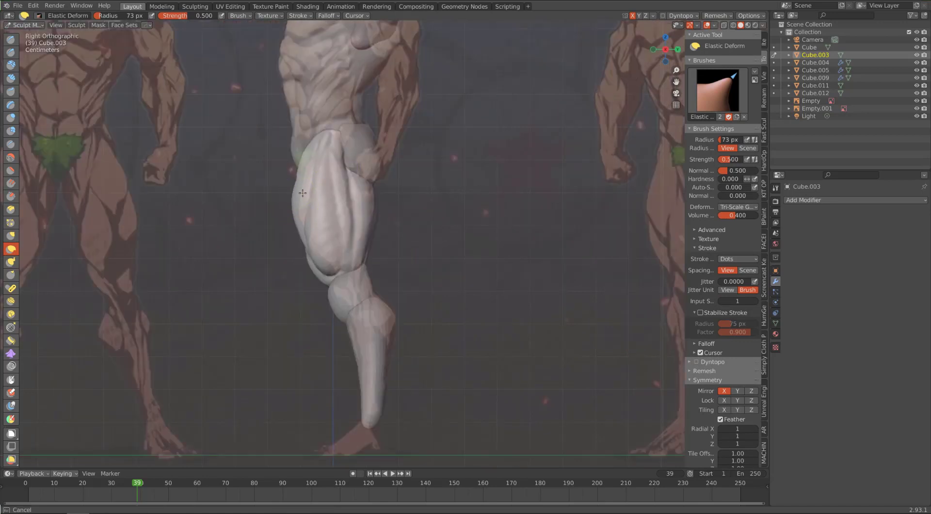
left_click_drag(296, 201, 302, 202)
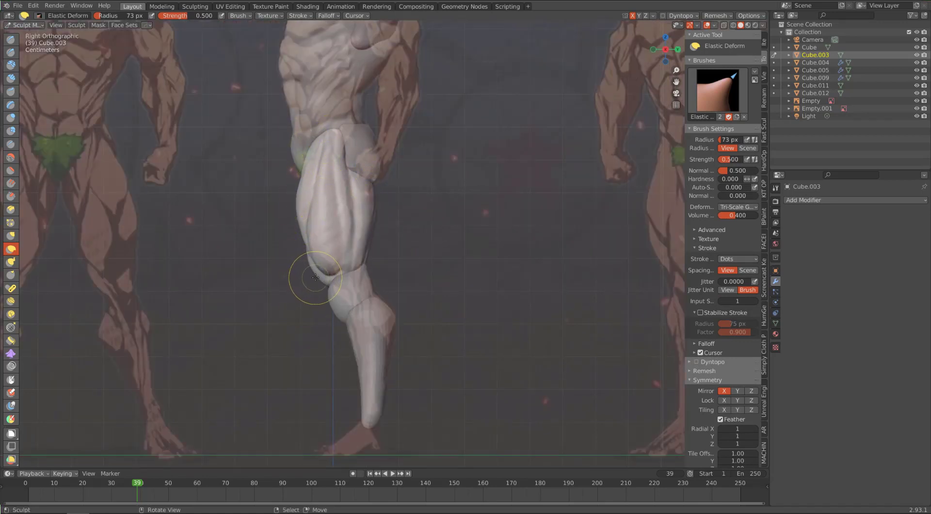
mouse_move(317, 281)
middle_mouse_down()
mouse_move(360, 257)
mouse_move(223, 233)
middle_mouse_up()
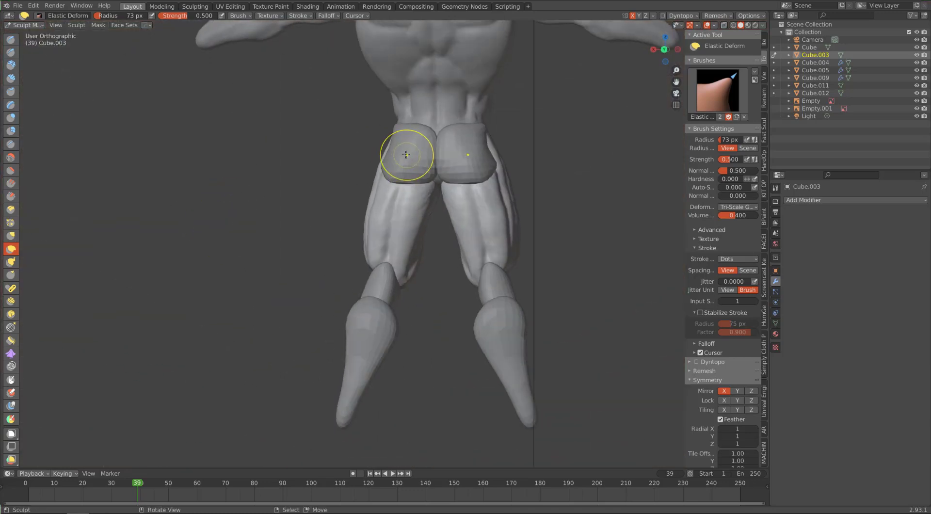
Step: Reshape the lower edge of the glutes where they meet the hamstrings with Elastic Deform
key("d")
middle_click_drag(393, 188, 390, 153)
key("d")
middle_click_drag(394, 189, 338, 209)
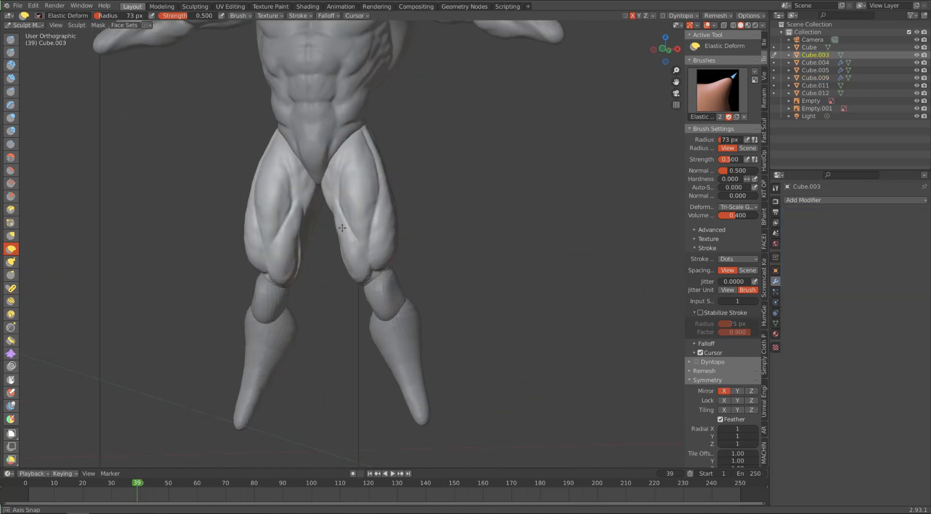
Step: Deepen the grooves between the front, outer and inner thigh muscles with Draw Sharp, increasing the radius from 25 to 48 px
left_click(11, 42)
left_click(13, 56)
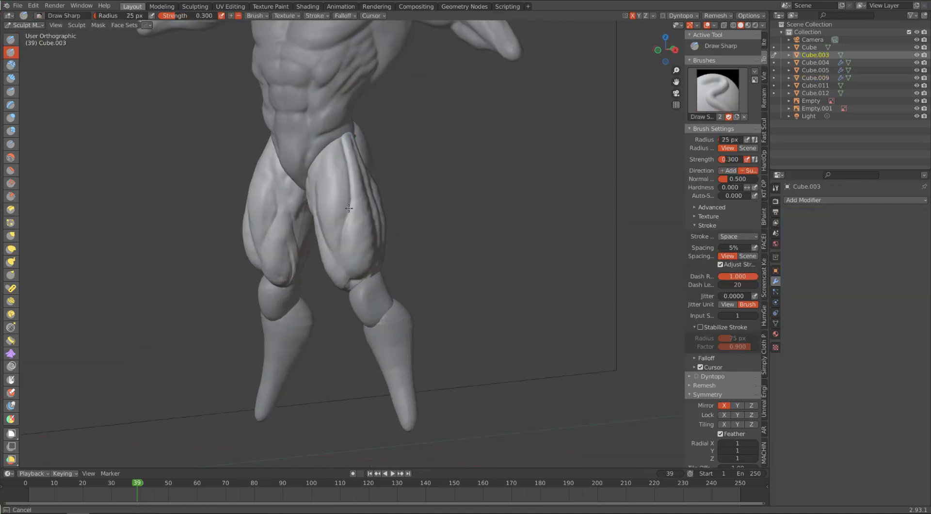
middle_click_drag(348, 208, 366, 244)
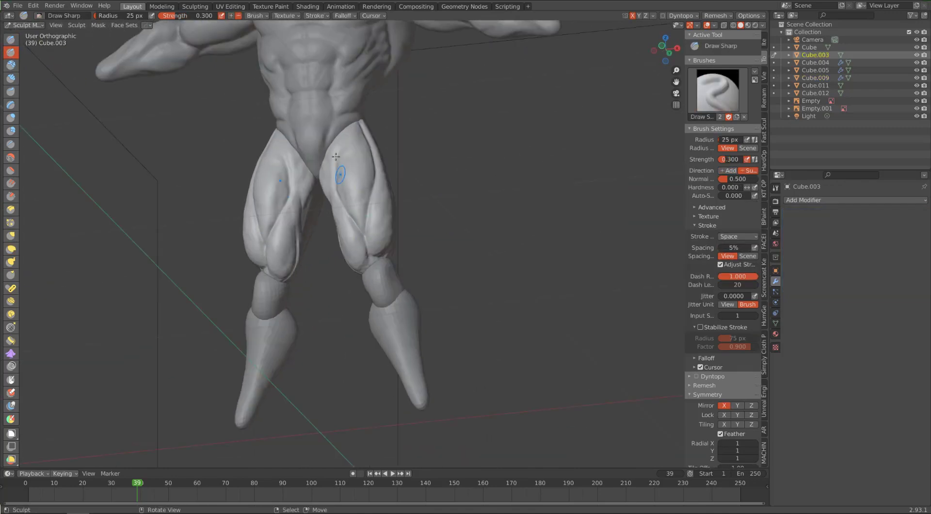
mouse_move(335, 156)
middle_mouse_down()
mouse_move(417, 196)
mouse_move(393, 195)
mouse_move(415, 197)
mouse_move(370, 155)
mouse_move(374, 175)
middle_mouse_up()
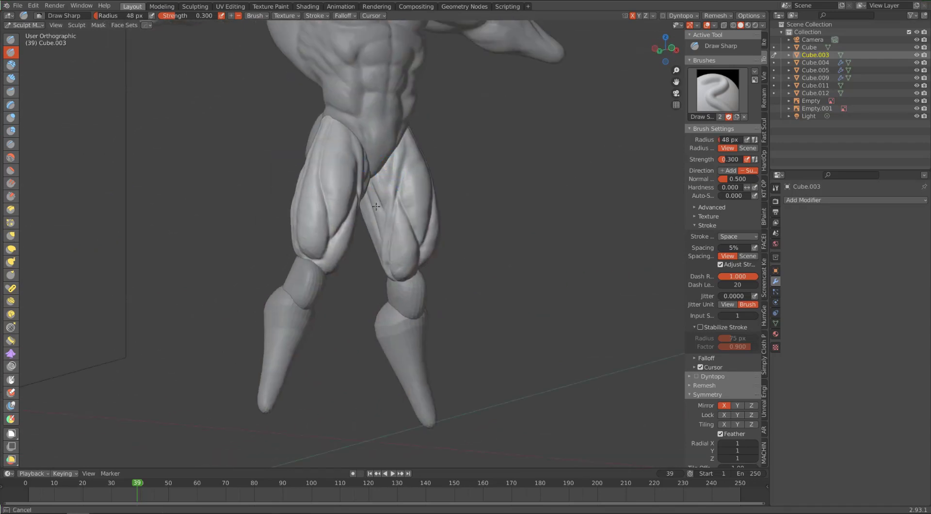
mouse_move(376, 206)
middle_mouse_down()
mouse_move(388, 209)
mouse_move(418, 173)
mouse_move(374, 190)
mouse_move(391, 189)
mouse_move(340, 179)
mouse_move(197, 207)
middle_mouse_up()
Step: Flatten the inner thigh surface with the Scrape brush, adjusting its radius
left_click(11, 197)
key("f")
left_click(381, 191)
Step: Carve the muscle separations on the upper inner thighs near the groin with Draw Sharp at a 34 px radius
left_click(13, 52)
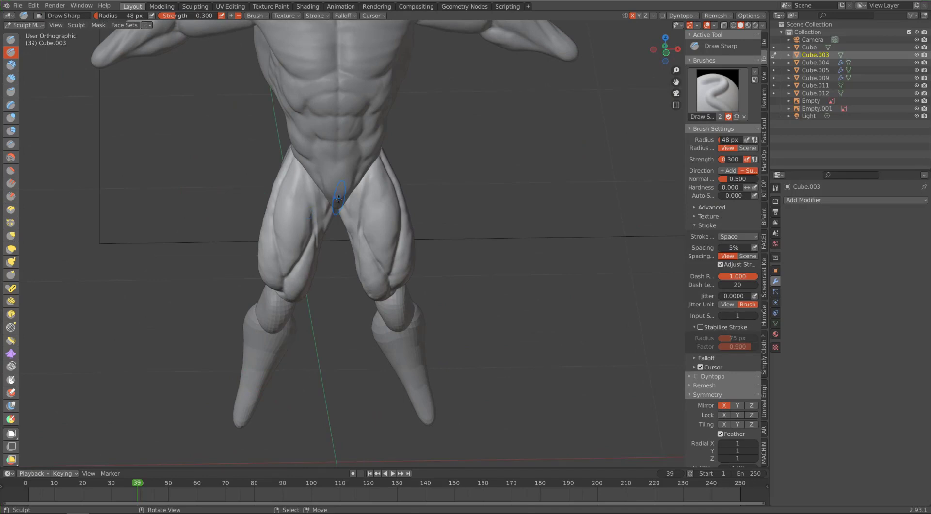
key("f")
left_click(346, 215)
middle_click_drag(347, 213, 350, 189)
left_click_drag(342, 182, 357, 196)
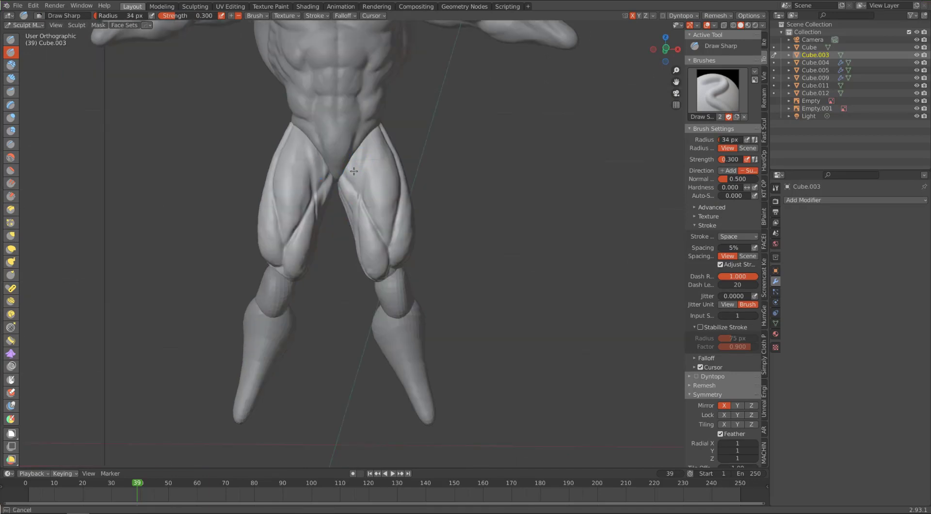
middle_click_drag(361, 131, 363, 163)
left_click_drag(359, 167, 367, 191)
mouse_move(368, 192)
middle_mouse_down()
mouse_move(363, 161)
mouse_move(385, 169)
middle_mouse_up()
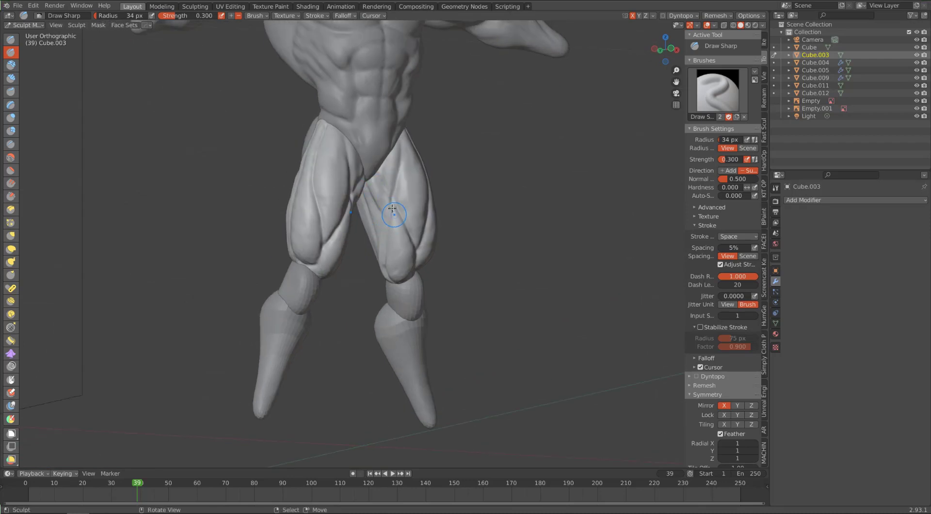
Step: Fit the knee pieces to the side and front references with the Grab brush at a 91 px radius
key("KP_1")
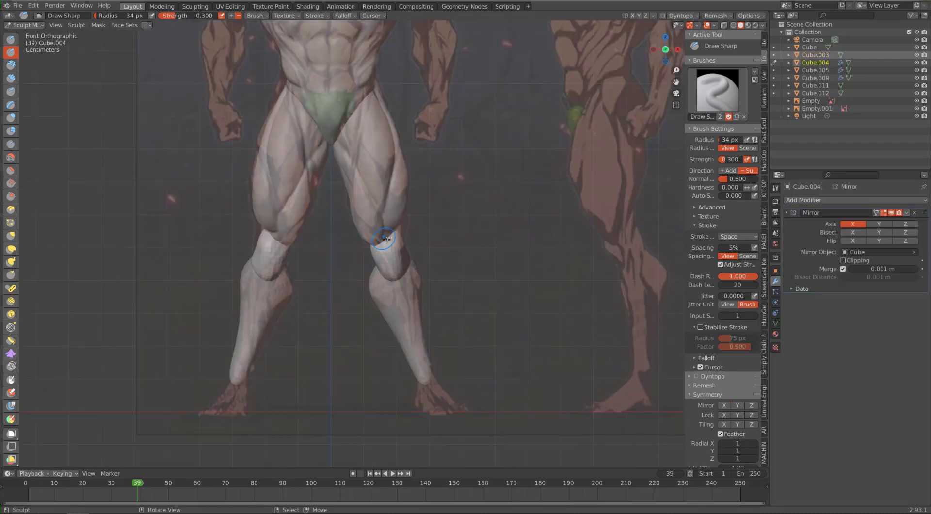
key("g")
key("KP_3")
left_click_drag(339, 253, 346, 257)
mouse_move(345, 257)
middle_mouse_down()
mouse_move(384, 187)
mouse_move(297, 243)
mouse_move(385, 214)
mouse_move(369, 216)
middle_mouse_up()
key("KP_1")
left_click_drag(372, 255, 382, 252)
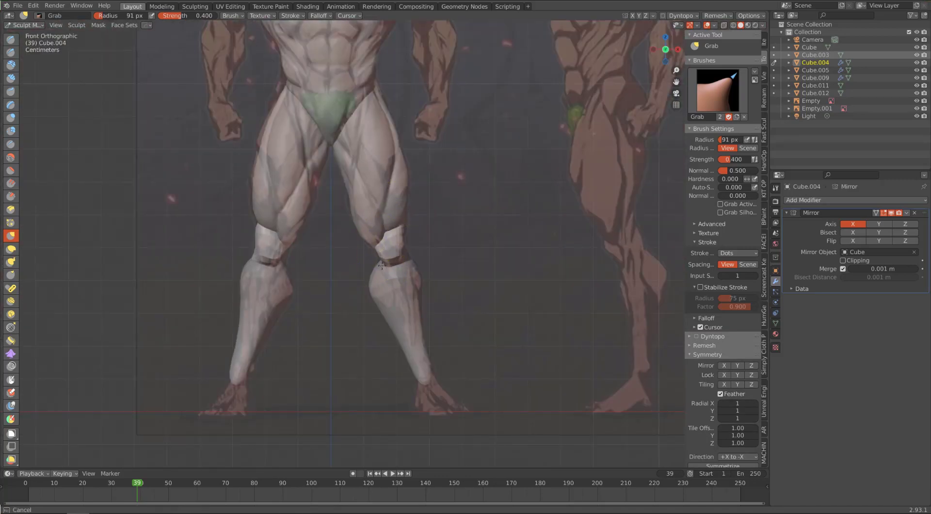
middle_click_drag(382, 252, 384, 243)
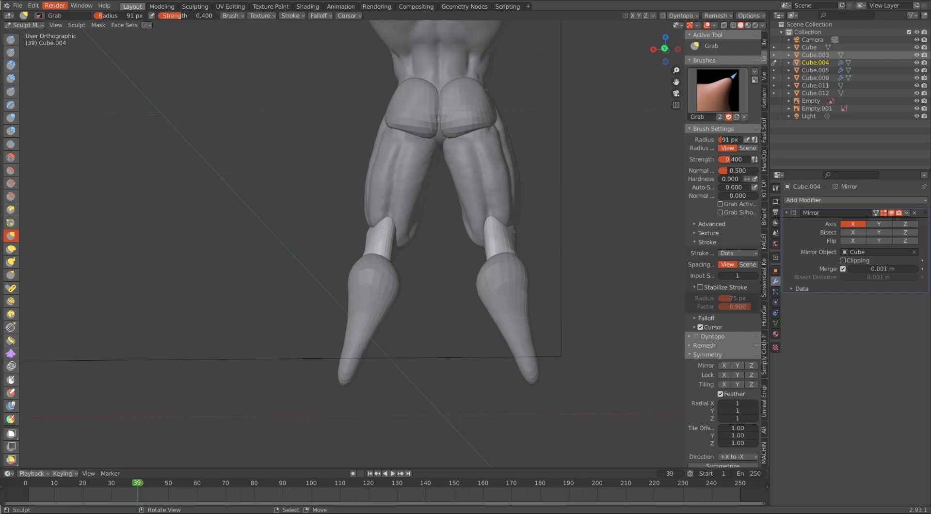
Step: Apply the knee piece's transforms in Object Mode and remesh it with a 0.005 voxel size
scroll(357, 260, "up", 3)
middle_click_drag(203, 243, 439, 218)
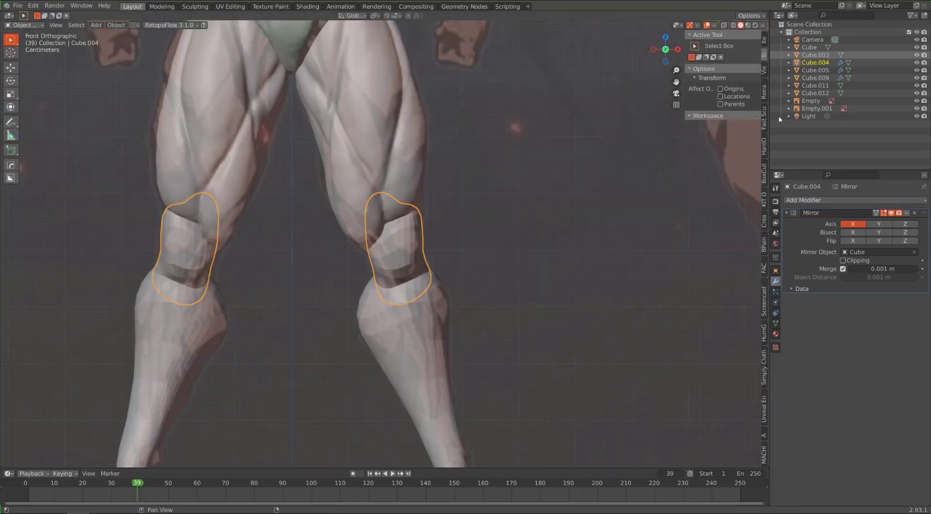
left_click(764, 116)
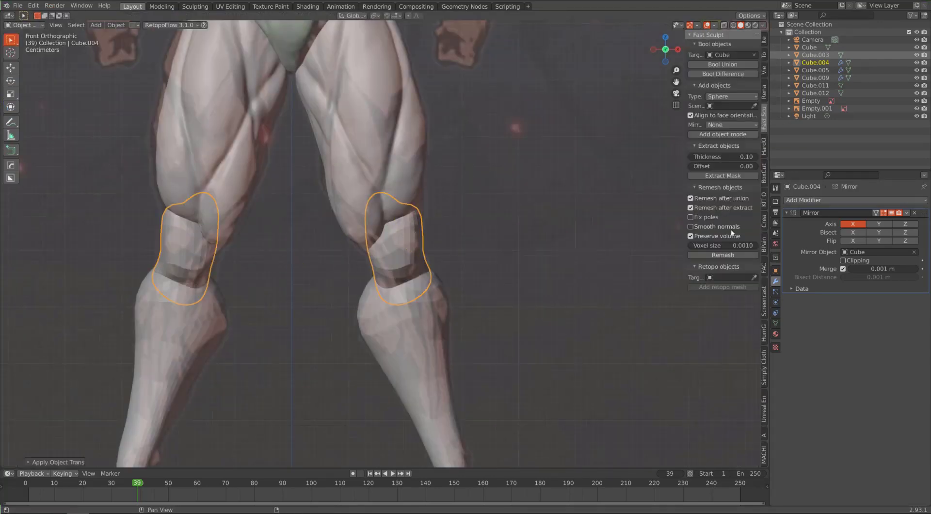
left_click(723, 245)
key("Return")
left_click(723, 255)
scroll(417, 262, "up", 4)
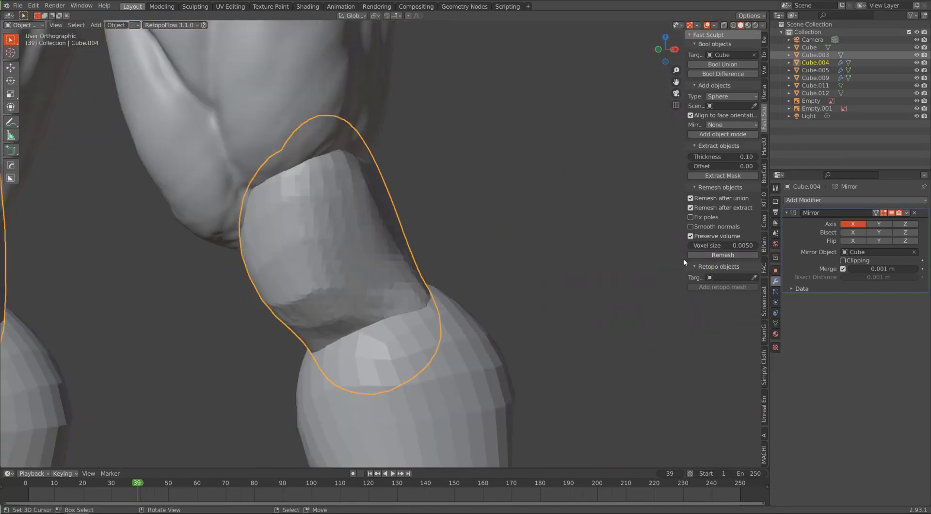
Step: Remesh the knee piece at a finer voxel size of 0.001
double_click(723, 246)
type(".001")
key("Return")
left_click(722, 255)
key("KP_1")
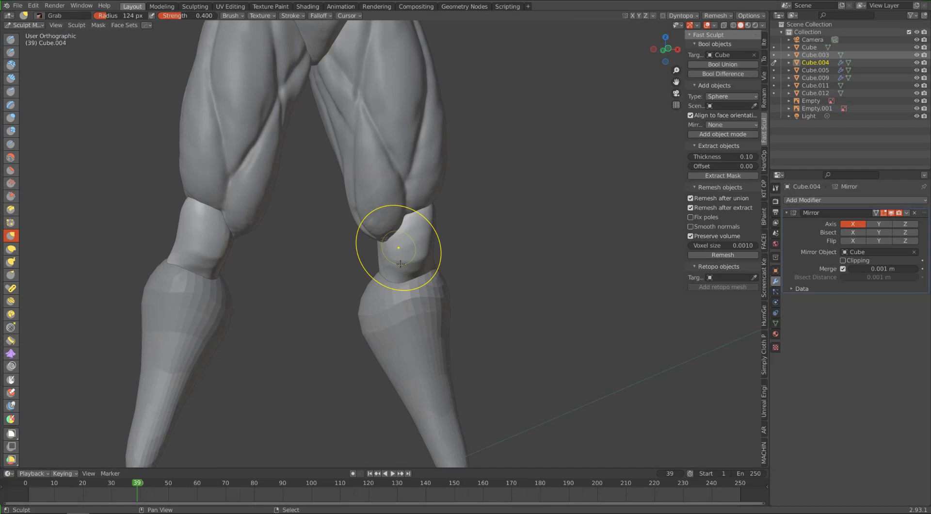
Step: Shape the front and back of the knee between thigh and calf in Sculpt Mode with Grab, using a 124 px radius
middle_click_drag(400, 264, 393, 214)
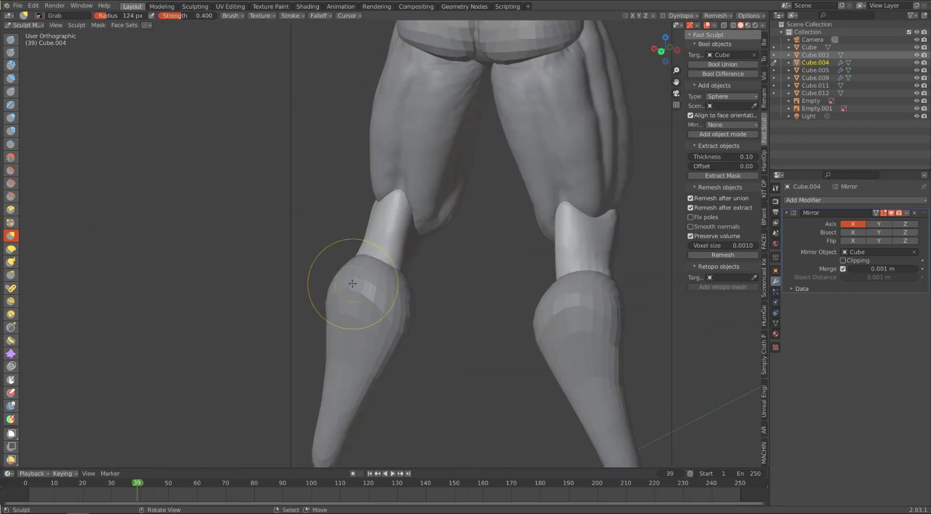
middle_click_drag(221, 214, 305, 254)
middle_click_drag(346, 186, 397, 190)
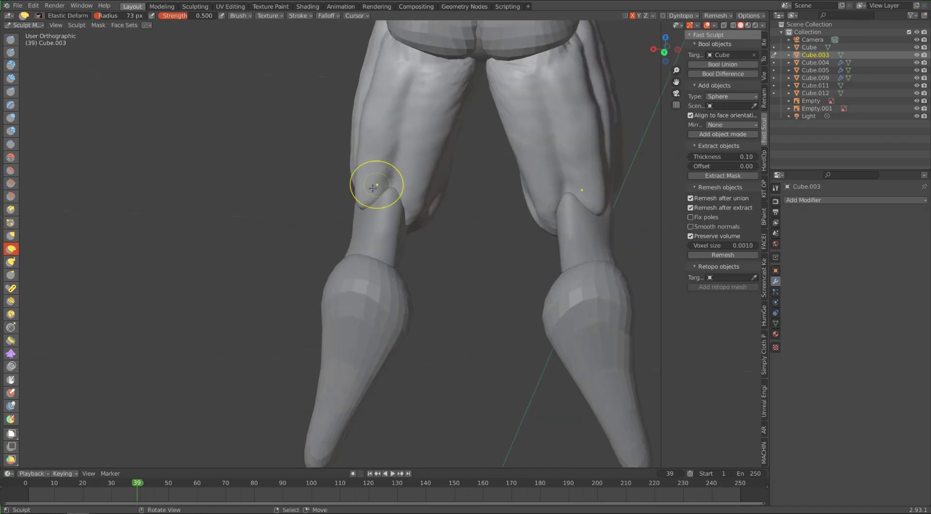
mouse_move(373, 188)
middle_mouse_down()
mouse_move(286, 194)
mouse_move(242, 288)
mouse_move(272, 272)
middle_mouse_up()
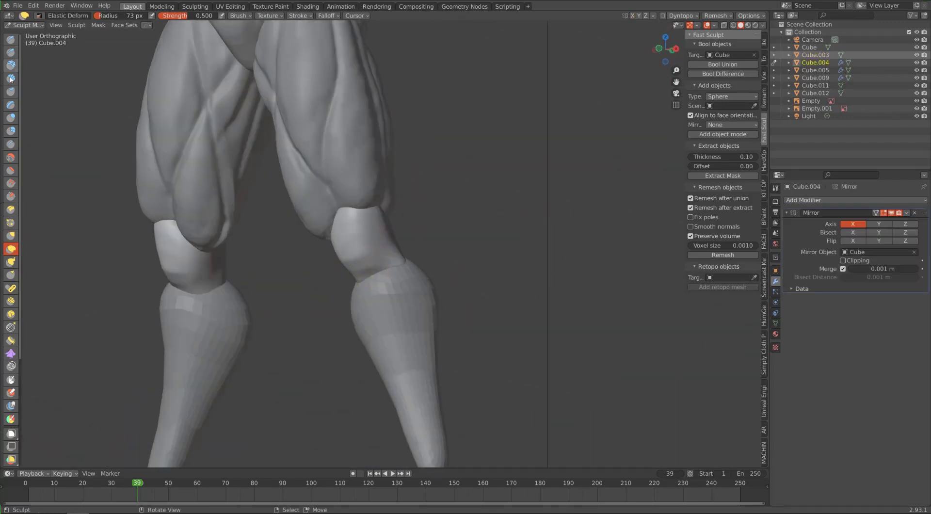
Step: Build up the front of the knee pieces with Clay Strips at a 38 px radius
key("c")
middle_click_drag(398, 194, 416, 191)
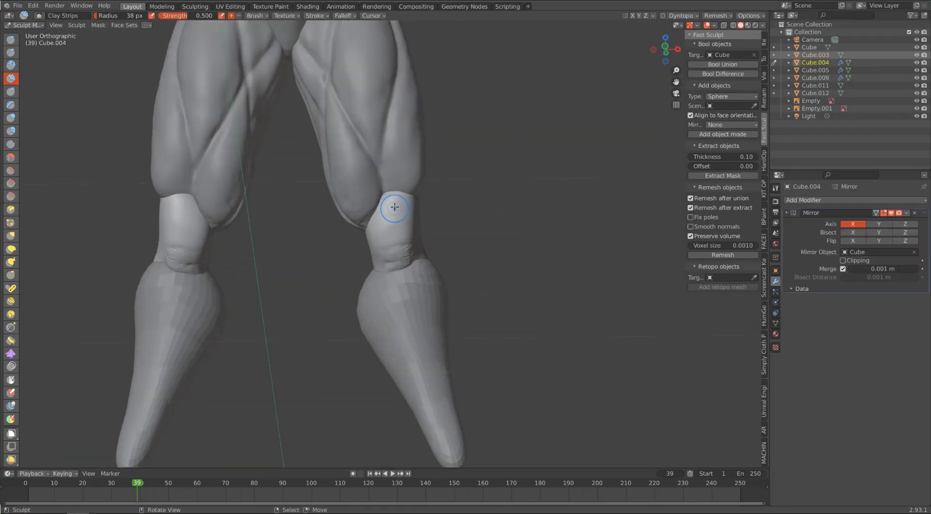
Step: Carve the kneecap outline and the tendon creases around the knee with Draw Sharp at a 34 px radius
left_click(11, 52)
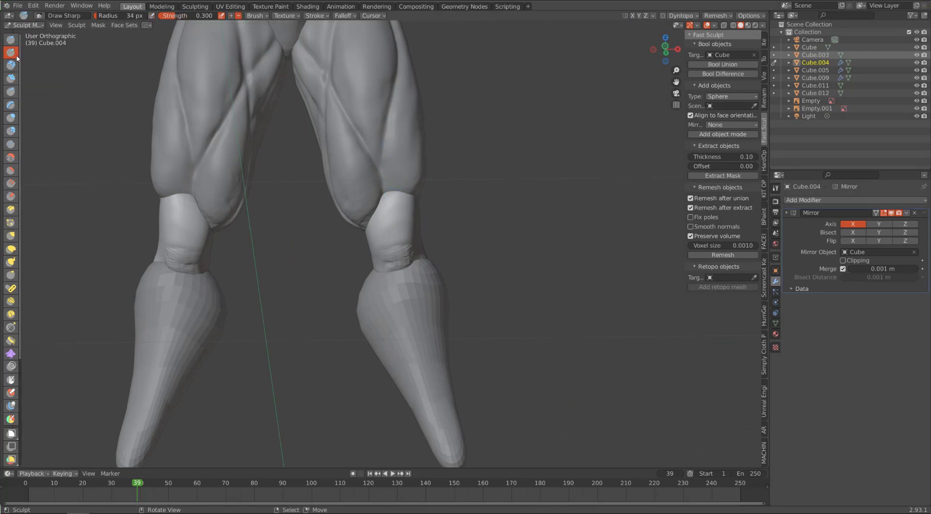
mouse_move(182, 206)
middle_mouse_down()
mouse_move(343, 188)
mouse_move(288, 273)
mouse_move(346, 175)
mouse_move(355, 194)
mouse_move(418, 207)
middle_mouse_up()
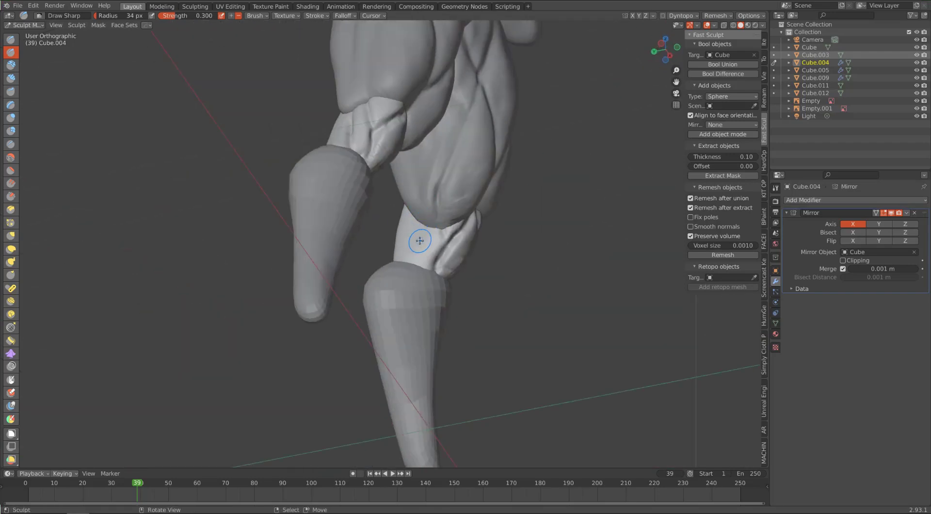
middle_click_drag(420, 240, 305, 151)
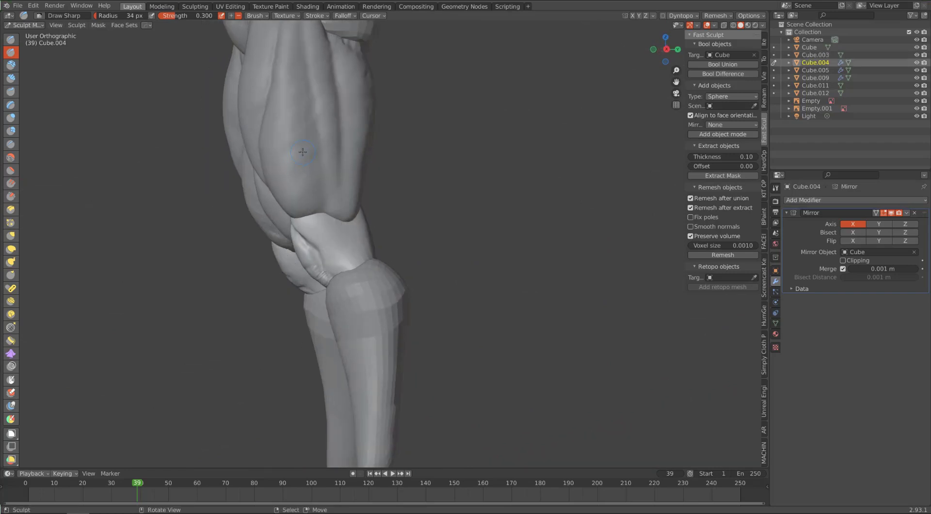
left_click_drag(325, 219, 316, 267)
middle_click_drag(347, 263, 352, 222)
middle_click_drag(430, 229, 400, 183)
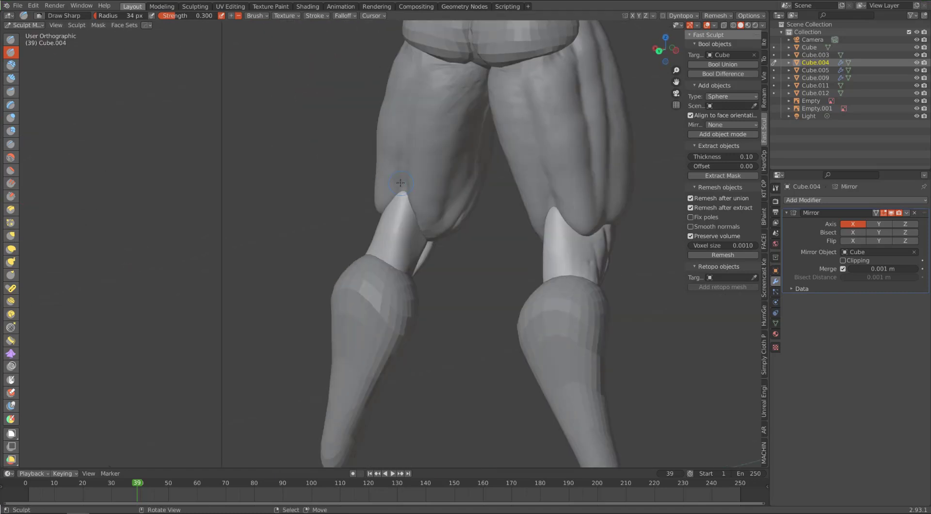
Step: Adjust the lower thigh's shape just above the knee with Elastic Deform at a 73 px radius
key("d")
scroll(462, 182, "down", 3)
left_click(11, 249)
mouse_move(272, 252)
middle_mouse_down()
mouse_move(301, 257)
mouse_move(347, 218)
middle_mouse_up()
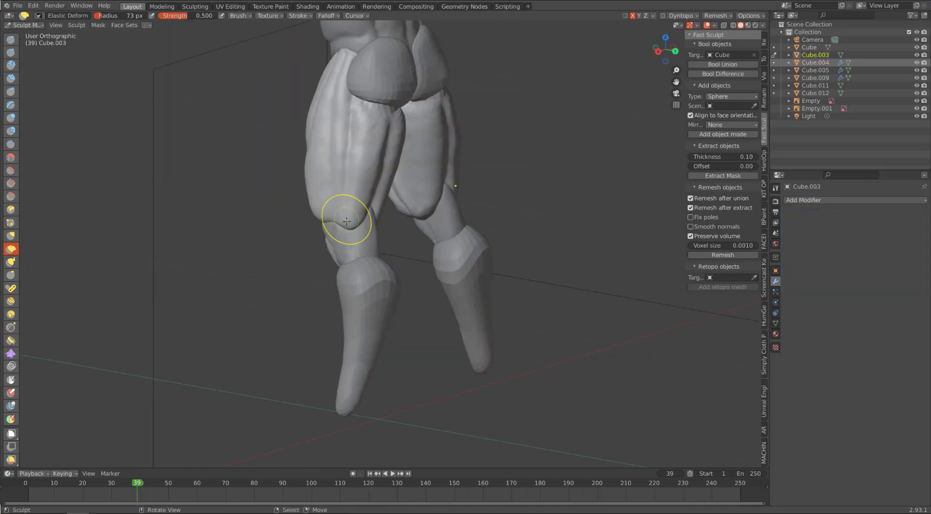
scroll(347, 218, "up", 4)
mouse_move(475, 252)
middle_mouse_down()
mouse_move(434, 263)
mouse_move(403, 197)
mouse_move(364, 235)
mouse_move(416, 242)
mouse_move(402, 244)
mouse_move(374, 218)
middle_mouse_up()
scroll(381, 223, "down", 4)
Step: Build up a long muscle band down the outer thigh, from hip to knee, with Clay Strips at a 38 px radius
left_click(11, 78)
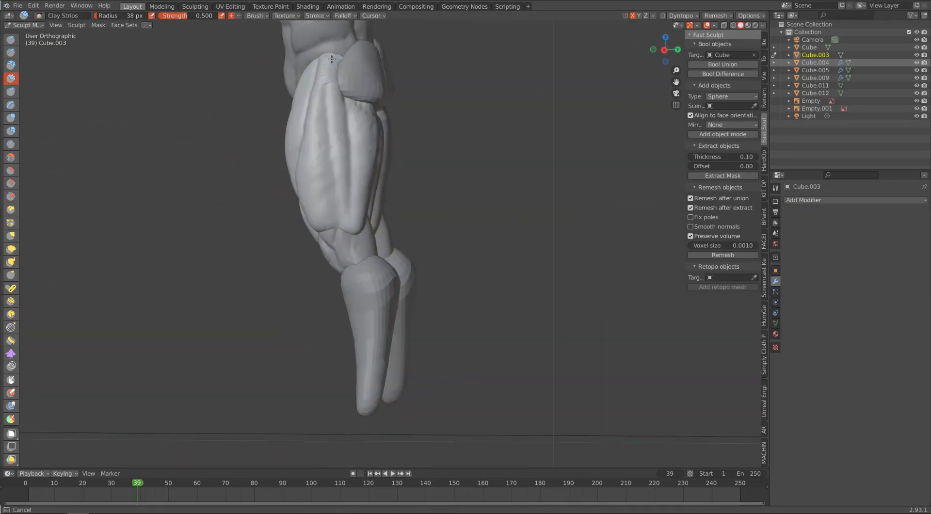
left_click_drag(332, 68, 349, 220)
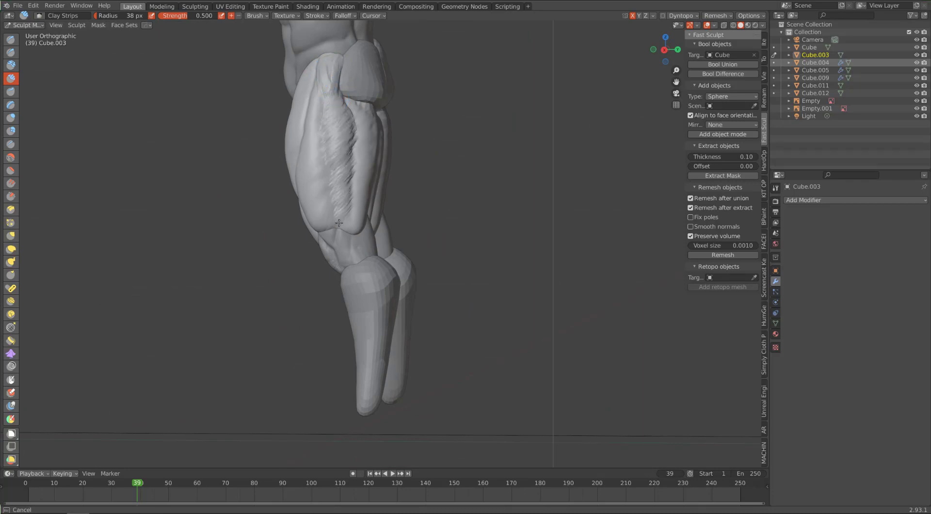
mouse_move(264, 237)
left_mouse_down("alt")
mouse_move(337, 262)
mouse_move(258, 260)
left_mouse_up("alt")
key("f")
left_click(263, 260)
mouse_move(346, 122)
left_mouse_down("shift")
mouse_move(351, 177)
mouse_move(334, 205)
left_mouse_up("shift")
Step: Carve the separations between the outer thigh muscles with Draw Sharp at a 36 px radius
left_click(11, 52)
scroll(291, 147, "up", 1)
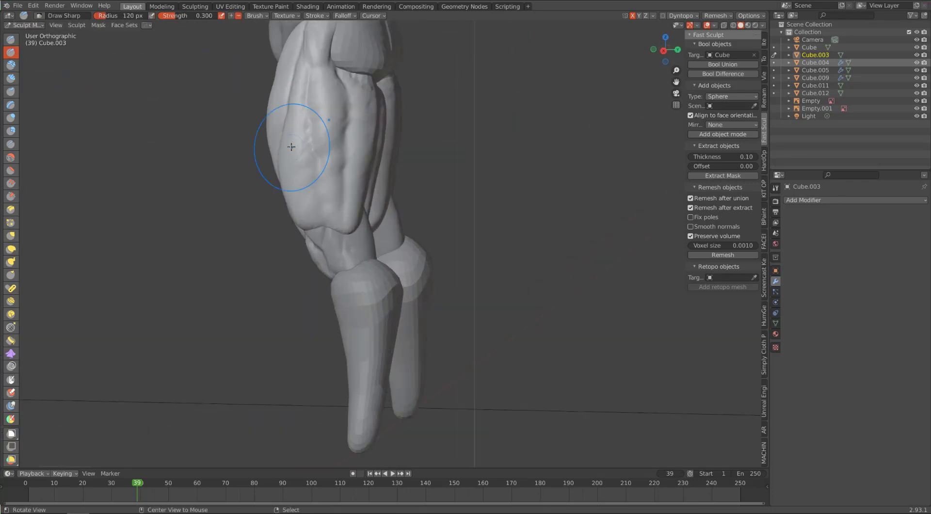
left_click_drag(291, 147, 298, 151, "alt")
key("f")
left_click(308, 73)
left_click_drag(309, 74, 349, 220)
middle_click_drag(304, 122, 347, 147)
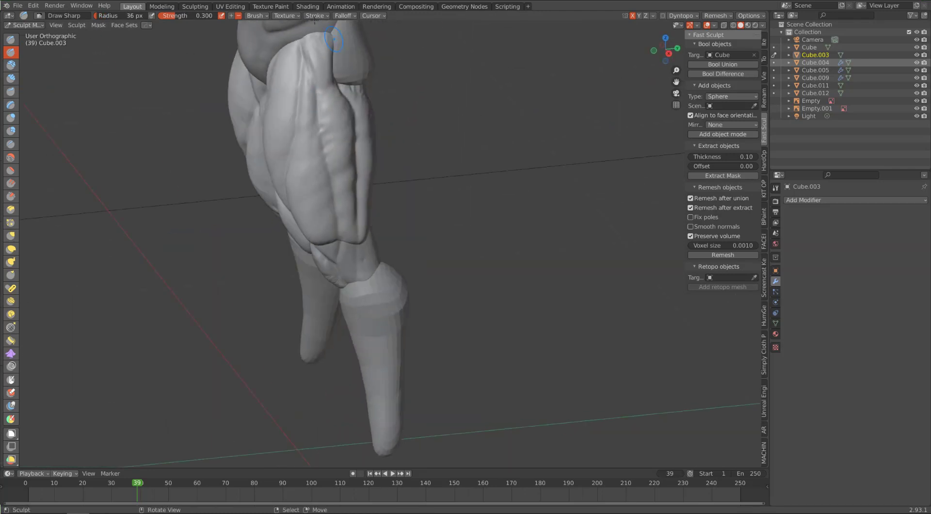
mouse_move(331, 317)
middle_mouse_down()
mouse_move(298, 286)
mouse_move(407, 278)
mouse_move(299, 174)
middle_mouse_up()
Step: Flatten the planes of the knee piece with Scrape/Peaks at a 41 px radius and 0.700 strength
key("c")
key("alt+q")
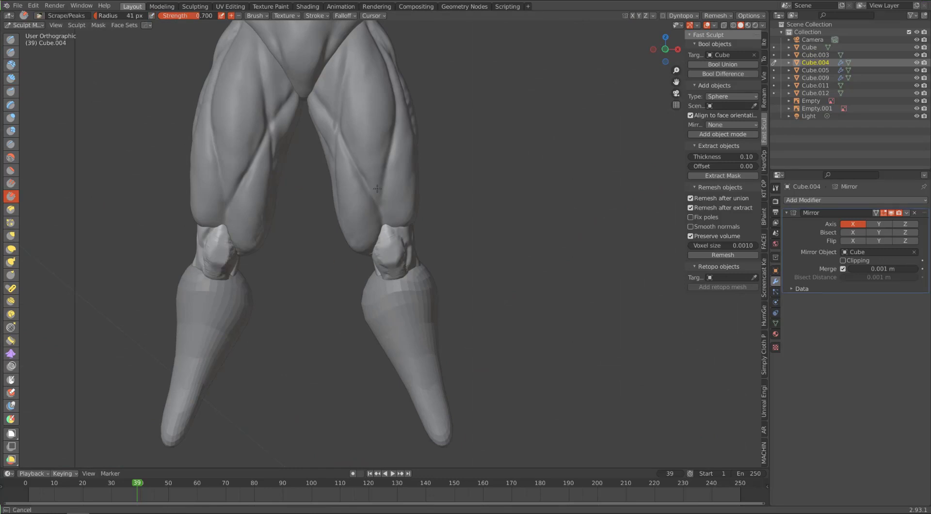
mouse_move(378, 188)
middle_mouse_down()
mouse_move(311, 183)
mouse_move(420, 168)
mouse_move(422, 142)
middle_mouse_up()
Step: Carve the grooves between the hamstring muscles on the back of the thighs with Draw Sharp at a 36 px radius
key("d")
key("shift+c")
left_click_drag(462, 178, 436, 258)
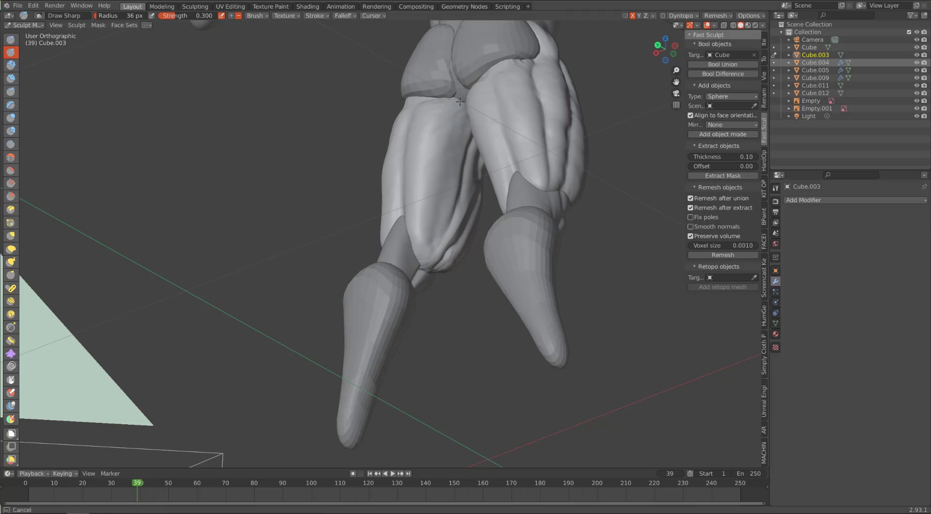
left_click_drag(460, 101, 432, 245)
middle_click_drag(443, 104, 477, 127)
left_click_drag(421, 251, 445, 99)
mouse_move(259, 247)
middle_mouse_down()
mouse_move(236, 261)
mouse_move(253, 286)
middle_mouse_up()
key("ctrl+z")
left_click_drag(403, 131, 397, 177)
key("ctrl+z")
left_click_drag(414, 87, 400, 179)
mouse_move(468, 291)
middle_mouse_down()
mouse_move(265, 326)
mouse_move(444, 184)
mouse_move(370, 242)
middle_mouse_up()
Step: Reshape the lower ends of the thigh muscles around the knee with Grab
scroll(444, 184, "up", 3)
key("shift+t")
key("g")
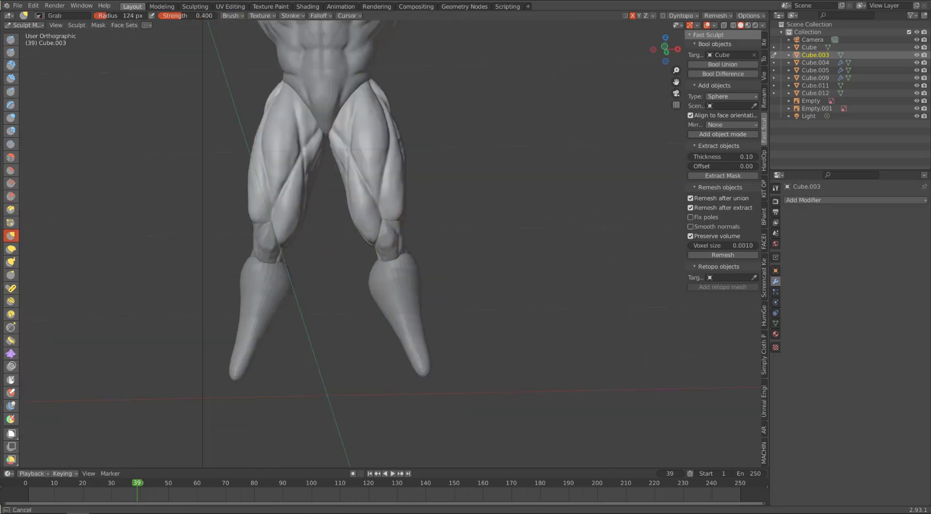
left_click_drag(369, 242, 365, 238)
middle_click_drag(424, 218, 414, 215)
scroll(414, 215, "up", 3)
key("f")
left_click_drag(412, 208, 419, 194)
mouse_move(419, 192)
middle_mouse_down()
mouse_move(326, 219)
mouse_move(334, 226)
mouse_move(422, 221)
mouse_move(306, 236)
middle_mouse_up()
left_click_drag(306, 236, 300, 233)
scroll(429, 255, "down", 3)
mouse_move(301, 234)
middle_mouse_down()
mouse_move(427, 249)
mouse_move(388, 209)
mouse_move(394, 245)
middle_mouse_up()
Step: Return to Object Mode, save the scene with Save As in the Son Goku folder, and union the thighs with the body
key("ctrl+Tab")
middle_click_drag(393, 245, 424, 244)
left_click(18, 5)
left_click(35, 63)
double_click(416, 246)
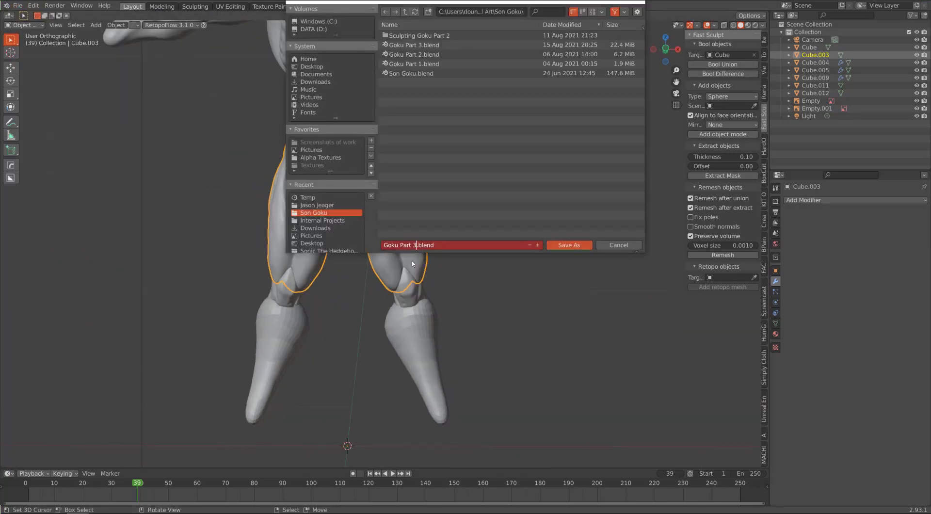
key("Return")
left_click(692, 64)
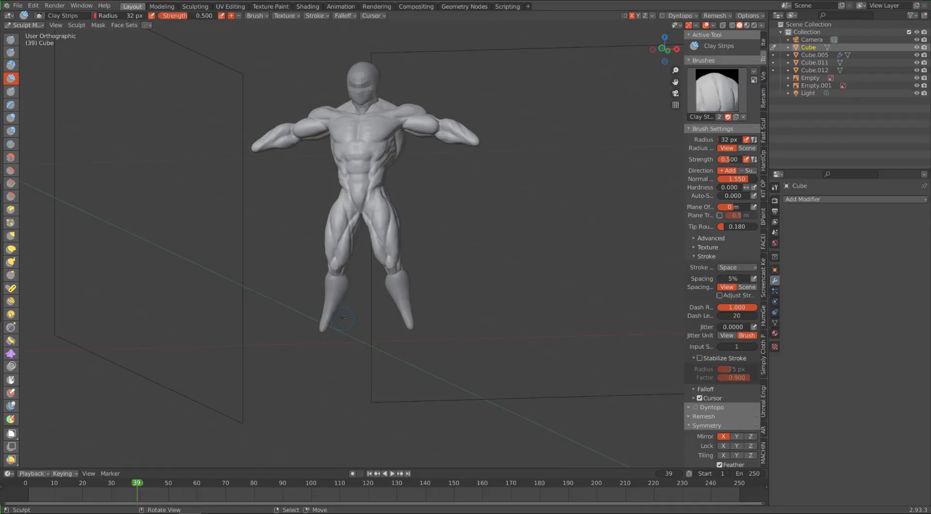
Step: Set the Clay Strips brush's stroke method to Curve
mouse_move(436, 291)
middle_mouse_down()
mouse_move(485, 296)
mouse_move(466, 299)
middle_mouse_up()
scroll(466, 299, "up", 4)
key("e")
left_click(402, 332)
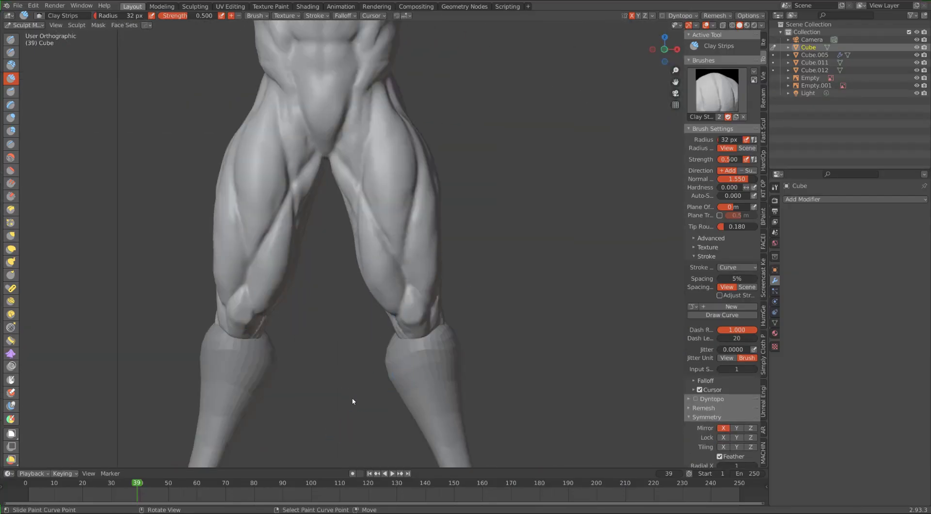
Step: Select the calf piece in Object Mode and merge it into the body with Bool Union
mouse_move(353, 401)
middle_mouse_down()
mouse_move(377, 271)
mouse_move(410, 251)
mouse_move(369, 272)
mouse_move(427, 335)
middle_mouse_up()
scroll(369, 272, "down", 1)
key("ctrl+Tab")
left_click(427, 372)
left_click(763, 117)
left_click(722, 64)
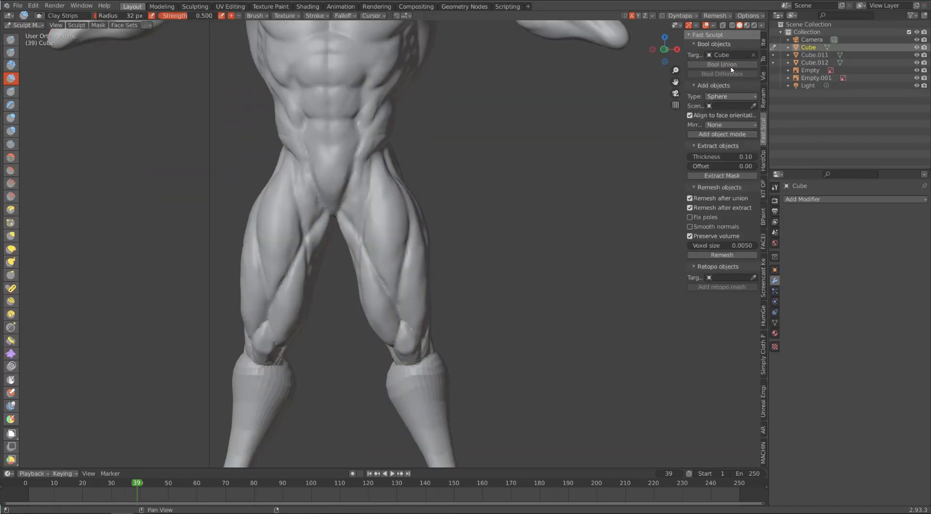
Step: Build up the front of the calves below the knee and blend the joint with Clay at a 37 px radius
mouse_move(393, 373)
middle_mouse_down()
mouse_move(347, 375)
mouse_move(382, 372)
middle_mouse_up()
scroll(380, 359, "up", 1)
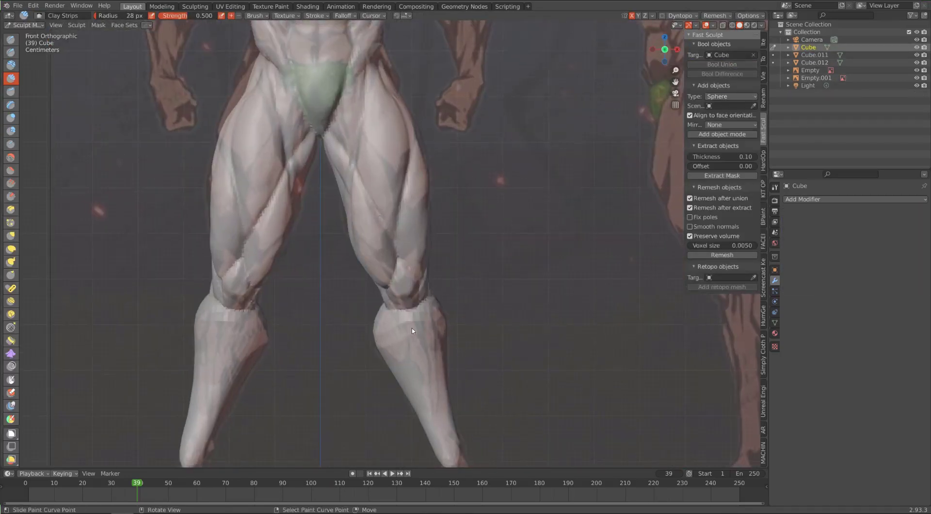
middle_click_drag(270, 286, 243, 252)
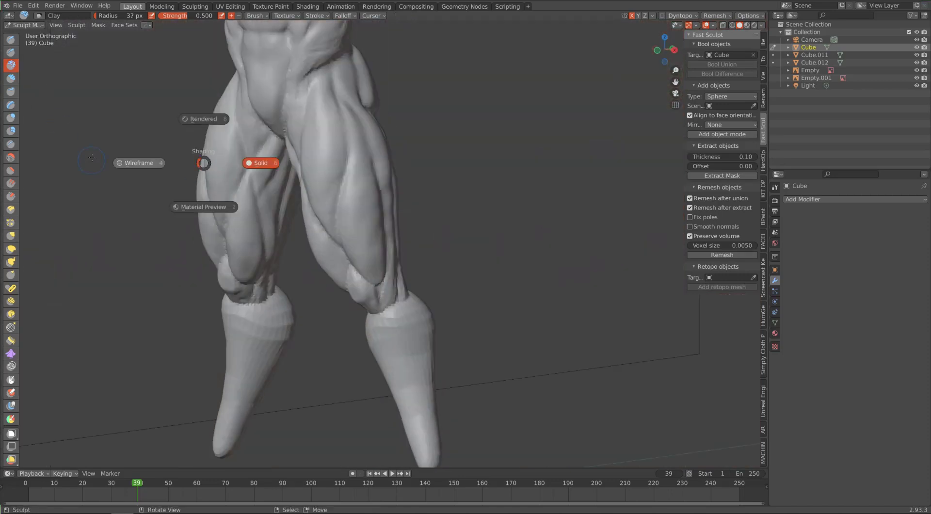
left_click_drag(109, 162, 54, 165, "alt")
left_click(10, 65)
left_click_drag(243, 272, 351, 286, "alt")
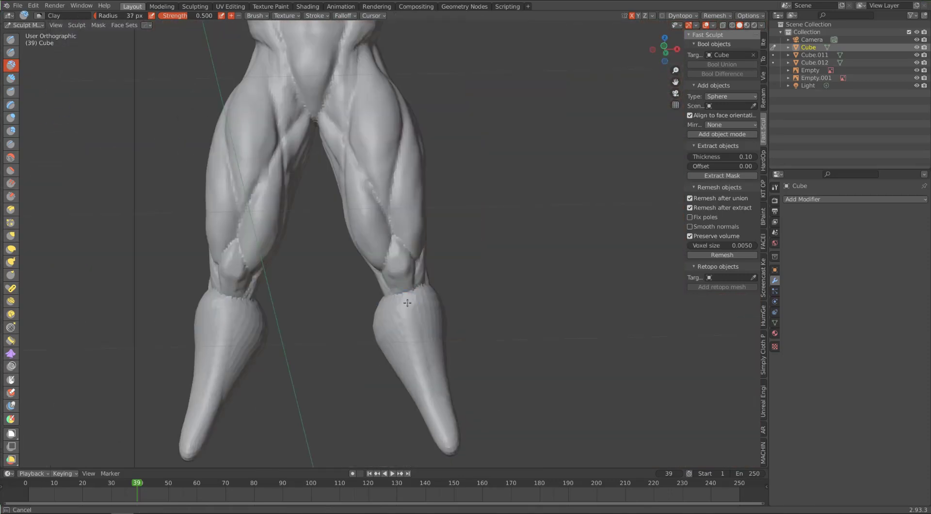
left_click_drag(409, 304, 426, 388)
left_click_drag(427, 333, 395, 325, "alt")
mouse_move(393, 323)
middle_mouse_down()
mouse_move(406, 322)
mouse_move(381, 316)
mouse_move(342, 271)
mouse_move(308, 278)
middle_mouse_up()
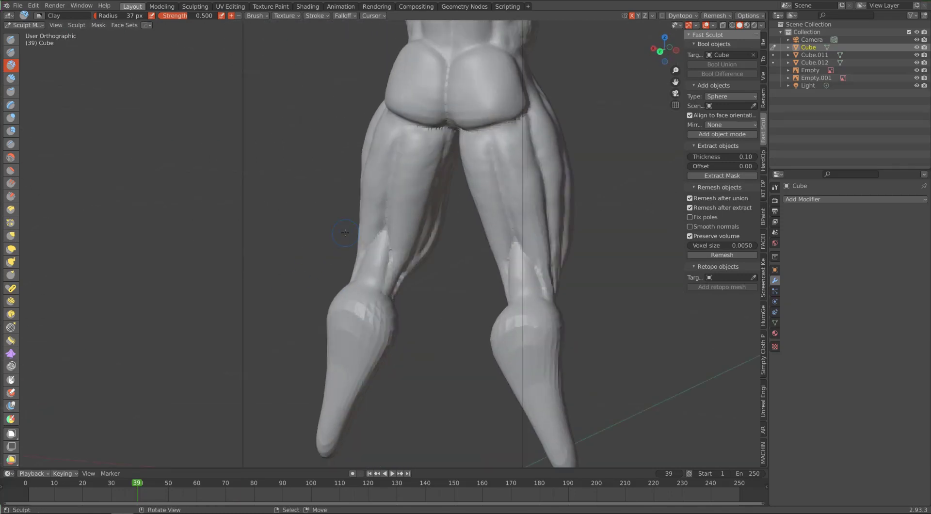
Step: Try to carve the split at the back of the upper calves with Crease at a 30 px radius
left_click(10, 144)
key("f")
middle_click_drag(367, 303, 388, 310)
left_click_drag(373, 297, 342, 333)
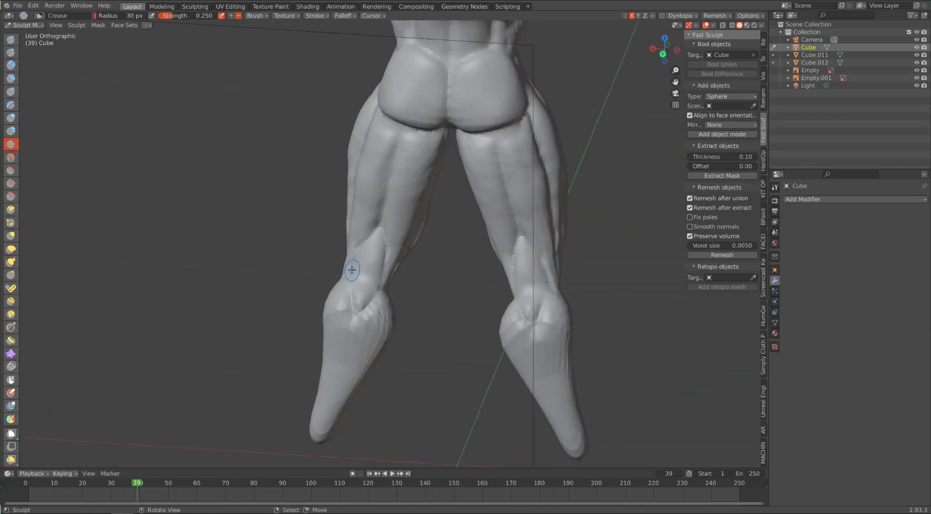
key("ctrl+z")
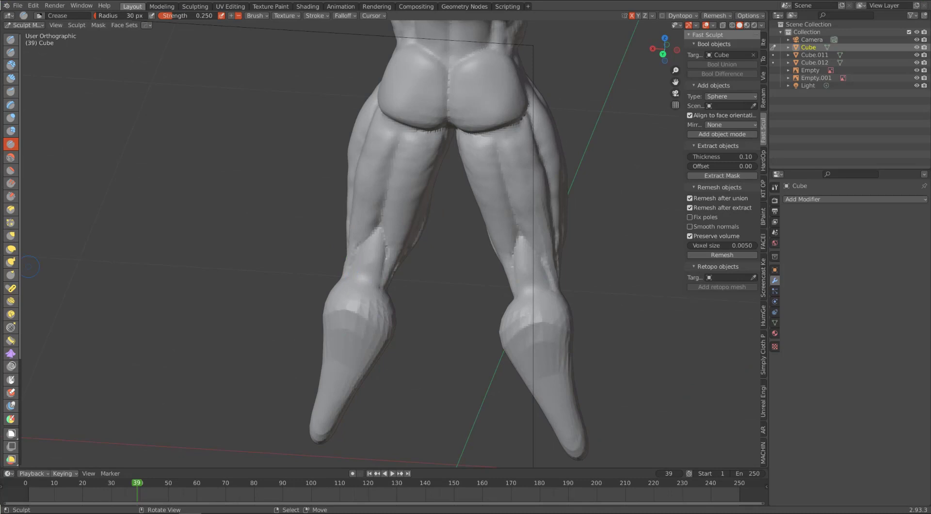
left_click(10, 79)
scroll(291, 97, "up", 2)
left_click(763, 59)
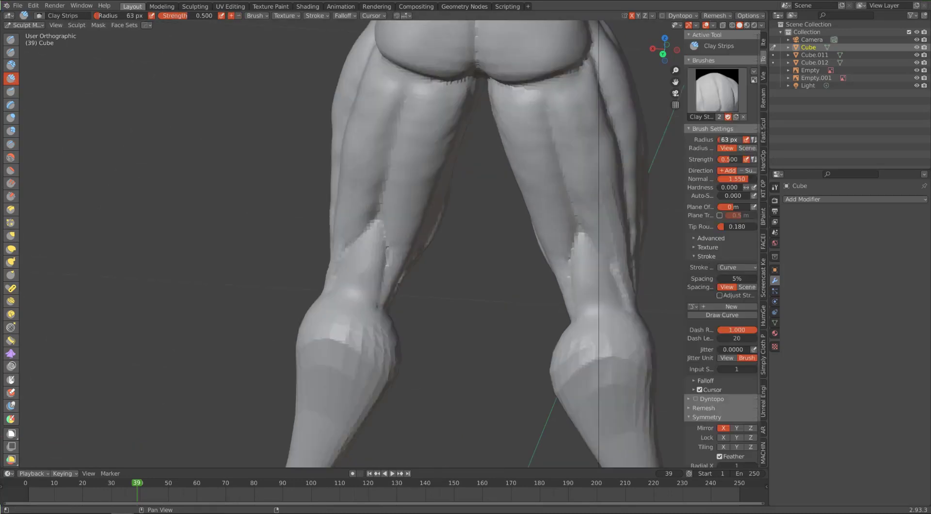
left_click_drag(540, 107, 523, 113, "alt")
mouse_move(427, 104)
left_mouse_down("ctrl")
mouse_move(403, 136)
mouse_move(463, 177)
left_mouse_up("ctrl")
mouse_move(503, 104)
left_mouse_down("ctrl+alt")
mouse_move(514, 177)
mouse_move(447, 176)
left_mouse_up("ctrl+alt")
key("ctrl+z")
key("ctrl+z")
Step: Round out the upper shins and the back of the calves with Clay at a 37 px radius
mouse_move(432, 135)
left_mouse_down("alt")
mouse_move(287, 149)
mouse_move(116, 141)
mouse_move(160, 165)
left_mouse_up("alt")
left_click(10, 65)
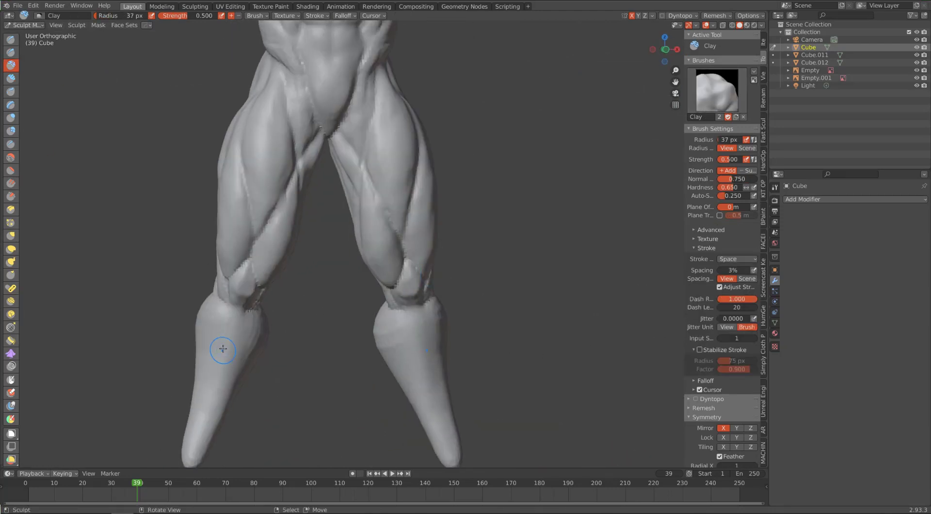
left_click_drag(229, 324, 229, 313)
left_click_drag(396, 327, 370, 290, "alt")
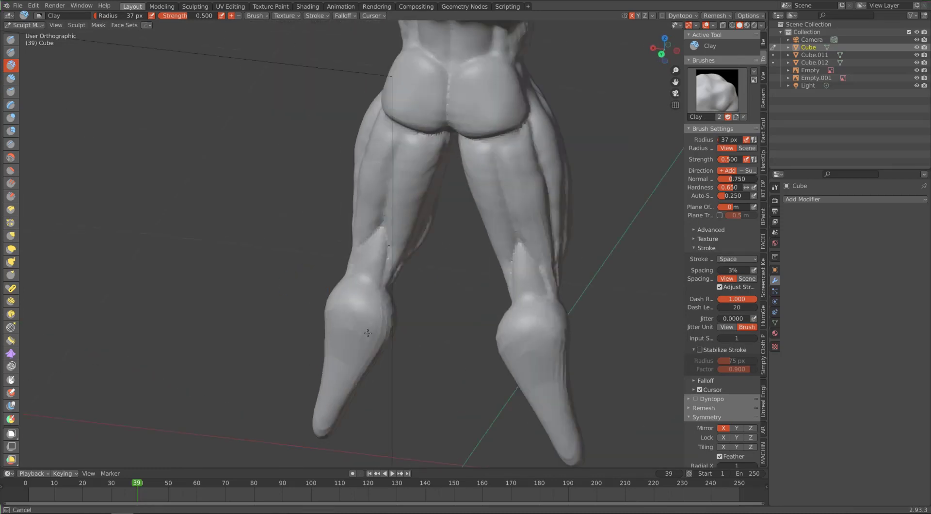
left_click_drag(367, 334, 381, 318)
mouse_move(306, 257)
middle_mouse_down()
mouse_move(343, 248)
mouse_move(398, 252)
middle_mouse_up()
left_click_drag(358, 316, 367, 346)
middle_click_drag(403, 272, 320, 267)
mouse_move(403, 242)
middle_mouse_down()
mouse_move(339, 235)
mouse_move(323, 249)
middle_mouse_up()
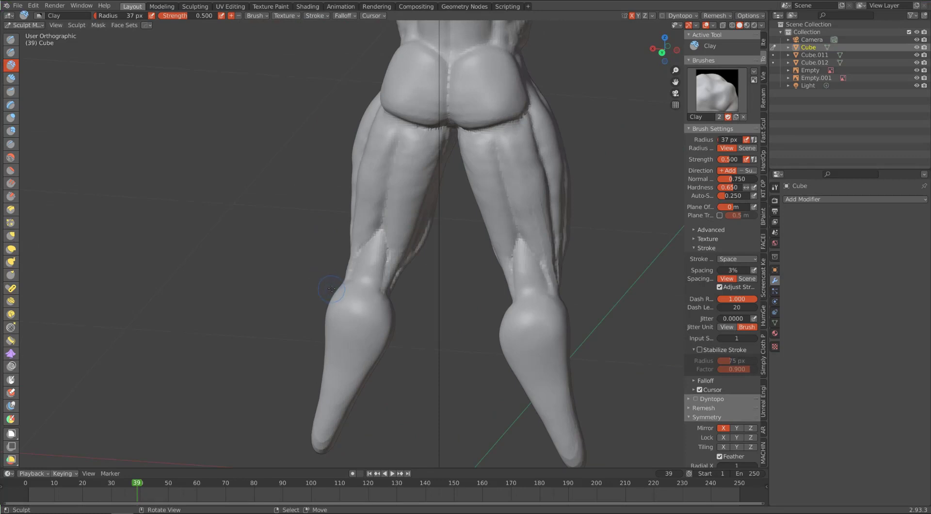
Step: Form the bulging calf muscle heads at the back of the lower legs with Clay
middle_click_drag(331, 289, 363, 297)
mouse_move(339, 295)
left_mouse_down()
mouse_move(348, 291)
mouse_move(343, 336)
left_mouse_up()
mouse_move(369, 315)
middle_mouse_down()
mouse_move(335, 311)
mouse_move(388, 323)
middle_mouse_up()
left_click_drag(351, 310, 358, 339)
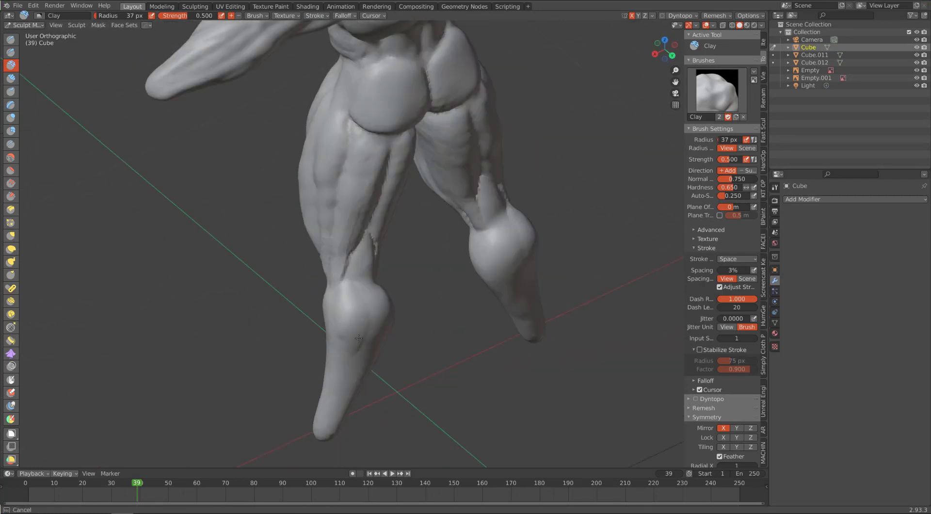
mouse_move(359, 296)
middle_mouse_down()
mouse_move(366, 329)
mouse_move(370, 323)
middle_mouse_up()
mouse_move(248, 369)
middle_mouse_down()
mouse_move(383, 317)
mouse_move(392, 288)
middle_mouse_up()
mouse_move(371, 333)
middle_mouse_down()
mouse_move(357, 347)
mouse_move(389, 316)
mouse_move(358, 333)
mouse_move(343, 328)
mouse_move(349, 277)
middle_mouse_up()
middle_click_drag(339, 342, 352, 350)
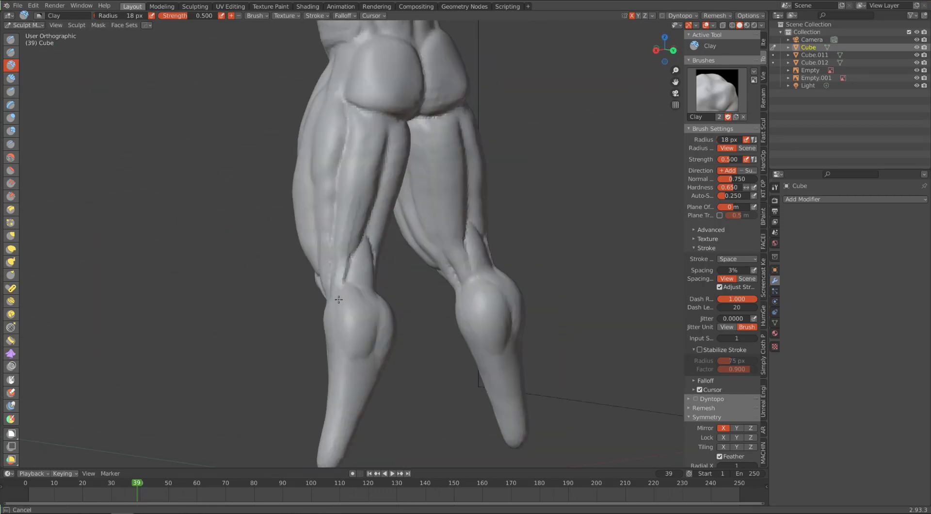
Step: Refine the calf heads' central split and lower edges with Clay at an 18 px radius
middle_click_drag(339, 279, 345, 316)
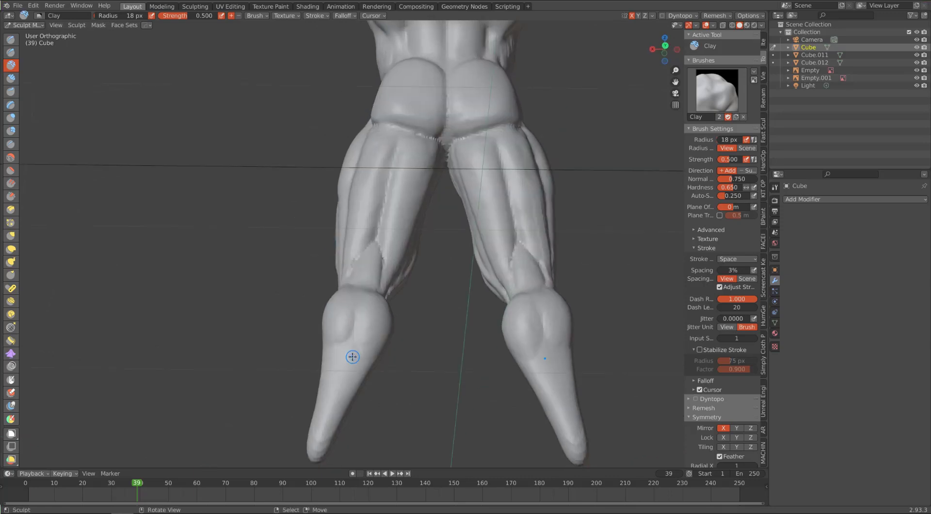
middle_click_drag(353, 357, 372, 366)
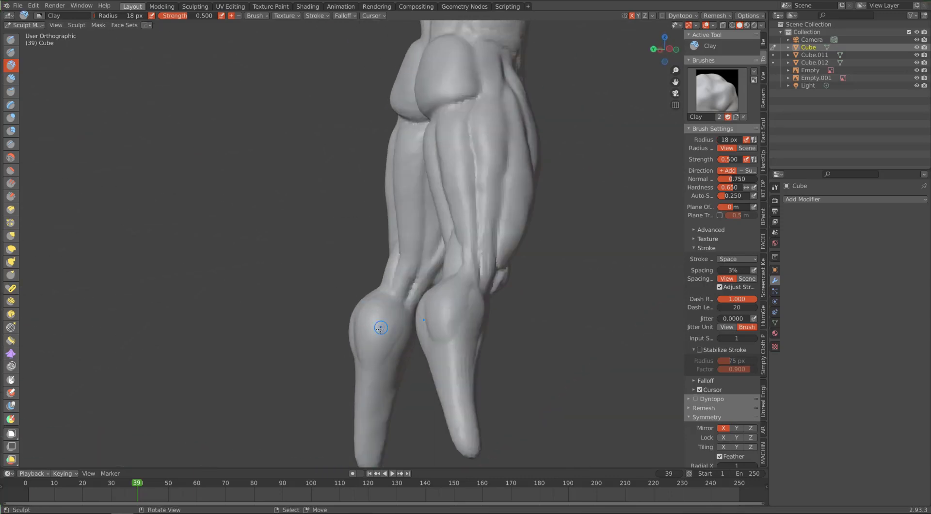
mouse_move(381, 328)
middle_mouse_down()
mouse_move(375, 318)
mouse_move(393, 316)
mouse_move(387, 282)
mouse_move(369, 303)
mouse_move(362, 188)
mouse_move(351, 226)
middle_mouse_up()
mouse_move(325, 167)
middle_mouse_down()
mouse_move(363, 191)
mouse_move(352, 359)
middle_mouse_up()
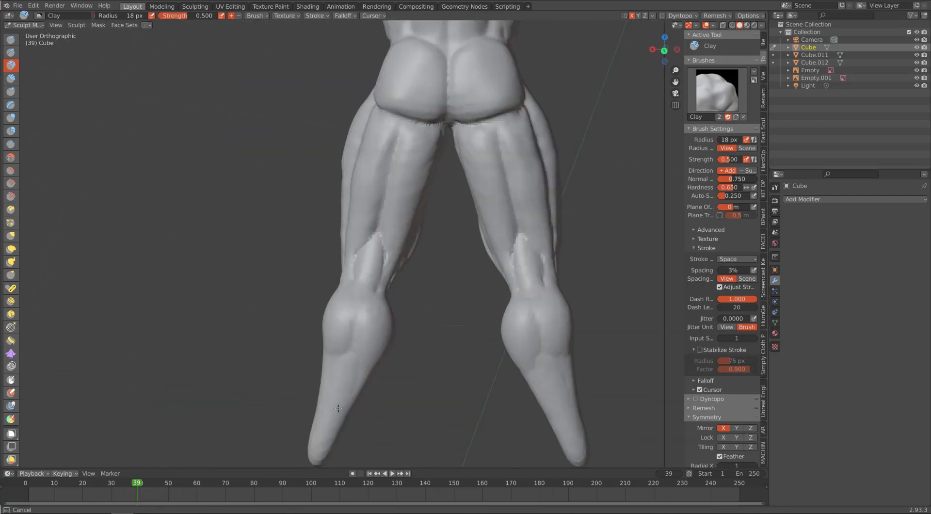
middle_click_drag(339, 408, 371, 382)
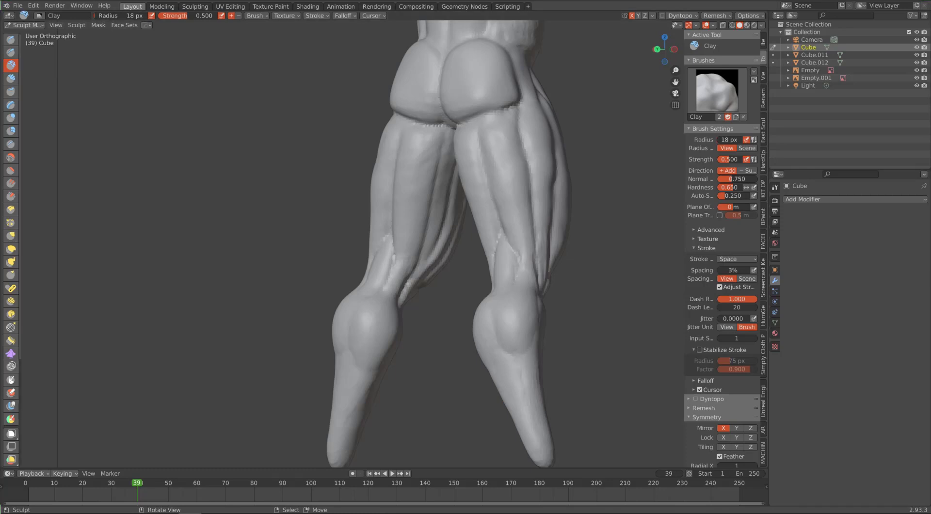
Step: Sculpt the shin ridge from the knee down the front of the lower legs with Draw at a 35 px radius
middle_click_drag(310, 291, 539, 297)
left_click(11, 40)
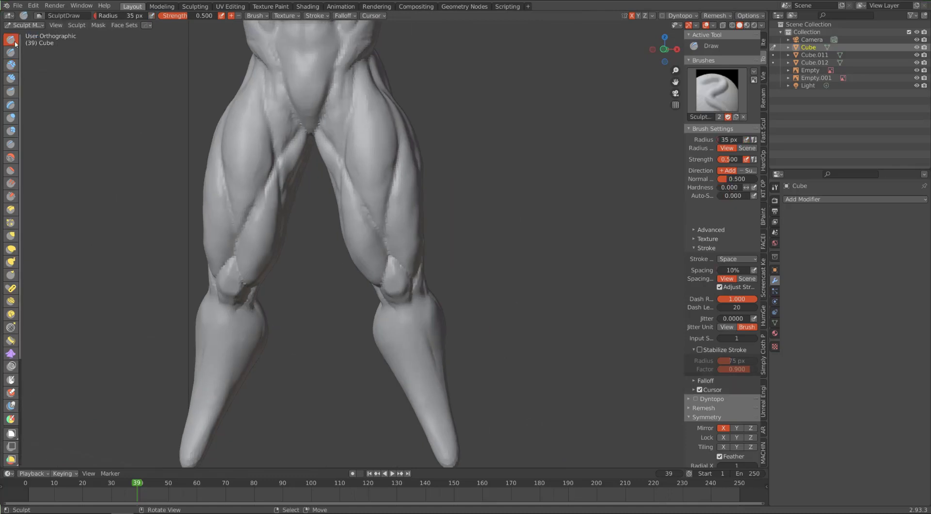
middle_click_drag(425, 366, 414, 347)
left_click_drag(401, 291, 425, 393)
middle_click_drag(423, 370, 426, 389)
left_click_drag(431, 325, 446, 437)
middle_click_drag(420, 335, 367, 342)
middle_click_drag(276, 299, 312, 301)
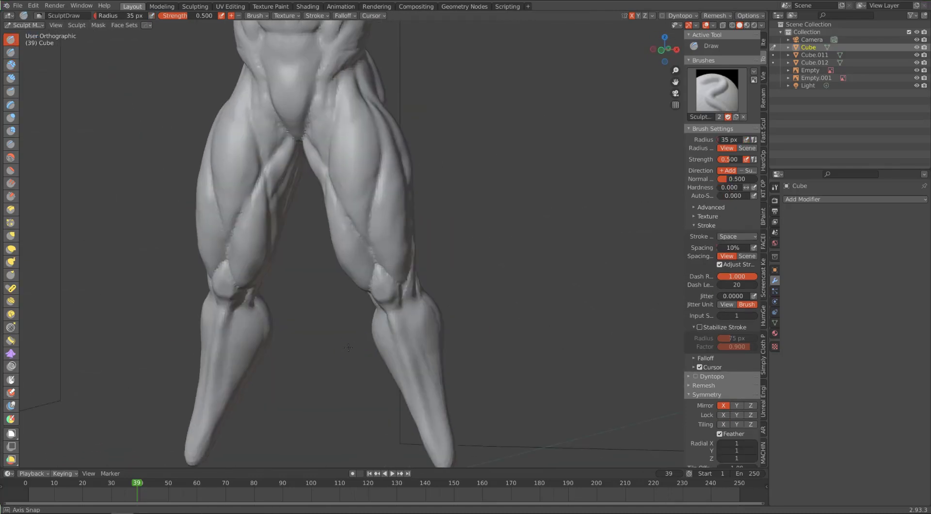
Step: Enable unified brush strength and set it to 0.556 for the Clay brush
left_click(11, 78)
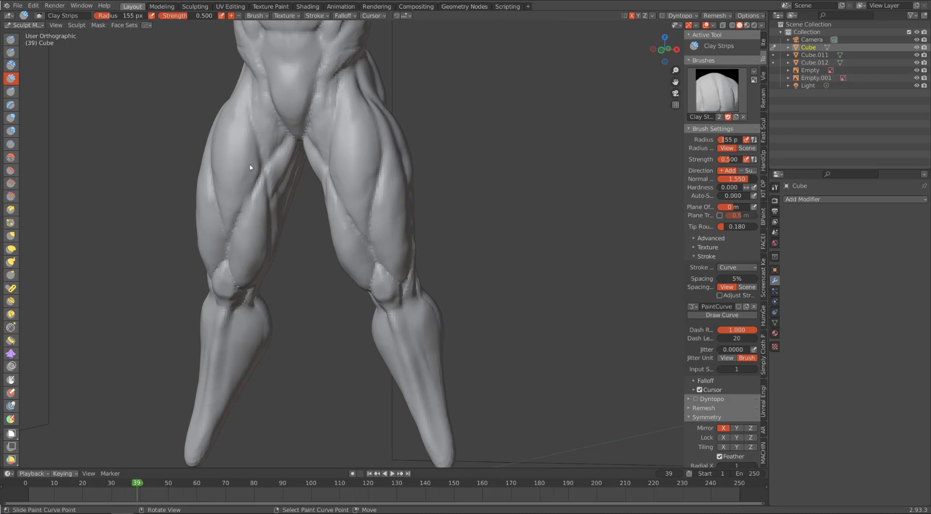
left_click(754, 159)
left_click_drag(732, 159, 721, 159)
left_click_drag(726, 140, 734, 140)
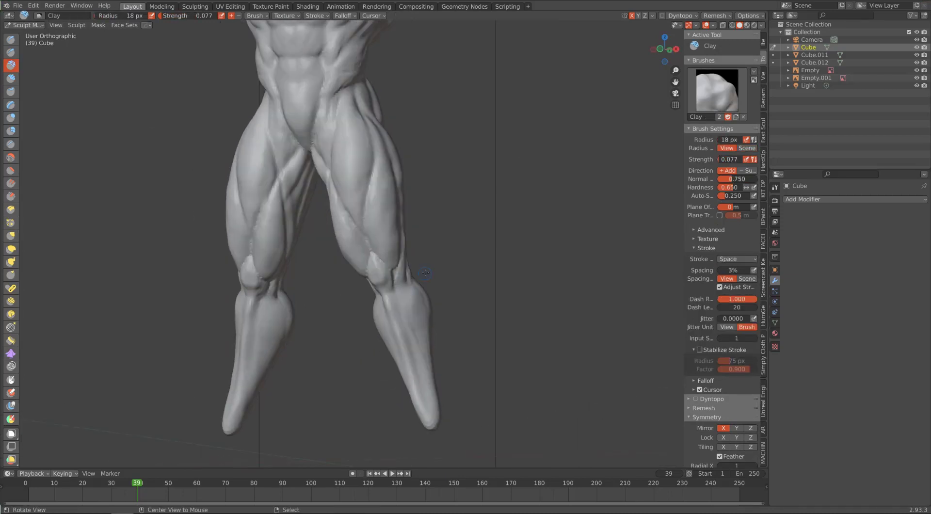
mouse_move(425, 273)
left_mouse_down("alt")
mouse_move(371, 275)
mouse_move(392, 278)
left_mouse_up("alt")
left_click_drag(725, 160, 736, 160)
Step: Add the tendon and outer calf forms below the knee with Clay at an 18 px radius
left_click_drag(389, 298, 389, 310)
left_click_drag(388, 277, 420, 273, "alt")
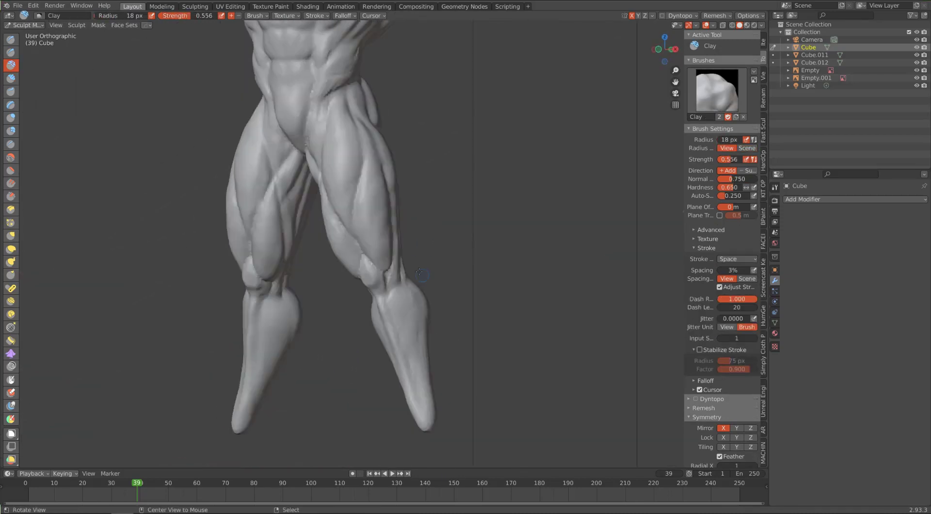
middle_click_drag(438, 358, 457, 356)
left_click_drag(411, 284, 421, 318)
mouse_move(421, 317)
middle_mouse_down()
mouse_move(367, 314)
mouse_move(413, 299)
middle_mouse_up()
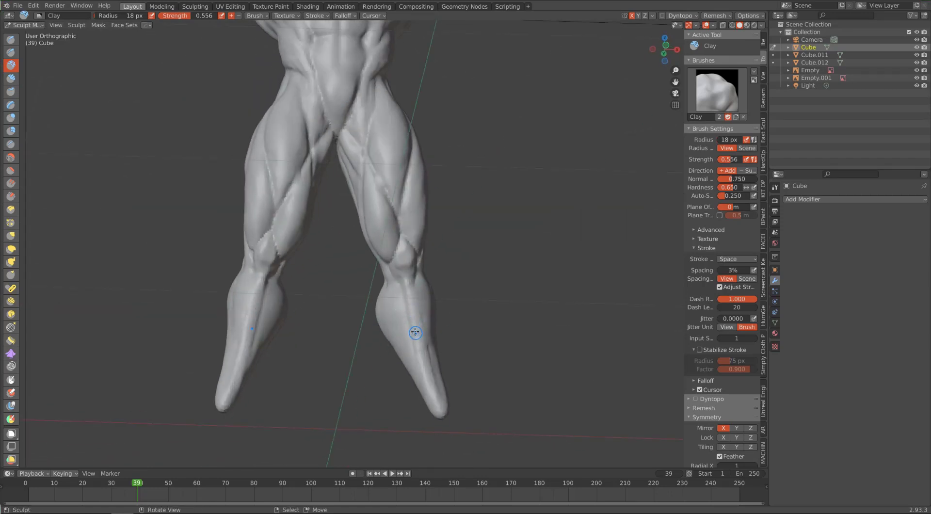
left_click_drag(416, 328, 417, 336)
mouse_move(417, 336)
middle_mouse_down()
mouse_move(395, 285)
mouse_move(436, 287)
middle_mouse_up()
Step: Build up the inner calf muscle along the shin with Clay at 0.556 strength
left_click_drag(389, 311, 404, 362)
mouse_move(405, 362)
middle_mouse_down()
mouse_move(451, 356)
mouse_move(412, 347)
middle_mouse_up()
left_click_drag(391, 329, 392, 348)
mouse_move(392, 348)
middle_mouse_down()
mouse_move(417, 296)
mouse_move(367, 294)
mouse_move(409, 297)
middle_mouse_up()
mouse_move(403, 242)
middle_mouse_down()
mouse_move(387, 319)
mouse_move(403, 310)
mouse_move(386, 308)
mouse_move(346, 214)
middle_mouse_up()
Step: Reshape the calf silhouette on the lower legs with Elastic Deform at a 32 px radius
left_click(11, 196)
key("g")
left_click(11, 249)
mouse_move(392, 335)
left_mouse_down()
mouse_move(386, 326)
mouse_move(363, 352)
left_mouse_up()
mouse_move(363, 352)
middle_mouse_down()
mouse_move(402, 317)
mouse_move(318, 217)
middle_mouse_up()
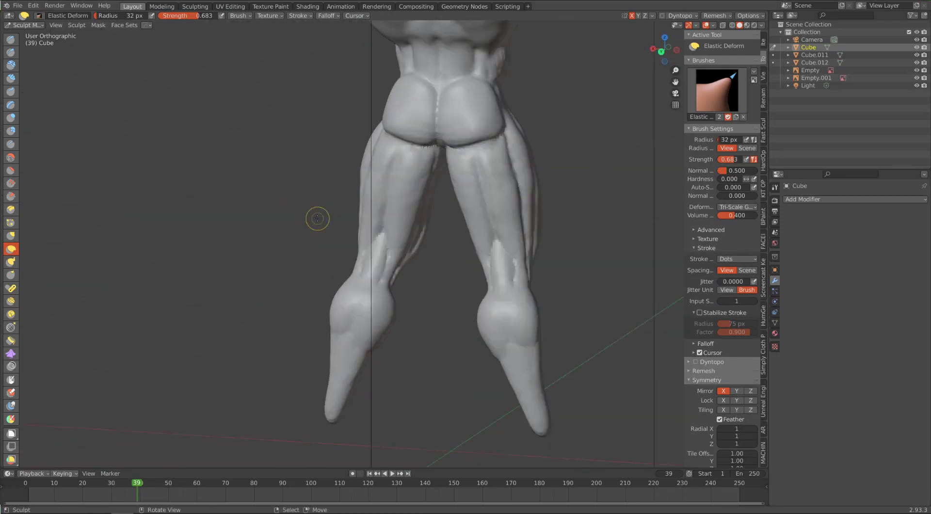
Step: Carve the muscle separations down the back and outer side of the thighs with Draw Sharp at a 36 px radius and 0.683 strength
left_click(11, 52)
scroll(388, 162, "down", 1)
scroll(394, 144, "up", 2)
scroll(393, 145, "down", 2)
mouse_move(374, 104)
middle_mouse_down()
mouse_move(432, 203)
mouse_move(343, 115)
mouse_move(317, 105)
mouse_move(371, 101)
middle_mouse_up()
scroll(340, 109, "up", 2)
left_click_drag(297, 74, 312, 131)
left_click_drag(335, 73, 316, 153)
middle_click_drag(313, 143, 316, 135)
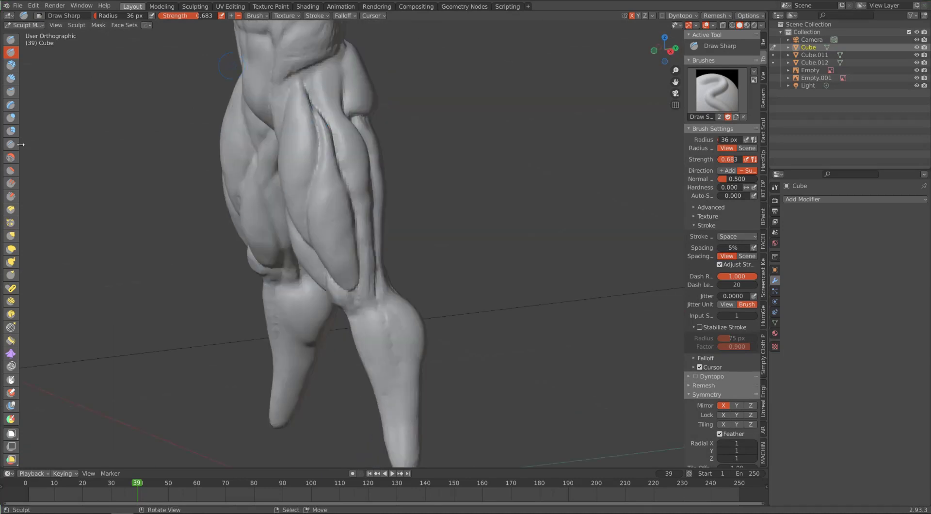
Step: Tighten the grooves along the outer thigh and beneath the glutes with Pinch at a 48 px radius
key("p")
left_click_drag(311, 106, 334, 146)
middle_click_drag(362, 189, 332, 203)
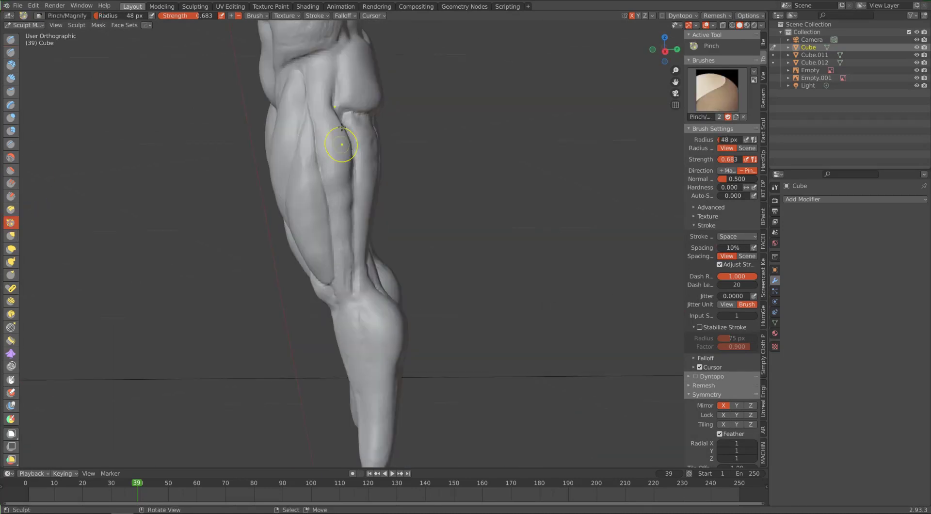
middle_click_drag(339, 144, 310, 141)
left_click_drag(342, 116, 343, 162)
middle_click_drag(364, 133, 334, 128)
left_click_drag(350, 114, 353, 68)
middle_click_drag(354, 67, 315, 66)
mouse_move(398, 110)
left_mouse_down()
mouse_move(384, 188)
mouse_move(348, 285)
left_mouse_up()
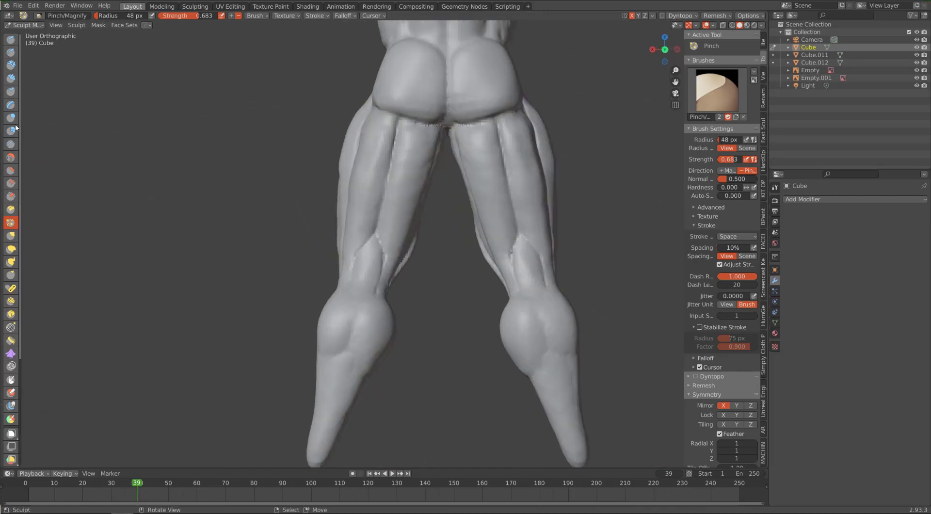
Step: Carve the lower edges of the two calf heads on the back of the legs with Draw Sharp at a 28 px radius
left_click(11, 52)
scroll(374, 307, "up", 1)
middle_click_drag(332, 371, 346, 367)
left_click_drag(345, 367, 324, 379)
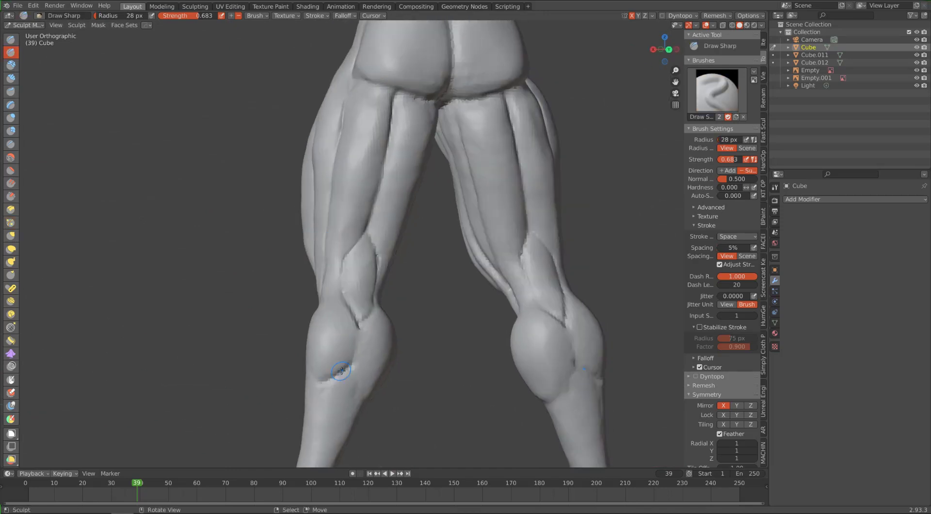
middle_click_drag(335, 376, 337, 366)
left_click_drag(337, 366, 343, 387)
mouse_move(388, 356)
middle_mouse_down()
mouse_move(355, 349)
mouse_move(341, 366)
middle_mouse_up()
Step: Cut the tendon lines from beneath the calf muscles down the lower legs towards the ankles with Draw Sharp
mouse_move(341, 368)
left_mouse_down()
mouse_move(349, 399)
mouse_move(378, 402)
left_mouse_up()
mouse_move(378, 400)
middle_mouse_down()
mouse_move(422, 377)
mouse_move(316, 395)
mouse_move(335, 437)
middle_mouse_up()
left_click_drag(333, 448, 344, 431)
middle_click_drag(344, 431, 360, 304)
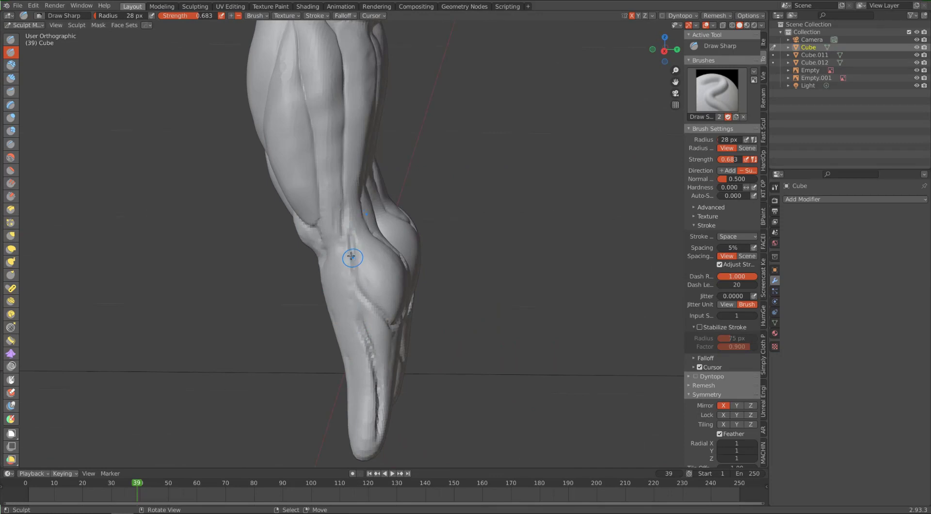
Step: Sharpen the carved creases around the calf muscles with Pinch at a 48 px radius
key("p")
mouse_move(343, 245)
middle_mouse_down()
mouse_move(406, 330)
mouse_move(337, 272)
mouse_move(335, 331)
middle_mouse_up()
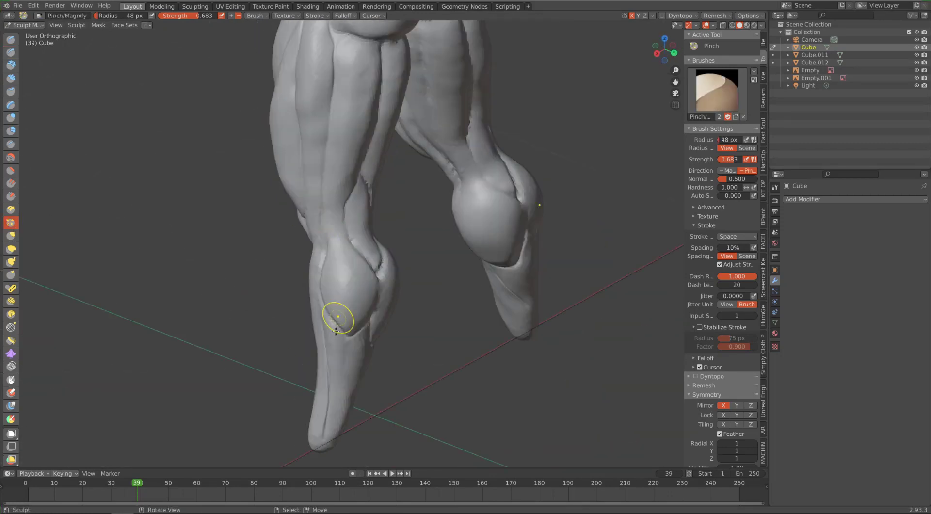
middle_click_drag(295, 246, 247, 223)
Step: Deepen the crease between the calf heads and along the lower legs with Draw Sharp
key("x")
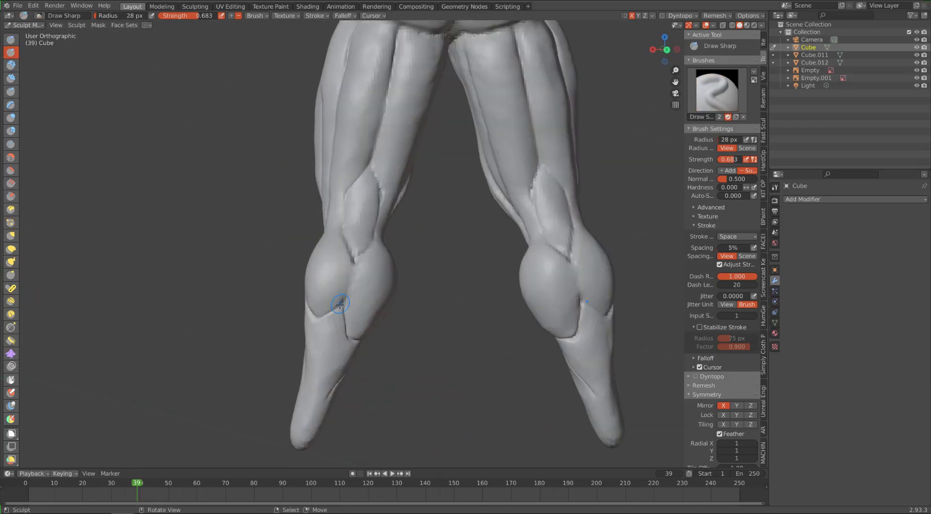
key("f")
left_click(357, 279)
left_click_drag(346, 283, 341, 317, "shift")
mouse_move(303, 291)
middle_mouse_down()
mouse_move(324, 272)
mouse_move(271, 286)
mouse_move(279, 318)
mouse_move(427, 311)
mouse_move(400, 251)
mouse_move(415, 298)
mouse_move(386, 290)
mouse_move(366, 397)
middle_mouse_up()
Step: Carve the groove from the back of the knee down between the calf heads with Draw Sharp at 33 px radius and 0.345 strength
key("f")
left_click(404, 261)
key("KP_1")
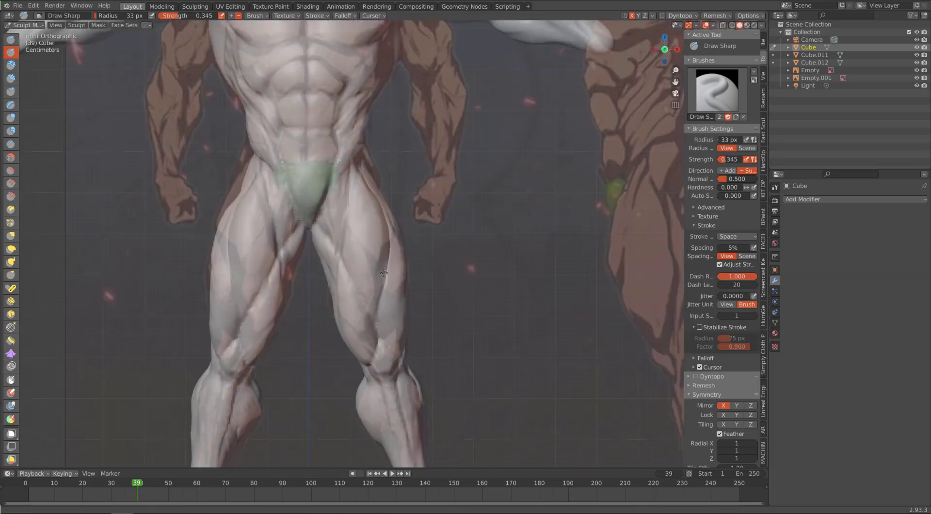
scroll(359, 369, "down", 3)
middle_click_drag(283, 308, 463, 315)
scroll(463, 315, "up", 1)
scroll(463, 315, "up", 5)
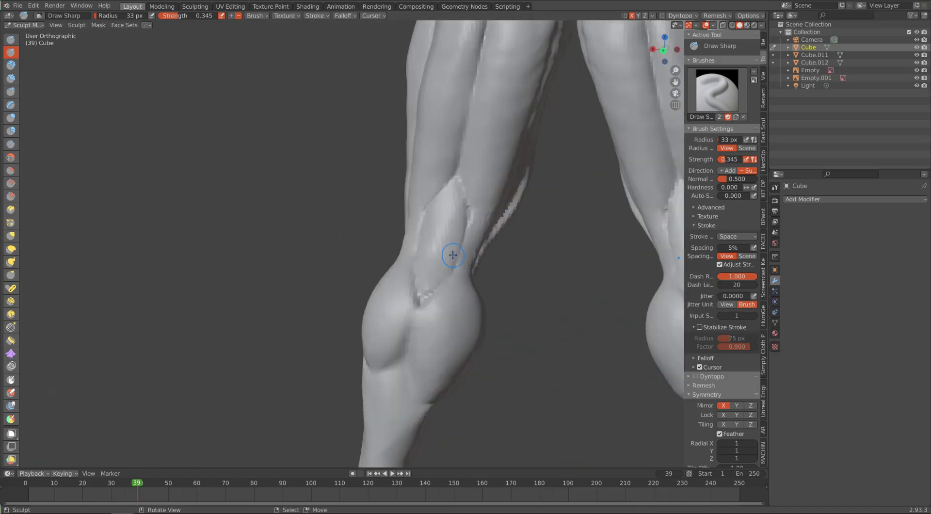
left_click_drag(422, 304, 416, 307)
key("ctrl+z")
mouse_move(416, 248)
left_mouse_down()
mouse_move(421, 281)
mouse_move(410, 334)
left_mouse_up()
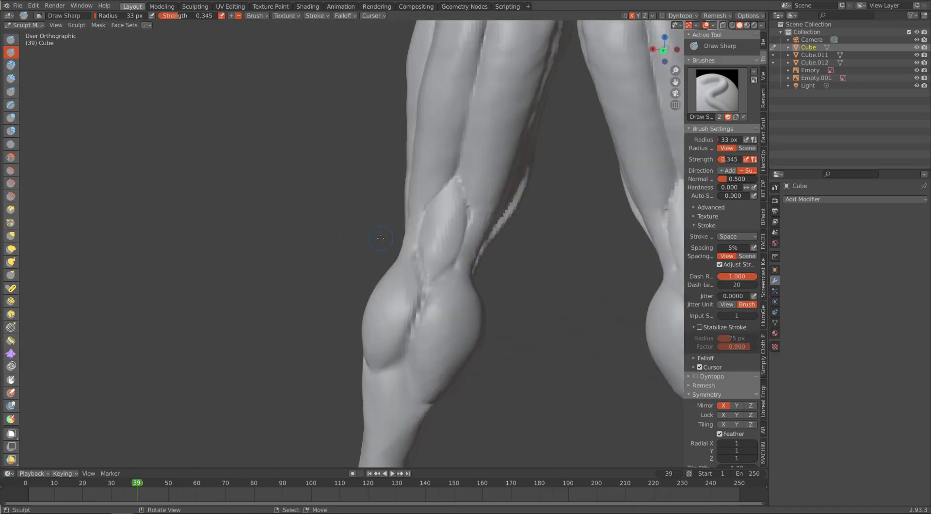
middle_click_drag(410, 347, 371, 225)
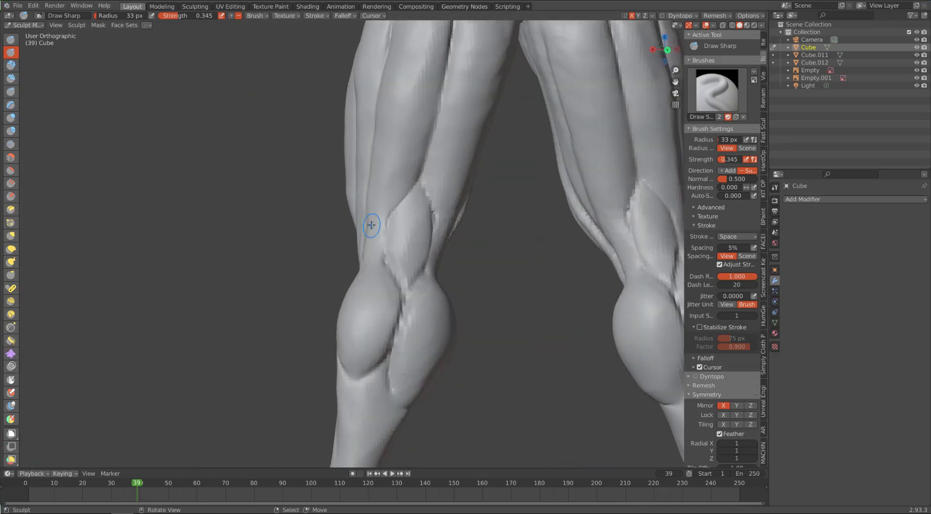
scroll(371, 225, "down", 6)
key("KP_1")
scroll(405, 261, "up", 5)
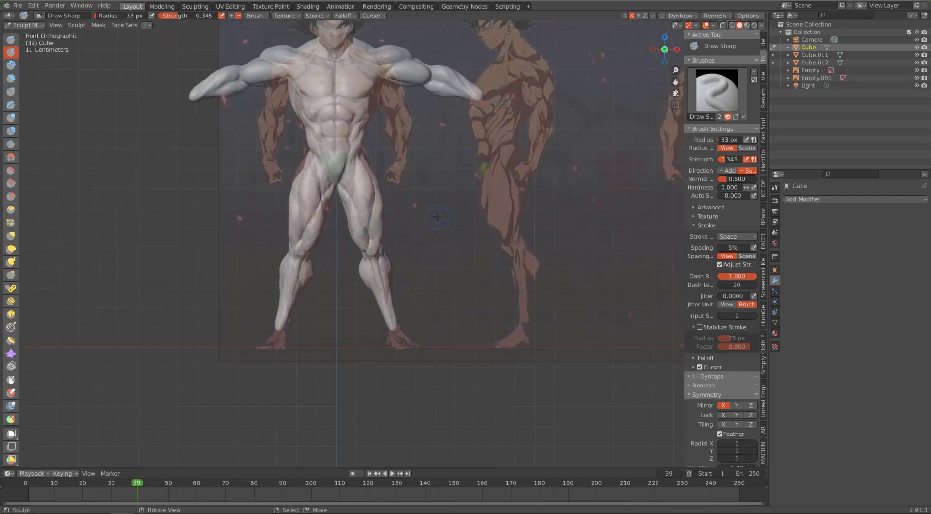